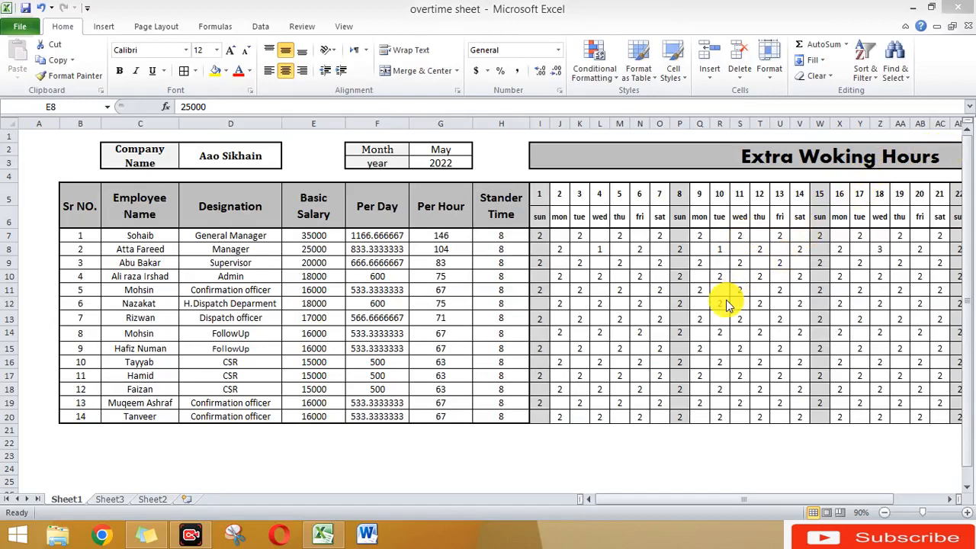
# - Set the General Manager's basic salary to 18000
pyautogui.click(577, 304)
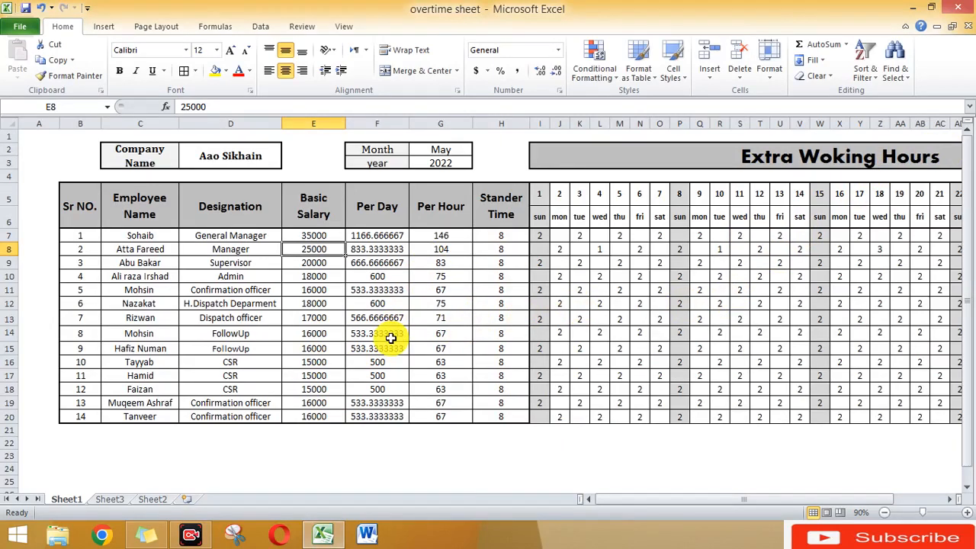
pyautogui.scroll(2, 390, 338)
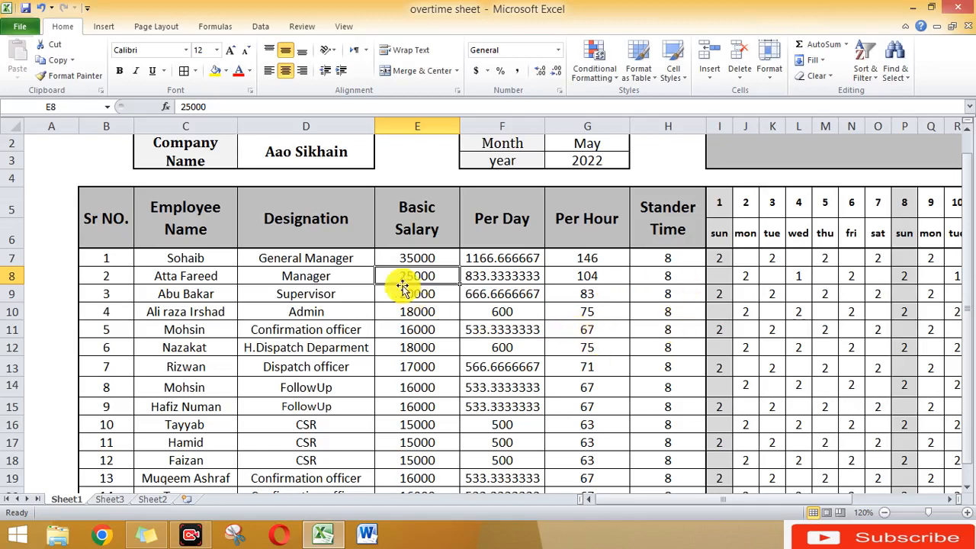
pyautogui.click(428, 255)
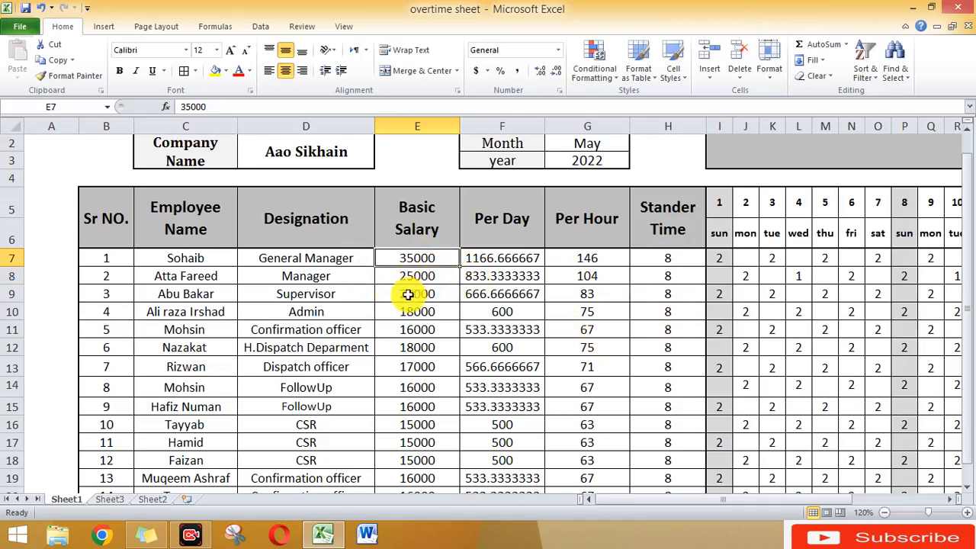
pyautogui.write('18000')
pyautogui.press('Return')
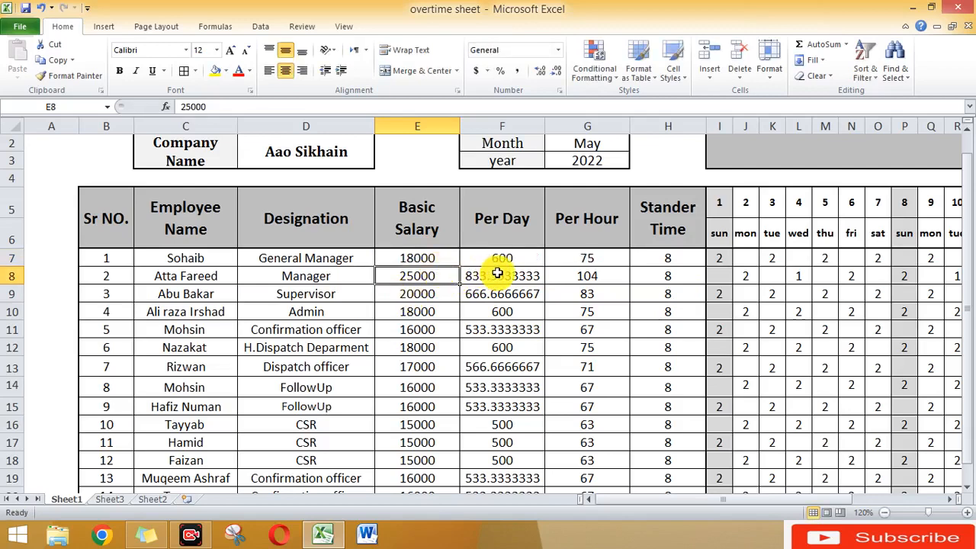
# - Set the General Manager's basic salary to 15000
pyautogui.click(407, 257)
pyautogui.write('15')
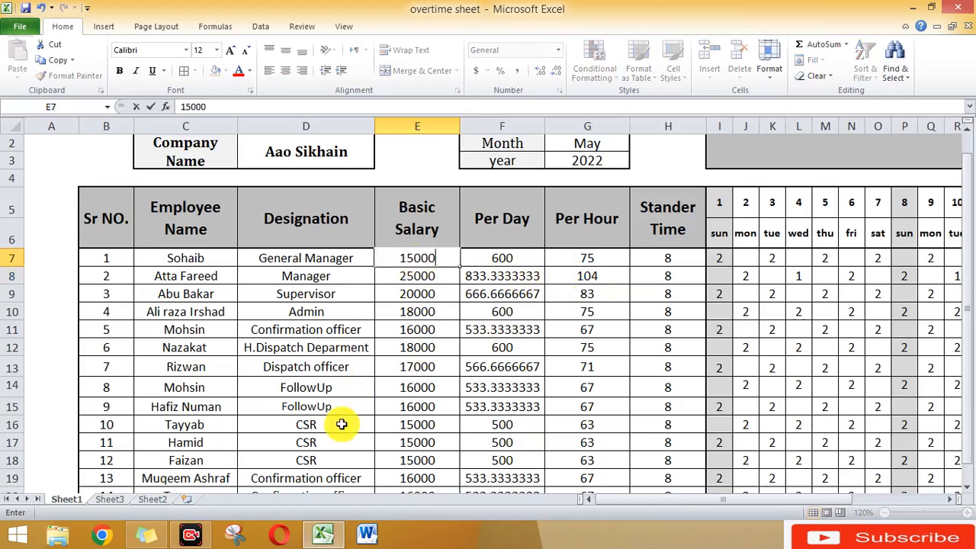
pyautogui.write('000')
pyautogui.press('Return')
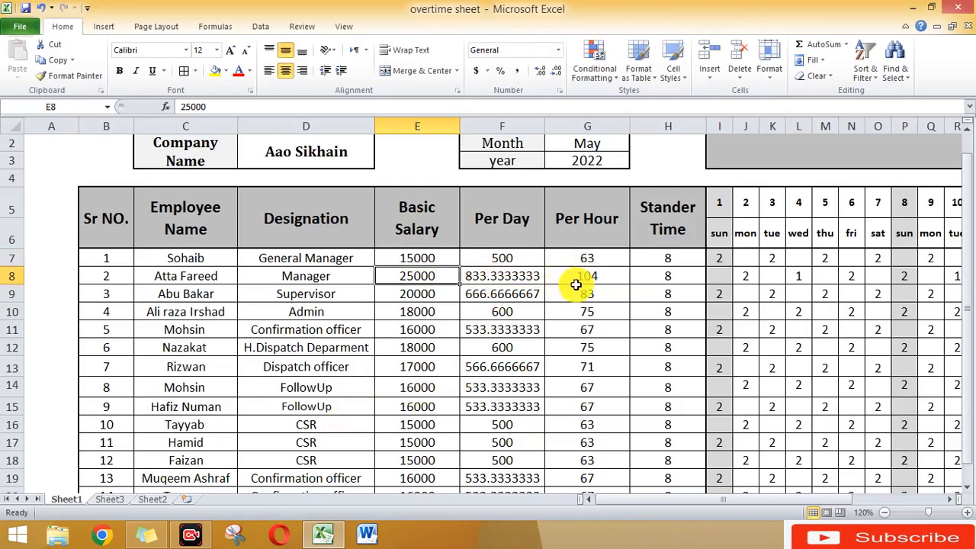
# - Examine the Manager's daily extra hours across the month and the General Manager's overtime earning formula
pyautogui.click(797, 276)
pyautogui.press('Delete')
pyautogui.press('Right')
pyautogui.press('Right')
pyautogui.press('Right')
pyautogui.press('Right')
pyautogui.press('Right')
pyautogui.press('Right')
pyautogui.press('Right')
pyautogui.press('Right')
pyautogui.press('Right')
pyautogui.press('Right')
pyautogui.press('Right')
pyautogui.press('Right')
pyautogui.press('Right')
pyautogui.press('Right')
pyautogui.press('Right')
pyautogui.press('Right')
pyautogui.press('Right')
pyautogui.press('Right')
pyautogui.press('Right')
pyautogui.press('Right')
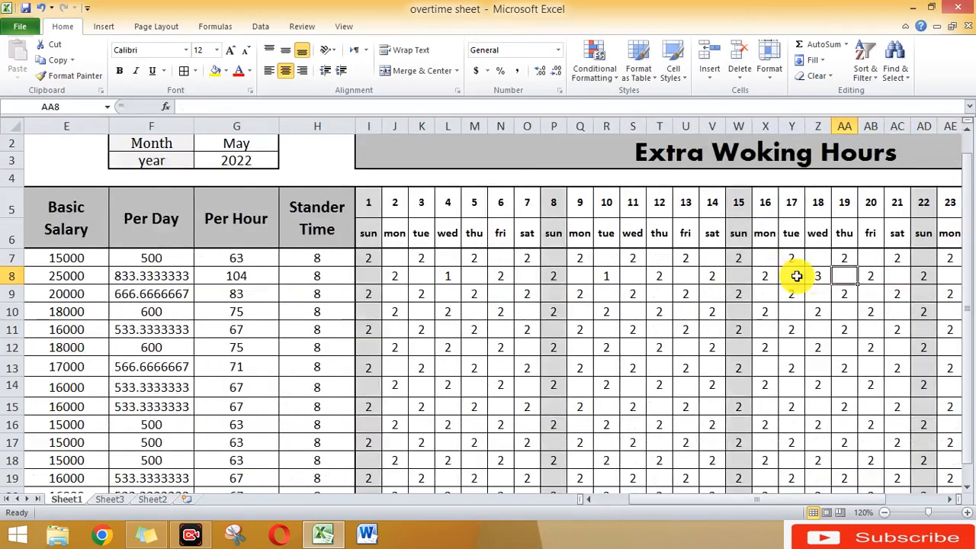
pyautogui.press('Right')
pyautogui.press('Right')
pyautogui.press('Right')
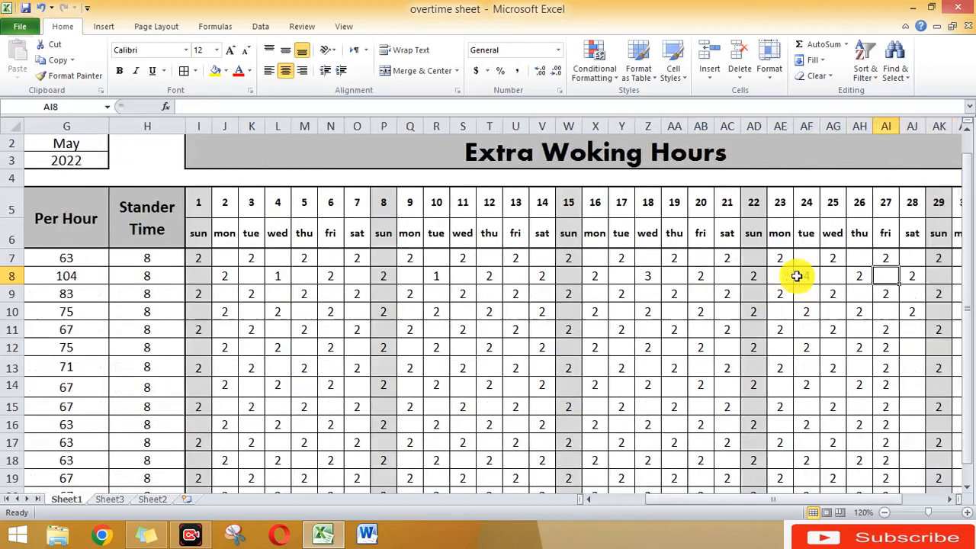
pyautogui.press('Right')
pyautogui.press('Right')
pyautogui.press('Right')
pyautogui.press('Right')
pyautogui.press('Right')
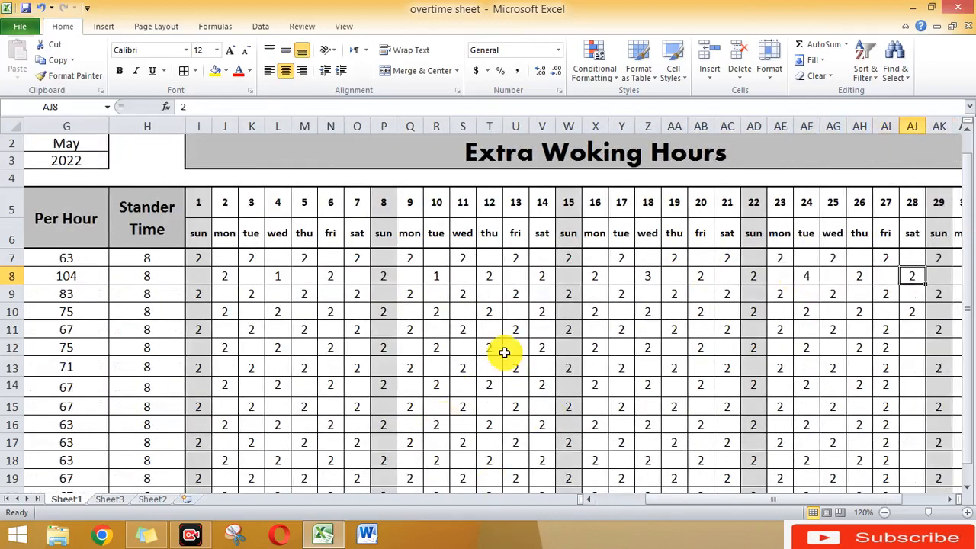
pyautogui.press('Right')
pyautogui.press('Right')
pyautogui.press('Right')
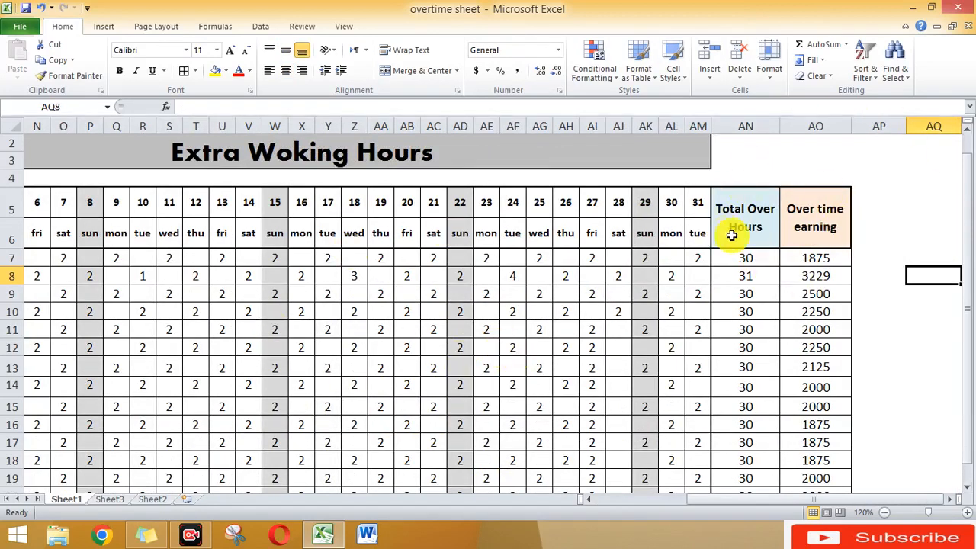
pyautogui.click(823, 260)
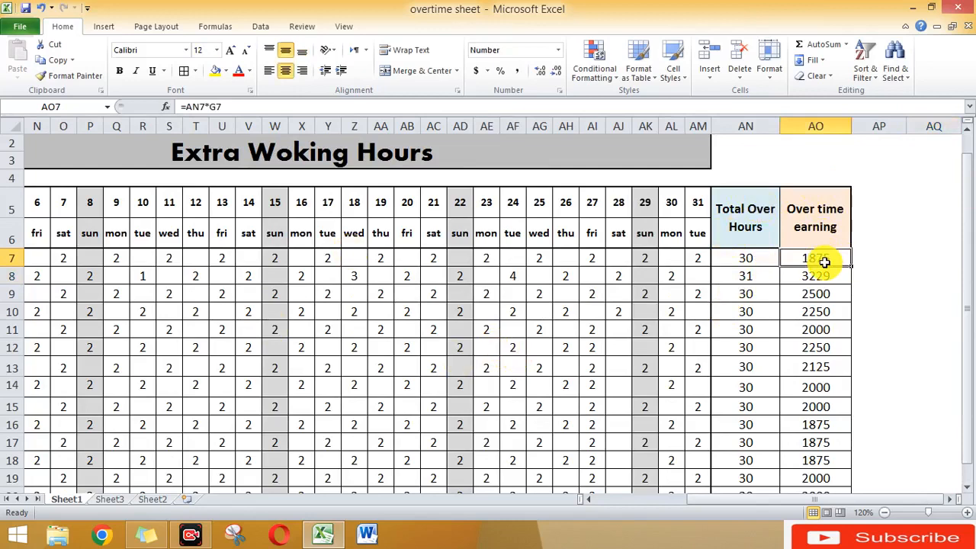
# - Clear the General Manager's extra working hours for days 1 to 31
pyautogui.click(696, 261)
pyautogui.hotkey('shift', 'Left')
pyautogui.hotkey('shift', 'Left')
pyautogui.hotkey('shift', 'Left')
pyautogui.hotkey('shift', 'Left')
pyautogui.hotkey('shift', 'Left')
pyautogui.hotkey('shift', 'Left')
pyautogui.hotkey('shift', 'Left')
pyautogui.hotkey('shift', 'Left')
pyautogui.hotkey('shift', 'Left')
pyautogui.hotkey('shift', 'Left')
pyautogui.hotkey('shift', 'Left')
pyautogui.hotkey('shift', 'Left')
pyautogui.hotkey('shift', 'Left')
pyautogui.hotkey('shift', 'Left')
pyautogui.hotkey('shift', 'Left')
pyautogui.hotkey('shift', 'Left')
pyautogui.hotkey('shift', 'Left')
pyautogui.hotkey('shift', 'Left')
pyautogui.hotkey('shift', 'Left')
pyautogui.hotkey('shift', 'Left')
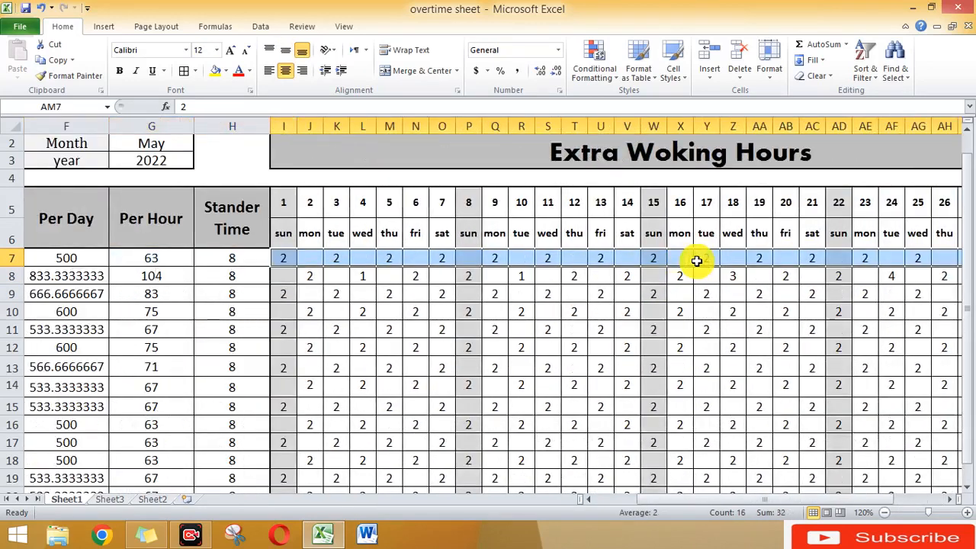
pyautogui.press('Delete')
pyautogui.press('Right')
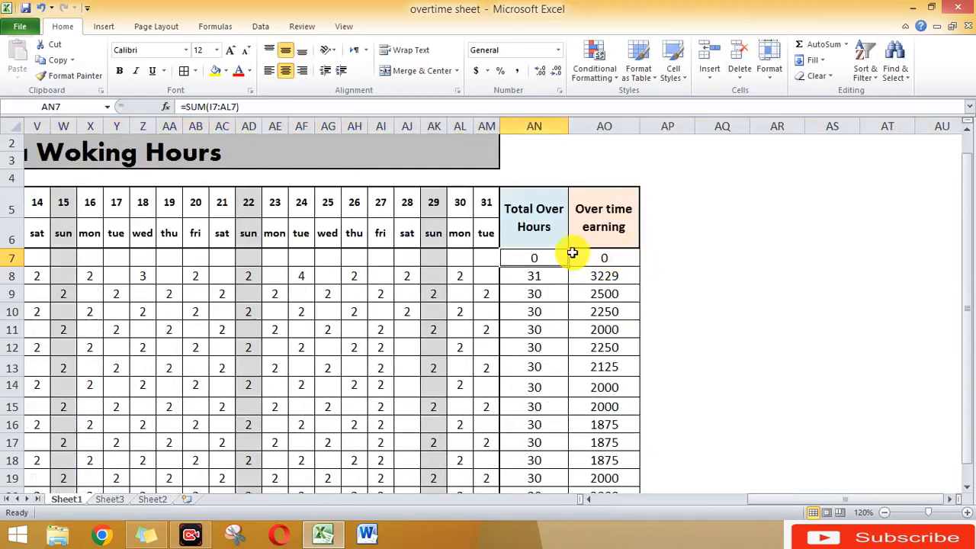
# - Enter 4 extra hours on day 28 and 2 on day 29 in the General Manager's row
pyautogui.click(457, 272)
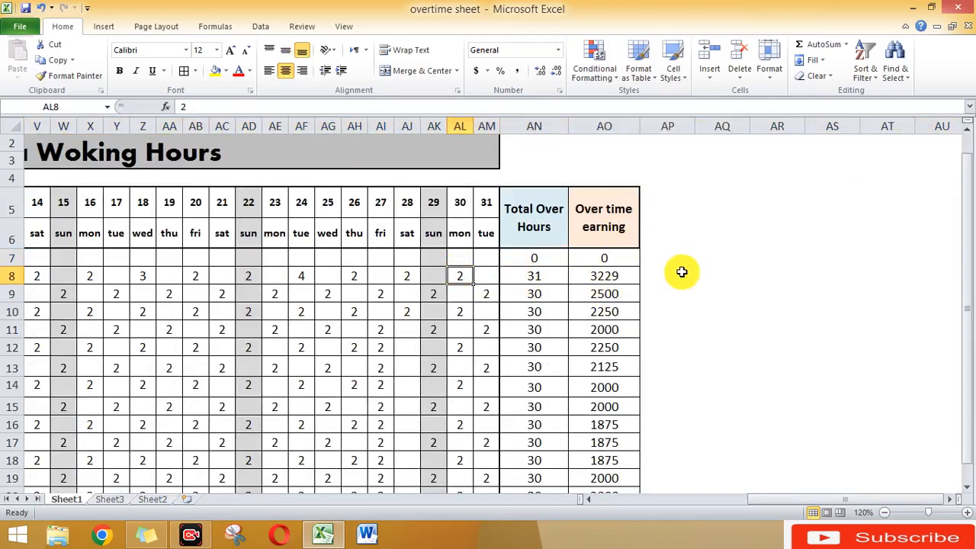
pyautogui.click(404, 258)
pyautogui.write('4')
pyautogui.press('Tab')
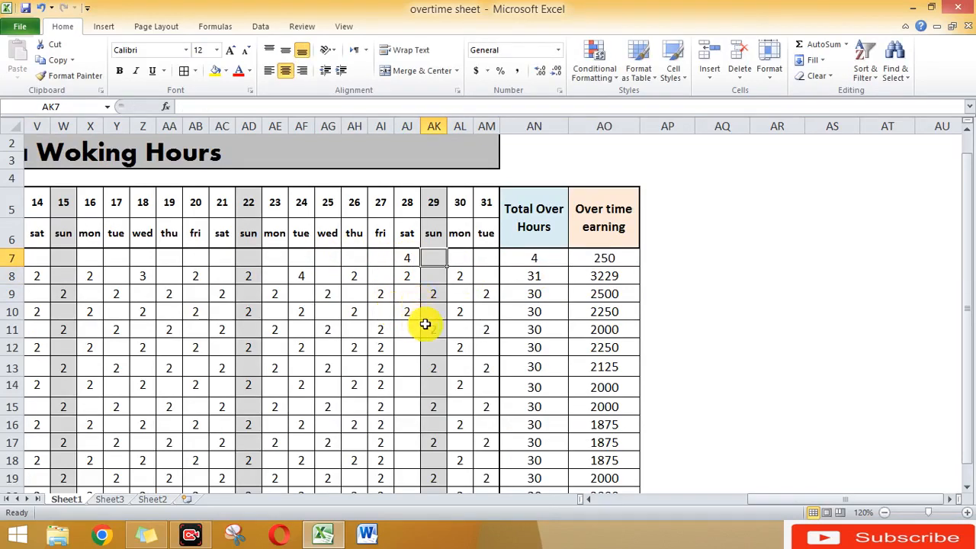
pyautogui.write('2')
pyautogui.press('Tab')
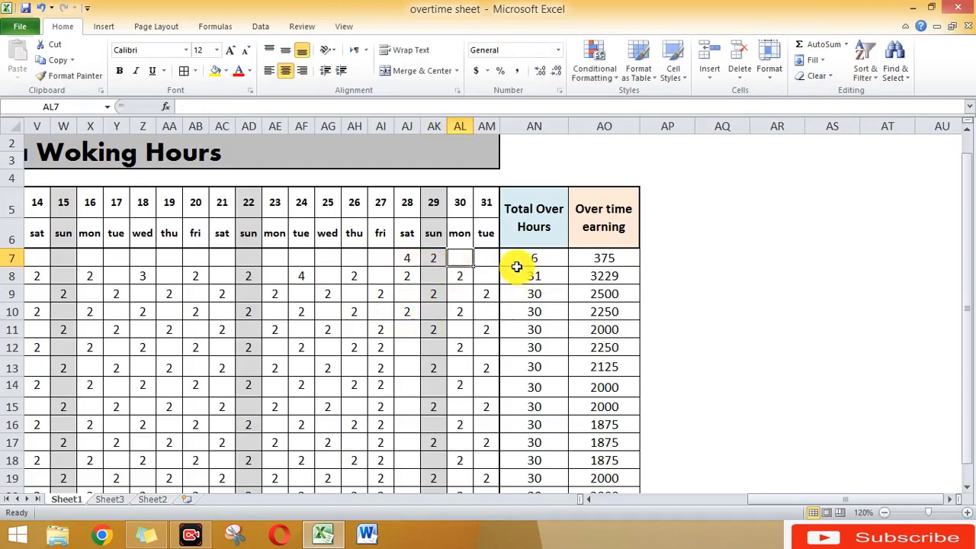
pyautogui.click(623, 261)
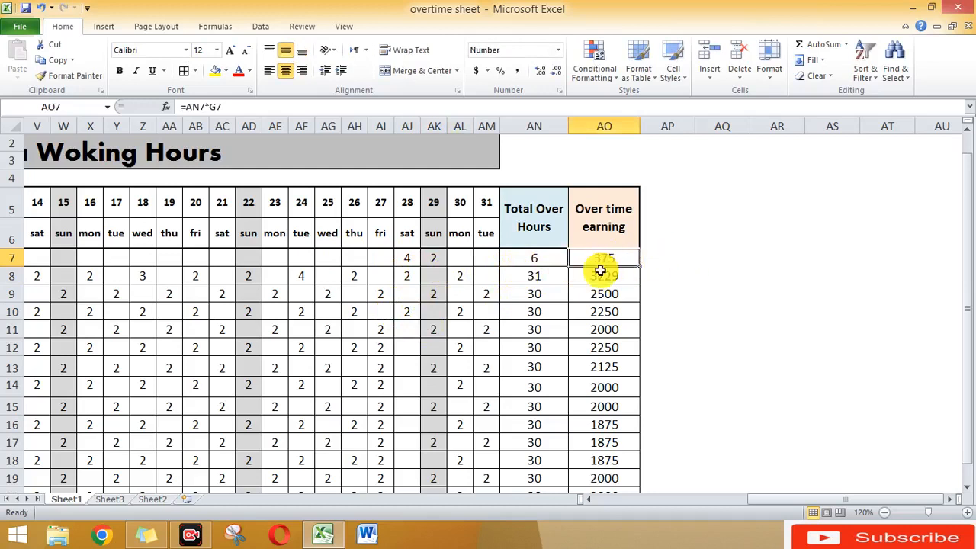
pyautogui.click(688, 263)
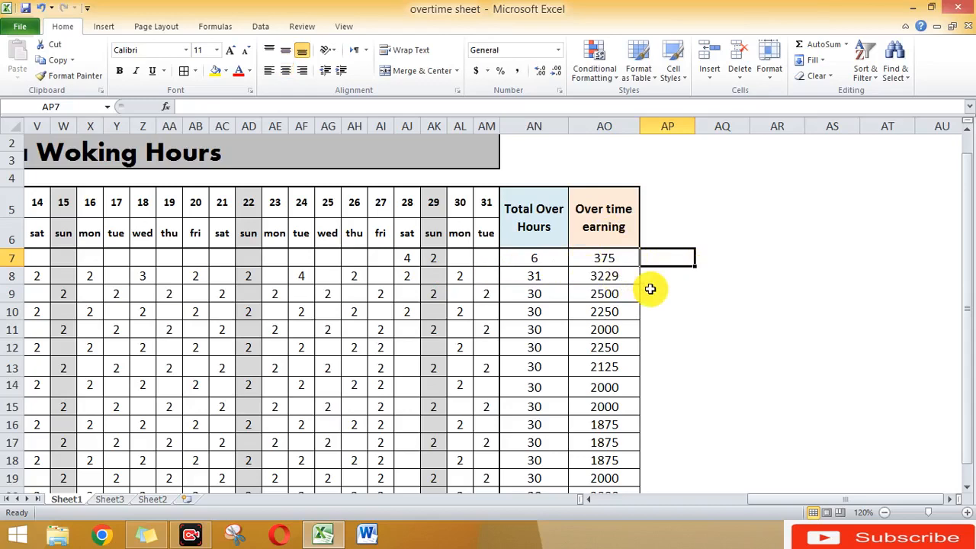
# - Set the General Manager's basic salary to 35000
pyautogui.press('Left')
pyautogui.press('Left')
pyautogui.press('Left')
pyautogui.press('Left')
pyautogui.press('Left')
pyautogui.press('Left')
pyautogui.press('Left')
pyautogui.press('Left')
pyautogui.press('Left')
pyautogui.press('Left')
pyautogui.press('Left')
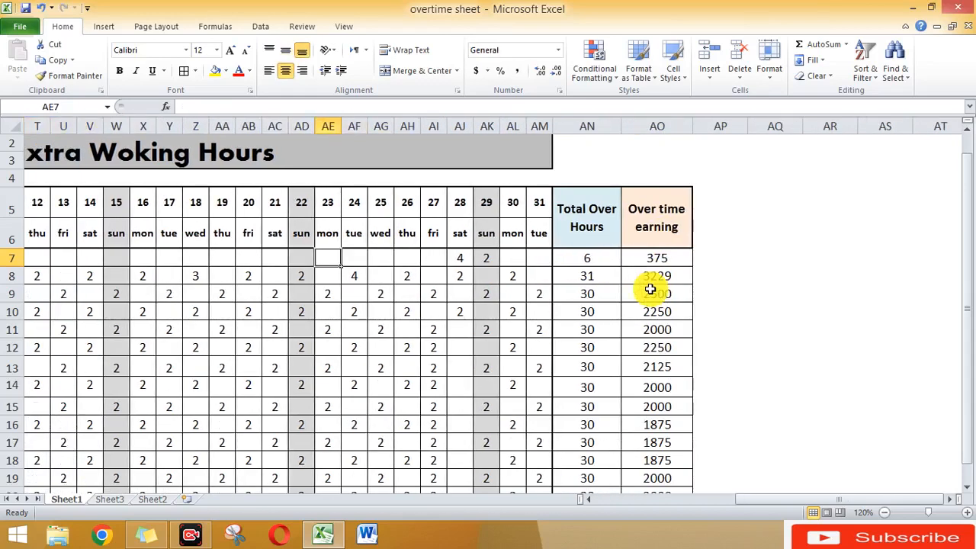
pyautogui.press('Left')
pyautogui.press('Left')
pyautogui.press('Left')
pyautogui.press('Left')
pyautogui.press('Left')
pyautogui.press('Left')
pyautogui.press('Left')
pyautogui.press('Left')
pyautogui.press('Left')
pyautogui.press('Left')
pyautogui.press('Left')
pyautogui.press('Left')
pyautogui.press('Left')
pyautogui.press('Left')
pyautogui.press('Left')
pyautogui.press('Left')
pyautogui.press('Left')
pyautogui.press('Left')
pyautogui.press('Left')
pyautogui.press('Left')
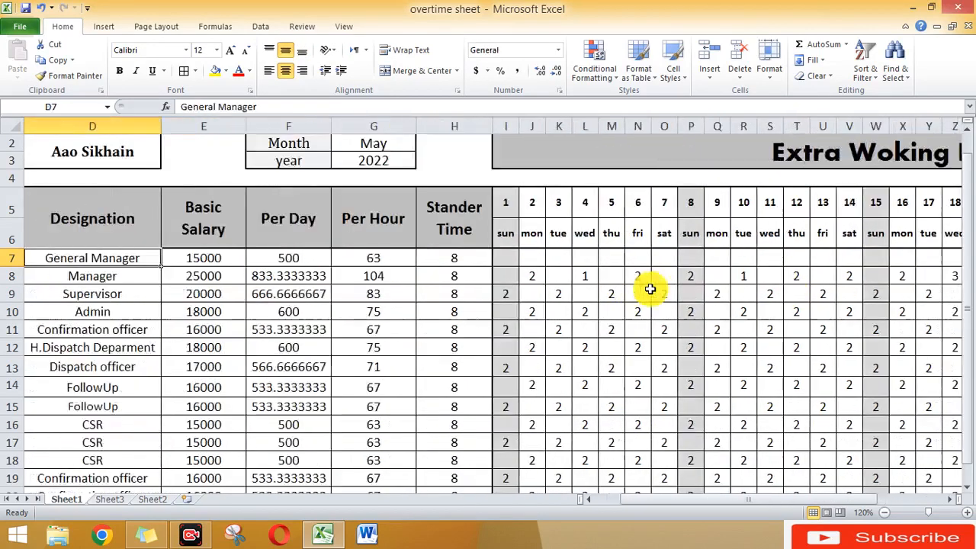
pyautogui.press('Right')
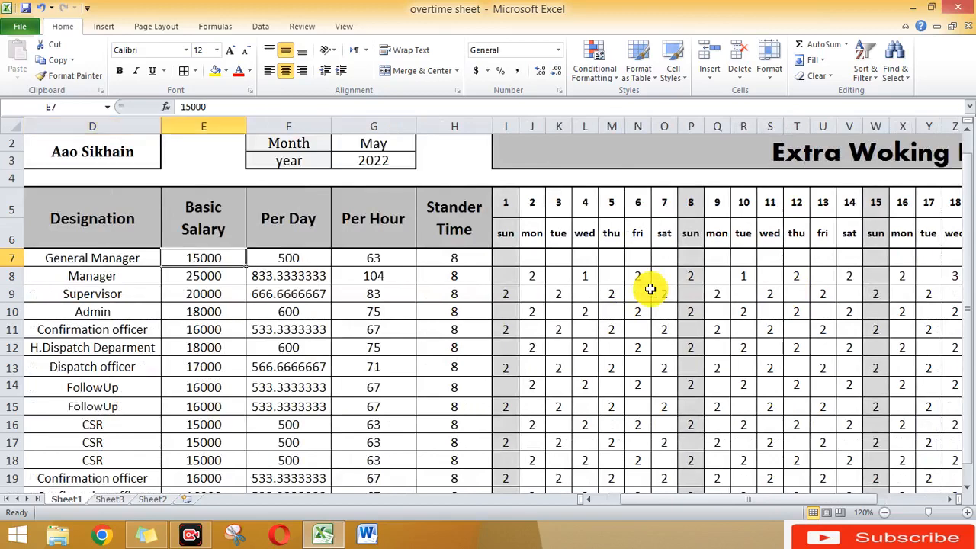
pyautogui.write('35000')
pyautogui.press('Return')
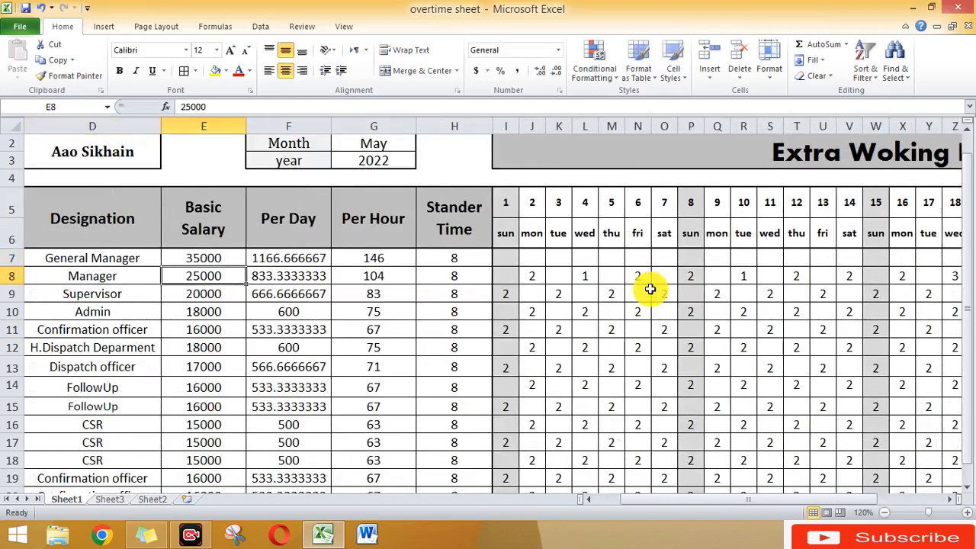
# - Check the General Manager's total over hours and overtime earning at the end of row 7
pyautogui.click(751, 257)
pyautogui.press('Right')
pyautogui.press('Right')
pyautogui.press('Right')
pyautogui.press('Right')
pyautogui.press('Right')
pyautogui.press('Right')
pyautogui.press('Right')
pyautogui.press('Right')
pyautogui.press('Right')
pyautogui.press('Right')
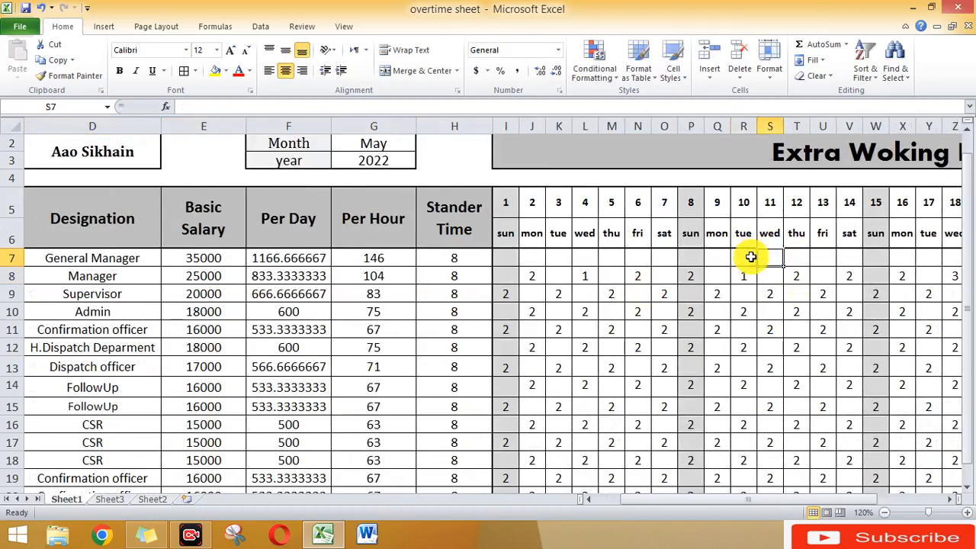
pyautogui.press('Right')
pyautogui.press('Right')
pyautogui.press('Right')
pyautogui.press('Right')
pyautogui.press('Right')
pyautogui.press('Right')
pyautogui.press('Right')
pyautogui.press('Right')
pyautogui.press('Right')
pyautogui.press('Right')
pyautogui.press('Right')
pyautogui.press('Right')
pyautogui.press('Right')
pyautogui.press('Right')
pyautogui.press('Right')
pyautogui.press('Right')
pyautogui.press('Right')
pyautogui.press('Right')
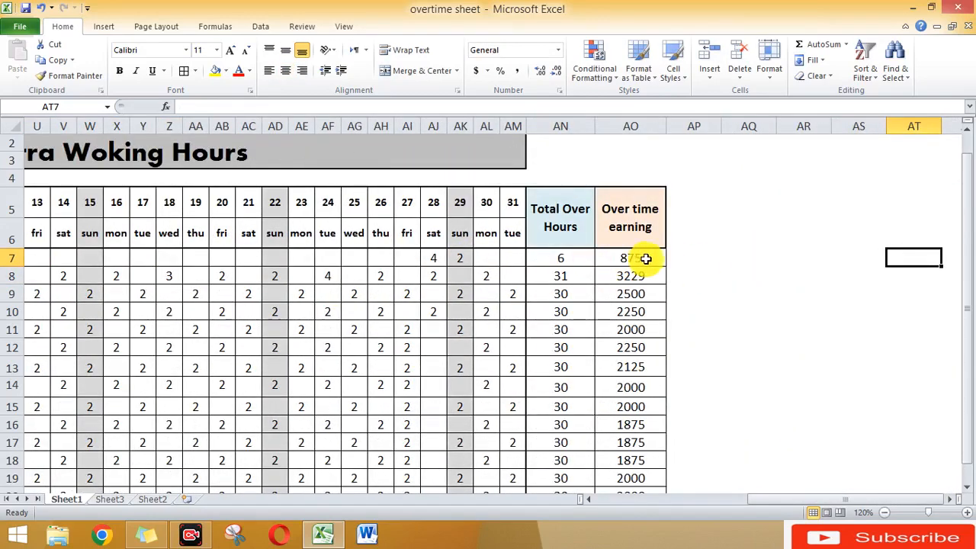
# - Look back along the Manager's row from the overtime columns to the designation
pyautogui.click(709, 272)
pyautogui.press('Left')
pyautogui.press('Left')
pyautogui.press('Left')
pyautogui.press('Left')
pyautogui.press('Left')
pyautogui.press('Left')
pyautogui.press('Left')
pyautogui.press('Left')
pyautogui.press('Left')
pyautogui.press('Left')
pyautogui.press('Left')
pyautogui.press('Left')
pyautogui.press('Left')
pyautogui.press('Left')
pyautogui.press('Left')
pyautogui.press('Left')
pyautogui.press('Left')
pyautogui.press('Left')
pyautogui.press('Left')
pyautogui.press('Left')
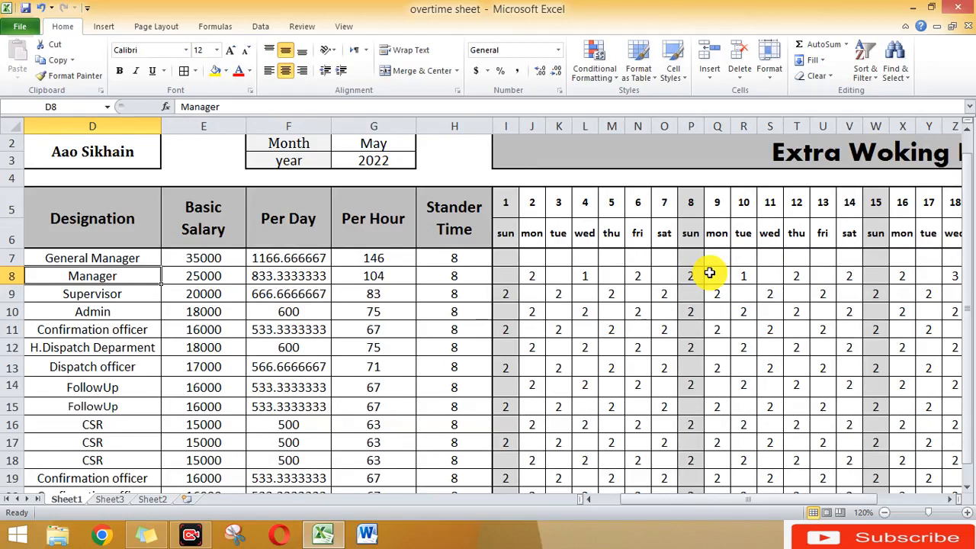
# - Look along the Manager's row from the designation through the daily extra hours up to day 14
pyautogui.press('Right')
pyautogui.press('Right')
pyautogui.press('Right')
pyautogui.press('Right')
pyautogui.press('Right')
pyautogui.press('Right')
pyautogui.press('Right')
pyautogui.press('Right')
pyautogui.press('Right')
pyautogui.press('Right')
pyautogui.press('Right')
pyautogui.press('Right')
pyautogui.press('Right')
pyautogui.press('Right')
pyautogui.press('Right')
pyautogui.press('Right')
pyautogui.press('Right')
pyautogui.press('Right')
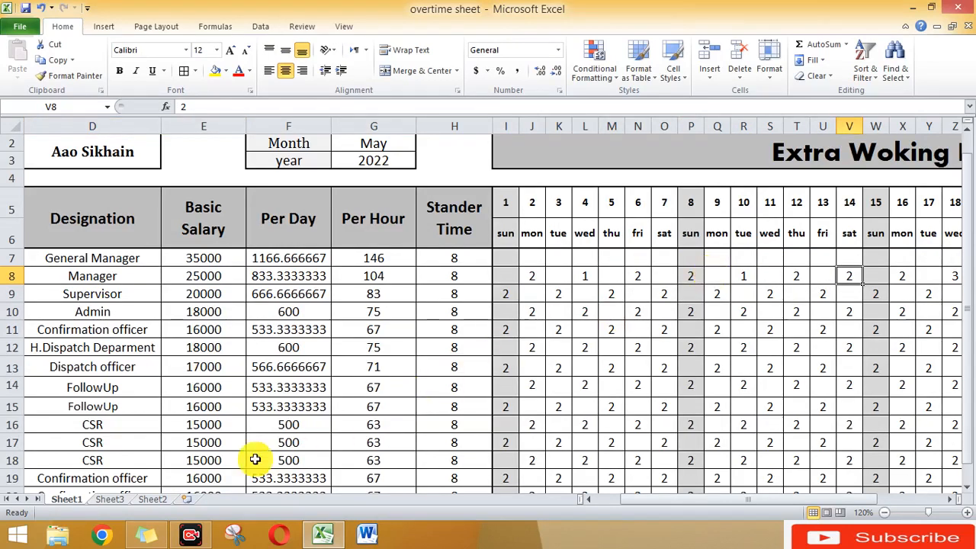
# - Start a header row in row 8 of Sheet3 with Sr no, Employee name and Designation, widening columns C and D to fit
pyautogui.click(109, 499)
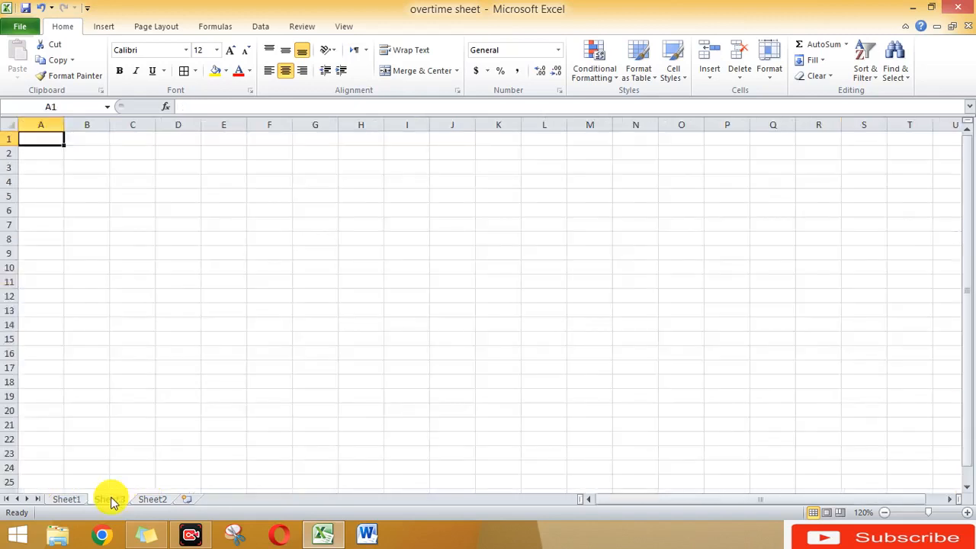
pyautogui.click(98, 194)
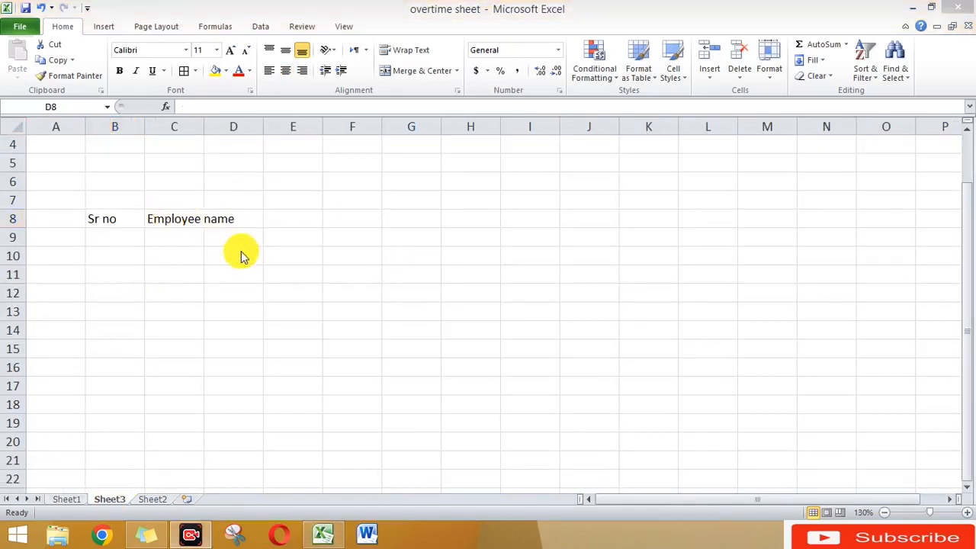
pyautogui.moveTo(203, 127); pyautogui.dragTo(244, 134)
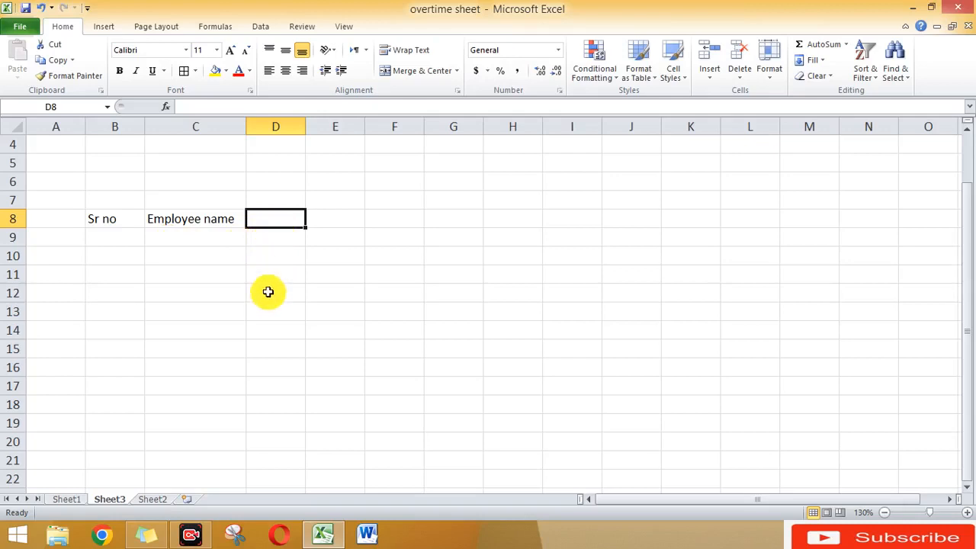
pyautogui.write('Designation')
pyautogui.press('Tab')
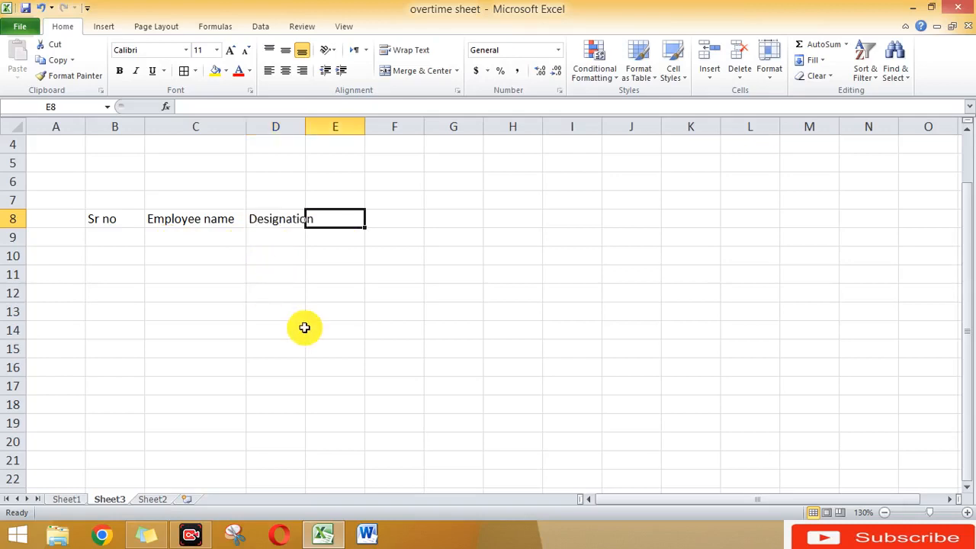
pyautogui.moveTo(305, 127); pyautogui.dragTo(375, 126)
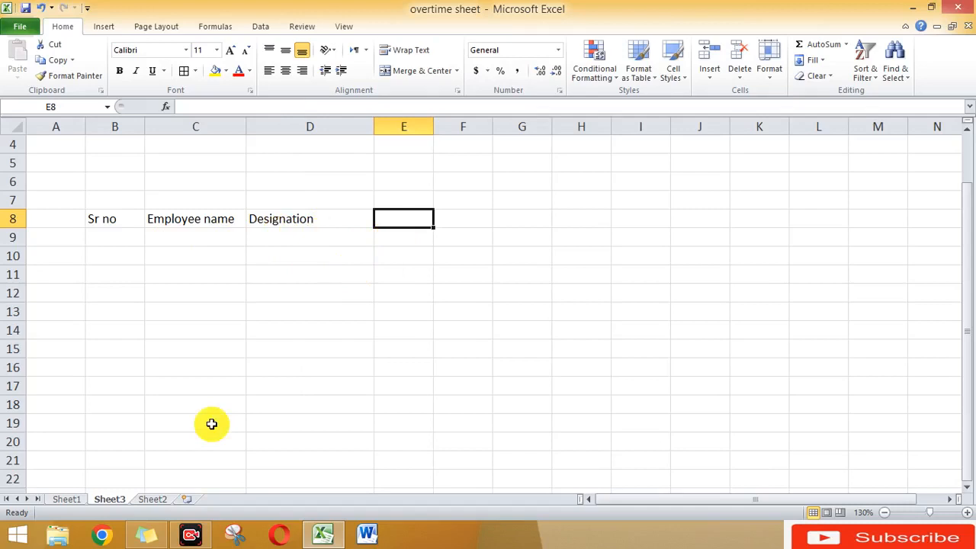
# - Add the headers Basic Salary, Per day, Per Hour and Standar Time in E8 through H8
pyautogui.write('Basic Salary')
pyautogui.press('Tab')
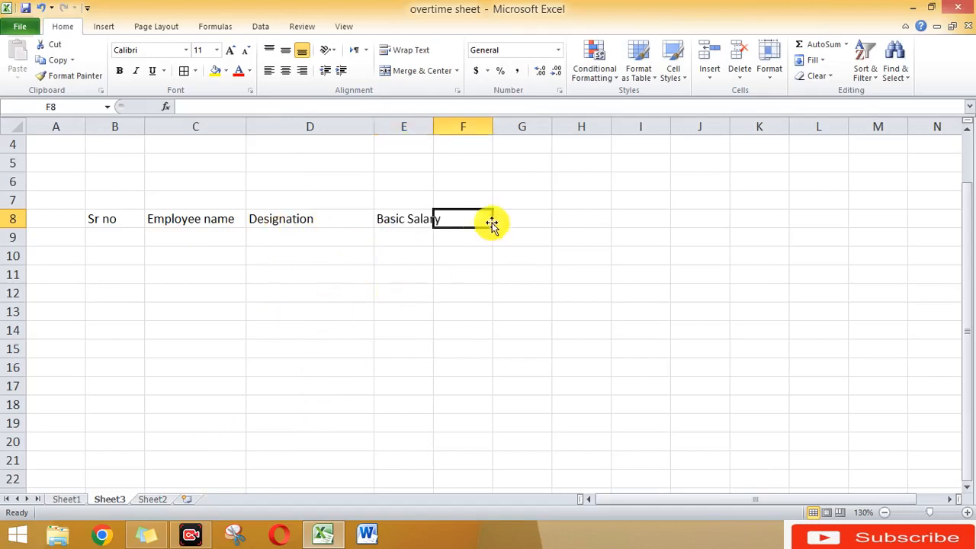
pyautogui.write('Per day')
pyautogui.press('Tab')
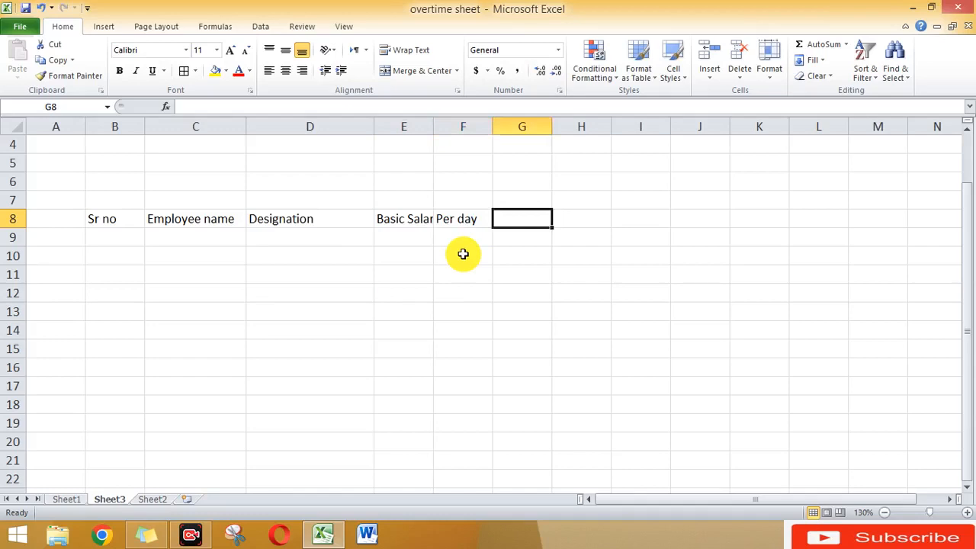
pyautogui.write('Per Hour')
pyautogui.press('Tab')
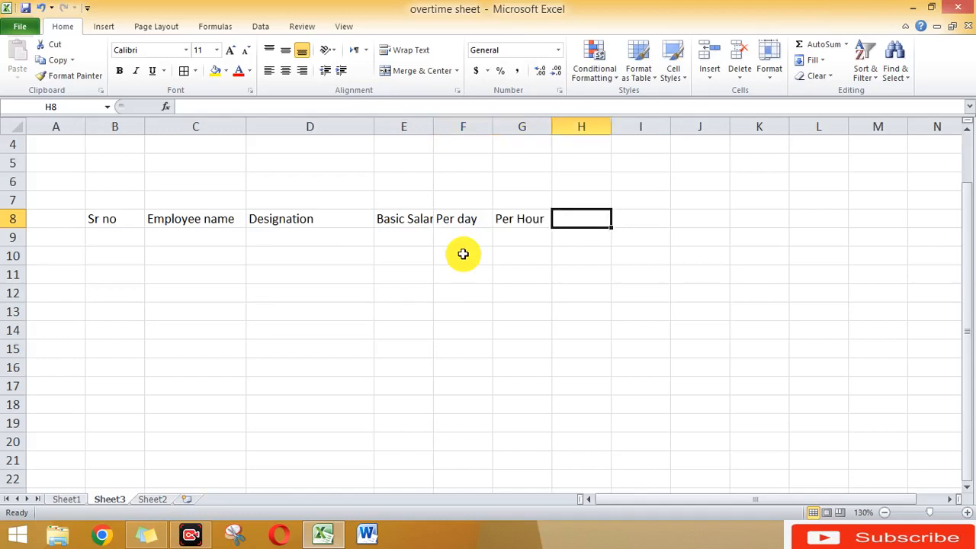
pyautogui.write('Standar Time')
pyautogui.click(408, 274)
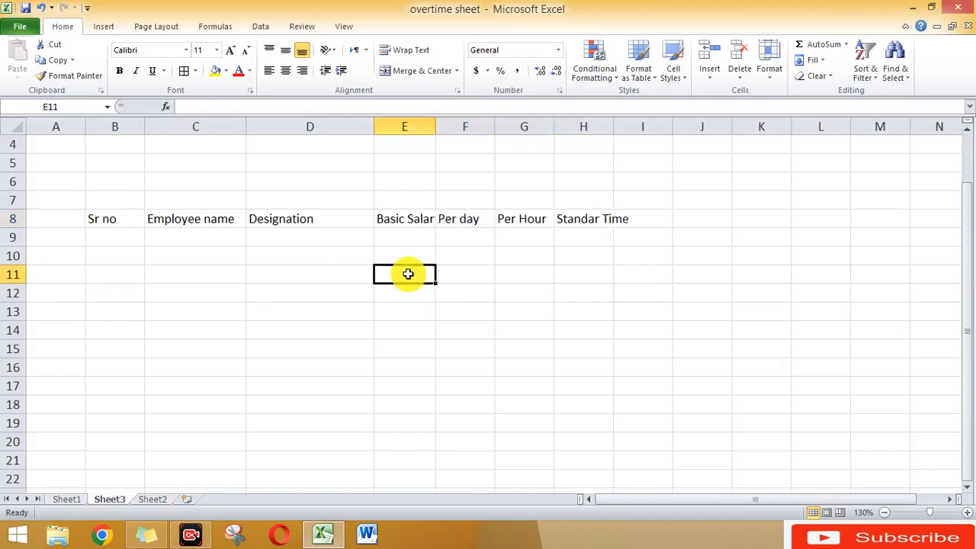
# - Wrap the Basic Salary and Standar Time headers onto two lines, keeping column E narrow
pyautogui.click(413, 219)
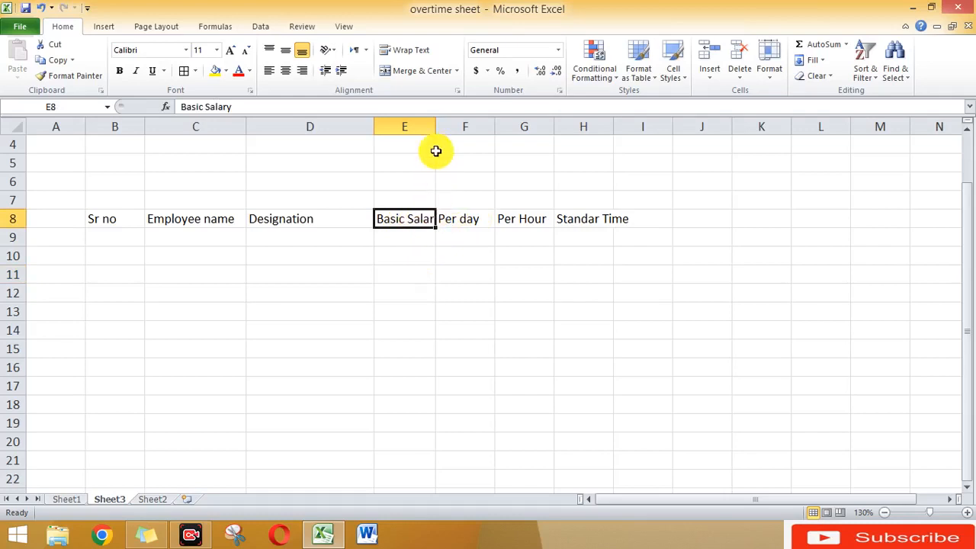
pyautogui.moveTo(436, 124); pyautogui.dragTo(459, 124)
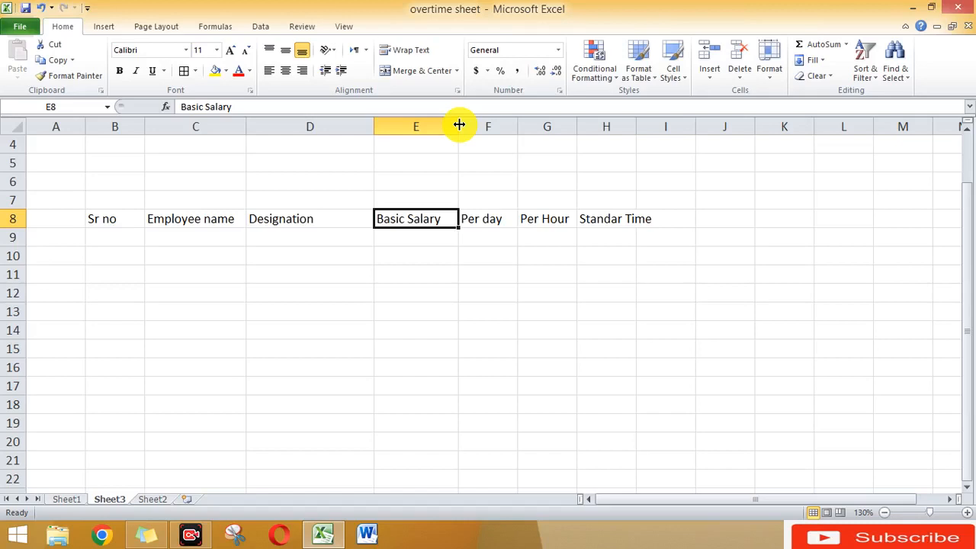
pyautogui.moveTo(459, 124); pyautogui.dragTo(436, 124)
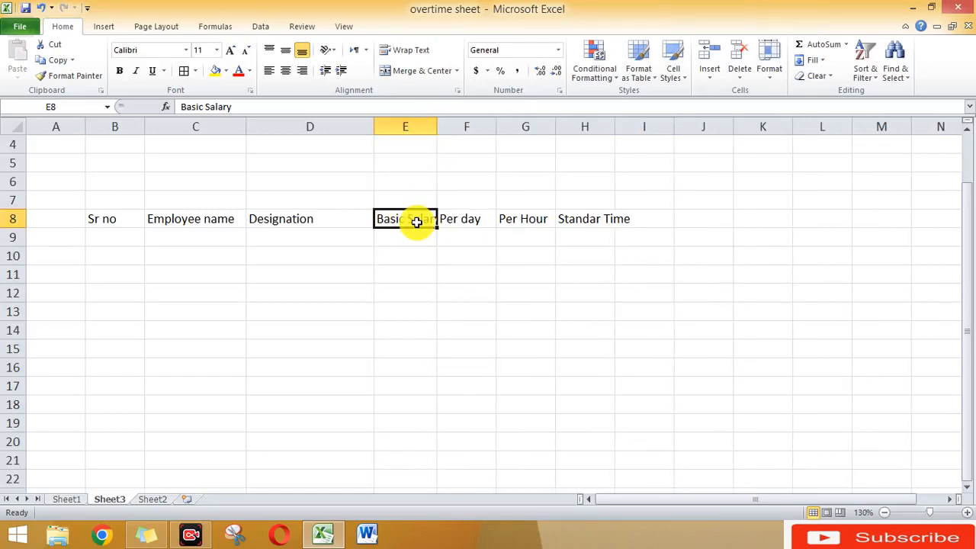
pyautogui.click(405, 51)
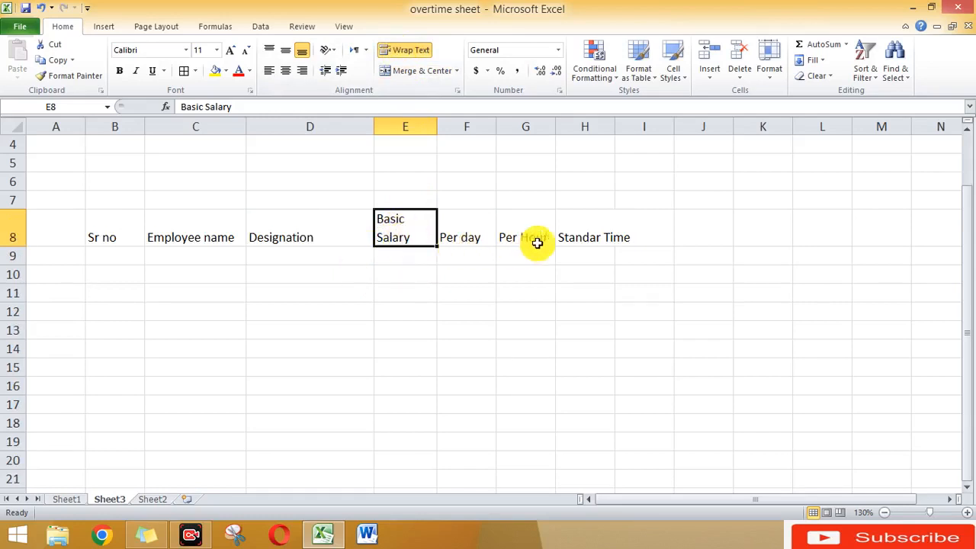
pyautogui.click(581, 231)
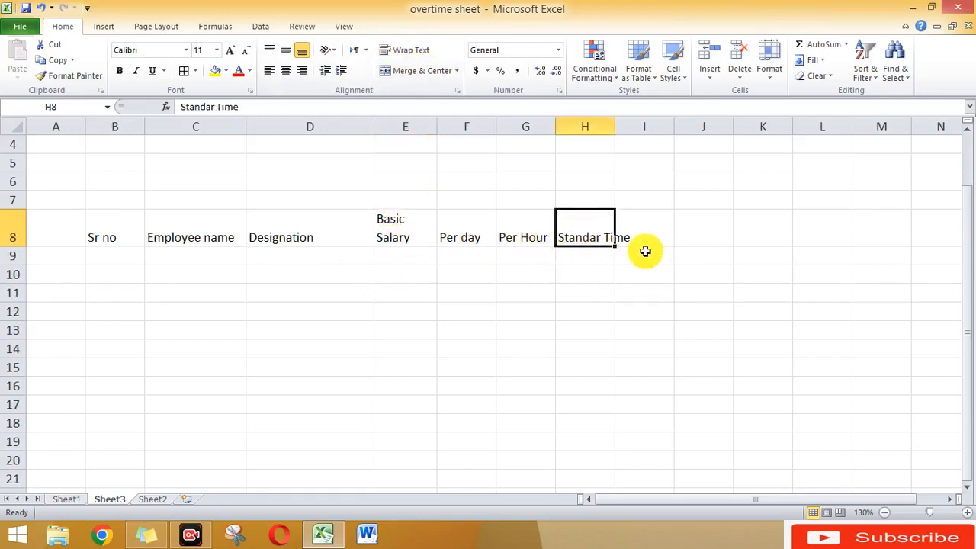
pyautogui.click(402, 52)
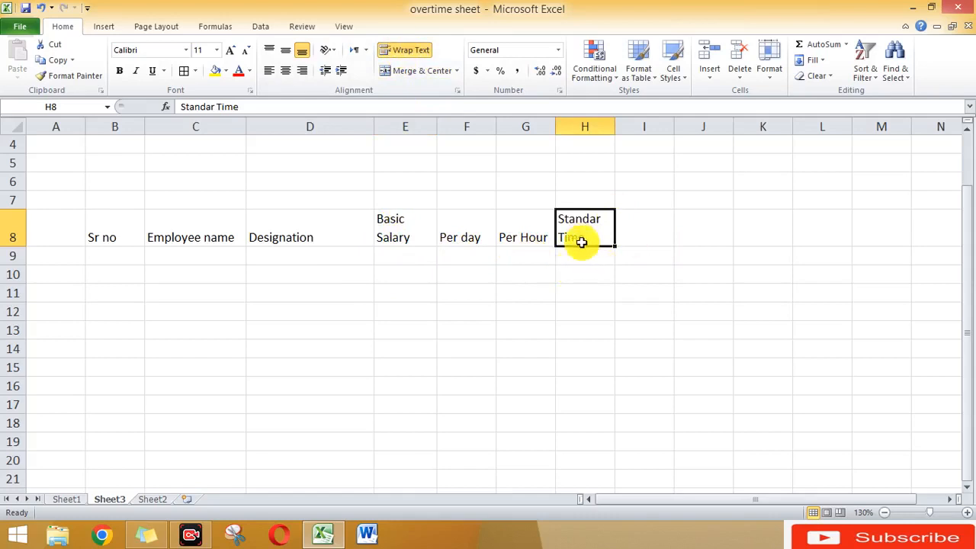
# - Apply all borders to the header cells from Sr no to Standar Time, B8:H8
pyautogui.hotkey('shift', 'Left')
pyautogui.hotkey('shift', 'Left')
pyautogui.hotkey('shift', 'Left')
pyautogui.hotkey('shift', 'Left')
pyautogui.hotkey('shift', 'Left')
pyautogui.hotkey('shift', 'Left')
pyautogui.hotkey('shift', 'Left')
pyautogui.hotkey('shift', 'Right')
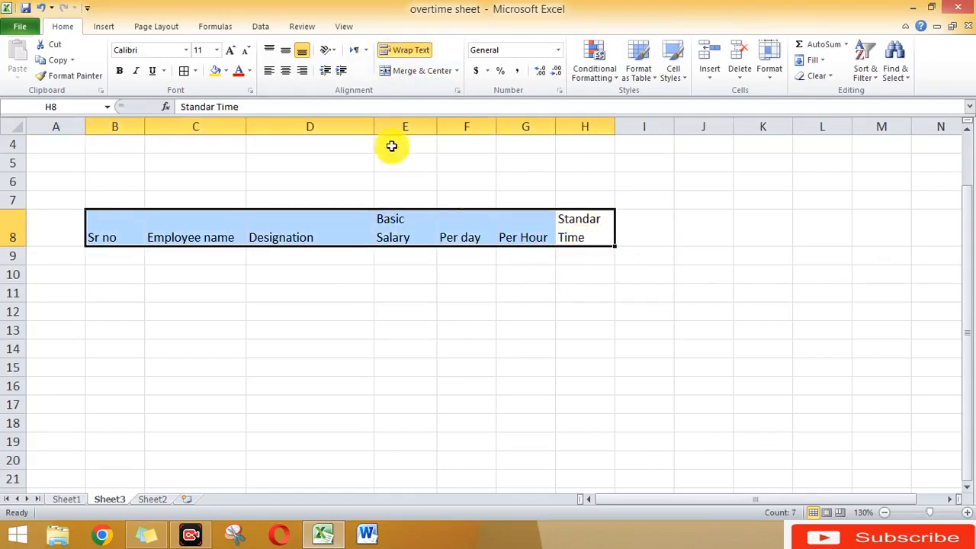
pyautogui.click(184, 71)
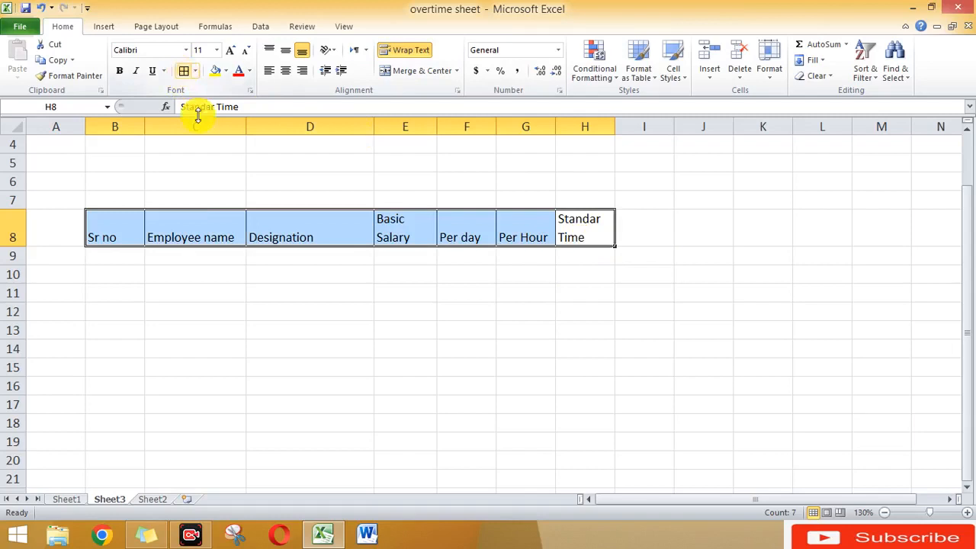
# - Enter serial number 1 in B9 and the formula =B9+1 in B10
pyautogui.click(120, 257)
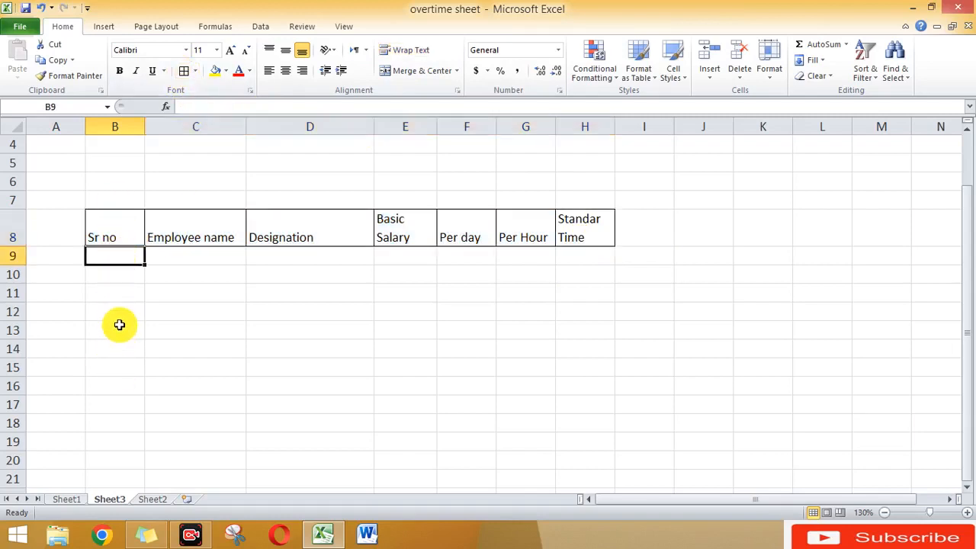
pyautogui.write('1')
pyautogui.press('Return')
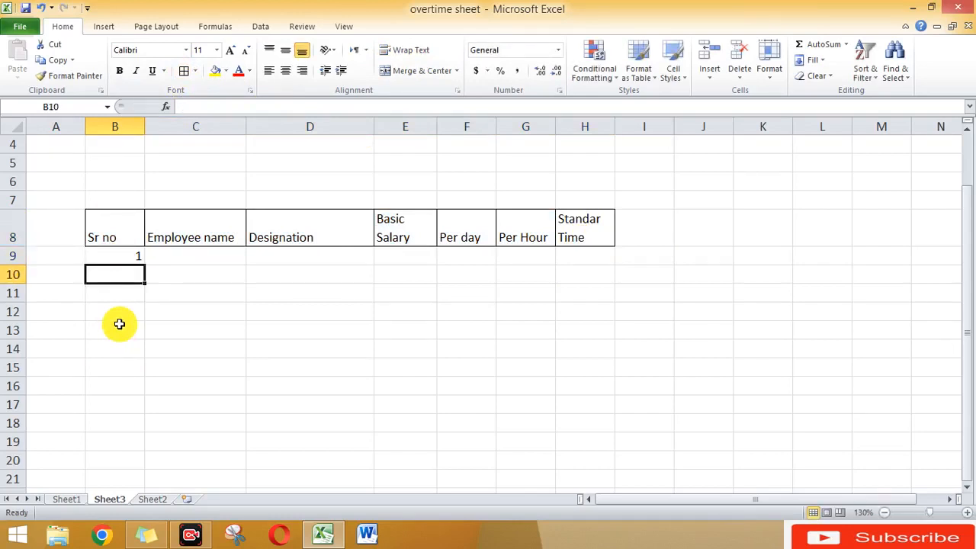
pyautogui.write('=')
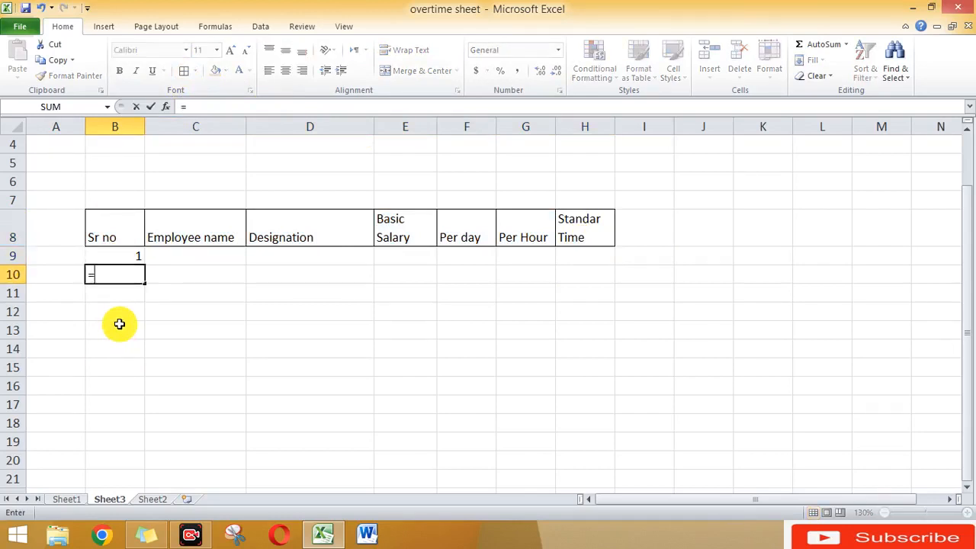
pyautogui.press('Up')
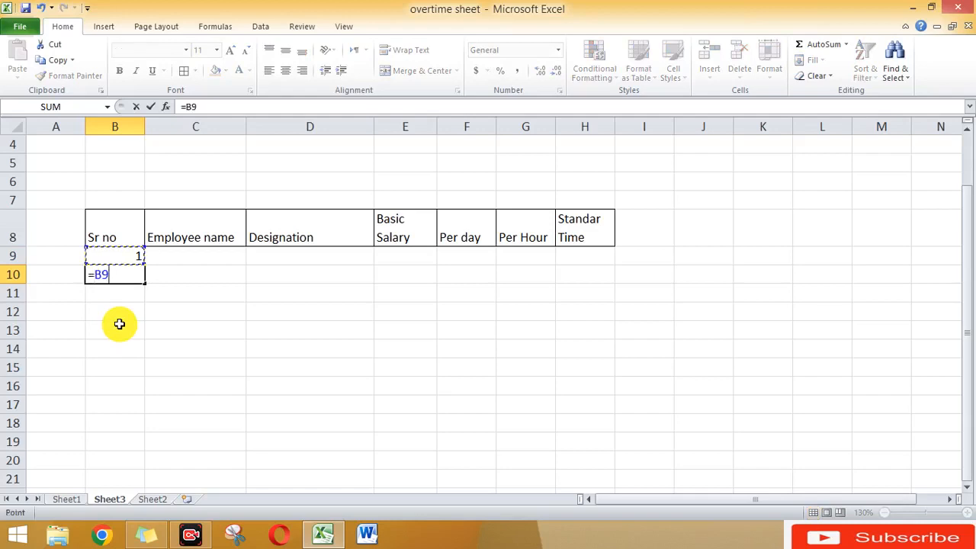
pyautogui.write('+1')
pyautogui.press('Return')
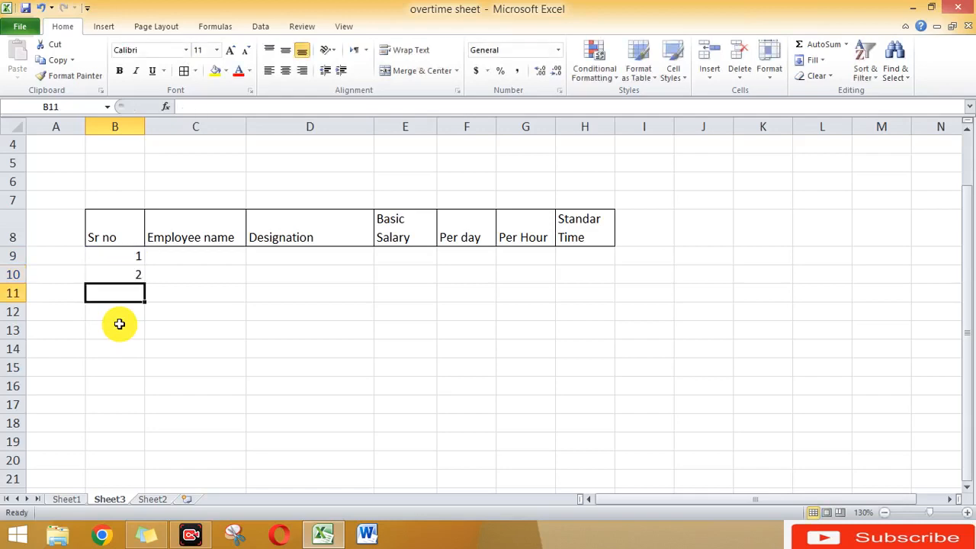
# - Fill the serial number formula from B10 down to B19
pyautogui.click(129, 274)
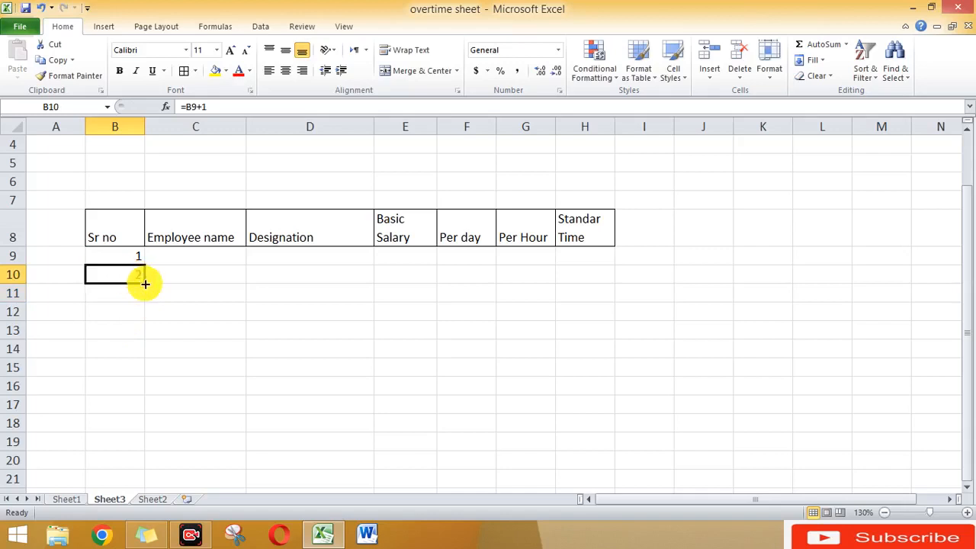
pyautogui.moveTo(144, 282); pyautogui.dragTo(142, 449)
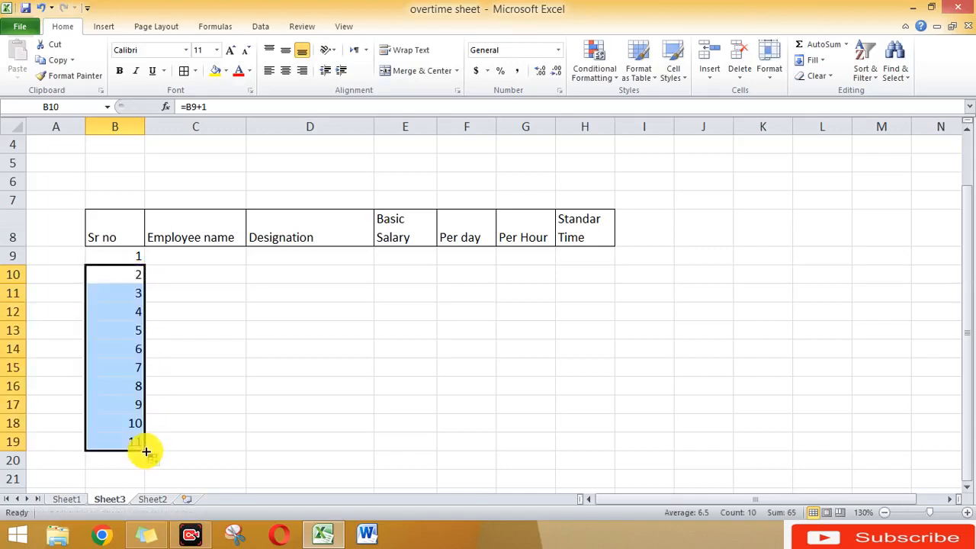
pyautogui.click(239, 423)
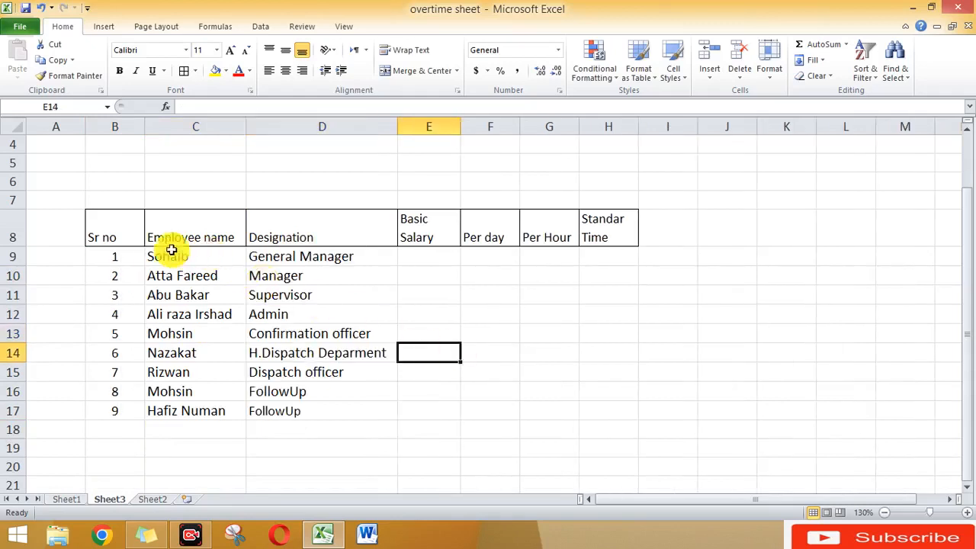
# - Apply all borders to the whole employee table, B8:H17
pyautogui.moveTo(122, 238); pyautogui.dragTo(618, 414)
pyautogui.click(183, 71)
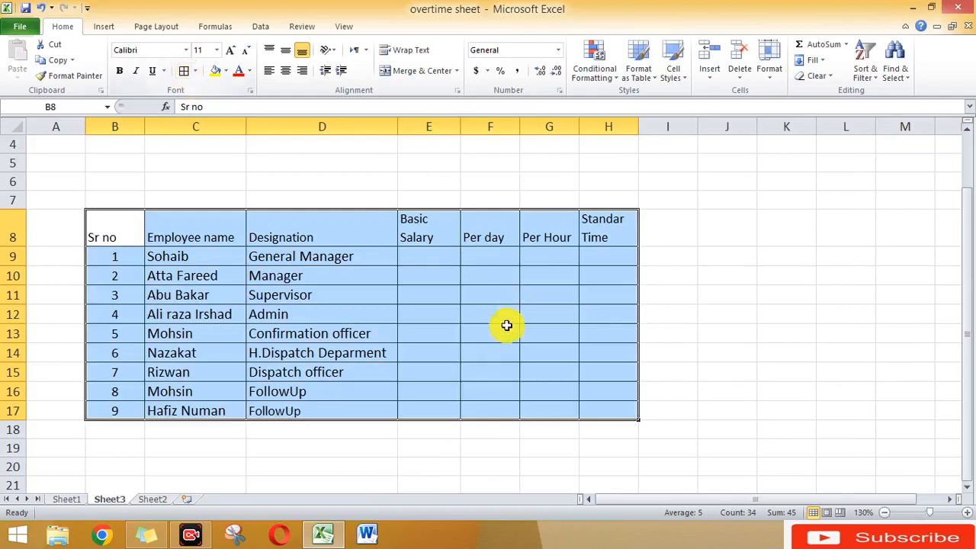
pyautogui.click(471, 329)
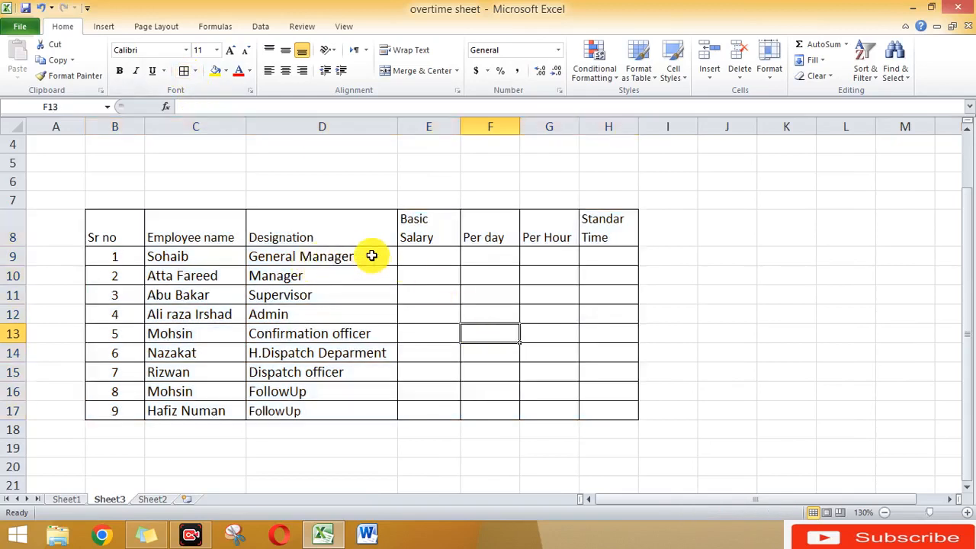
# - Enter a basic salary of 35000 for the General Manager in E9
pyautogui.click(422, 253)
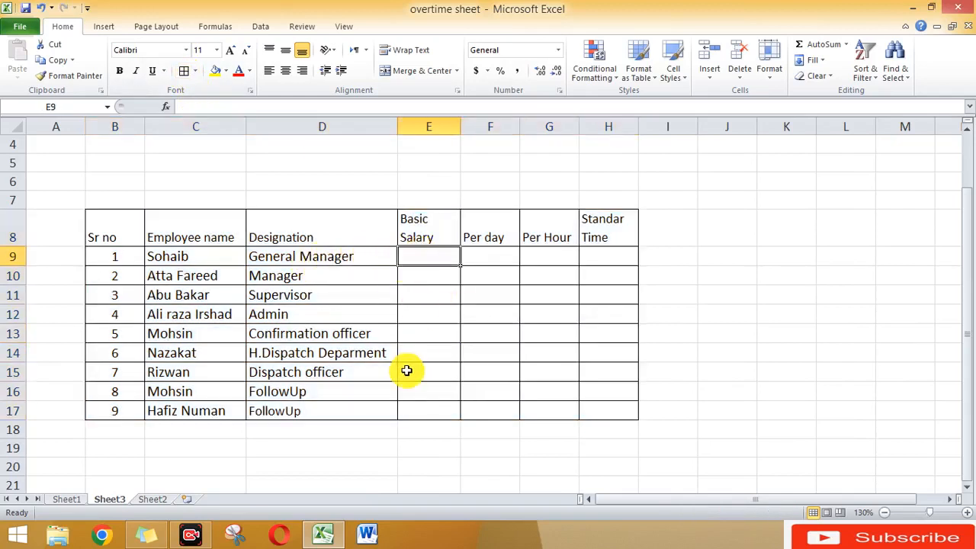
pyautogui.write('35000')
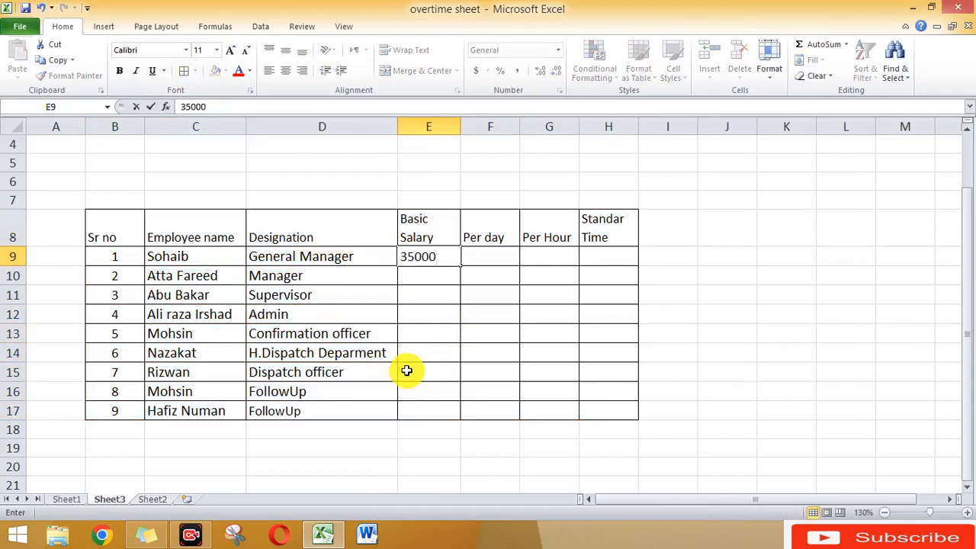
pyautogui.press('Return')
# - Calculate the General Manager's per-day pay in F9 with the formula =E9/30
pyautogui.click(483, 256)
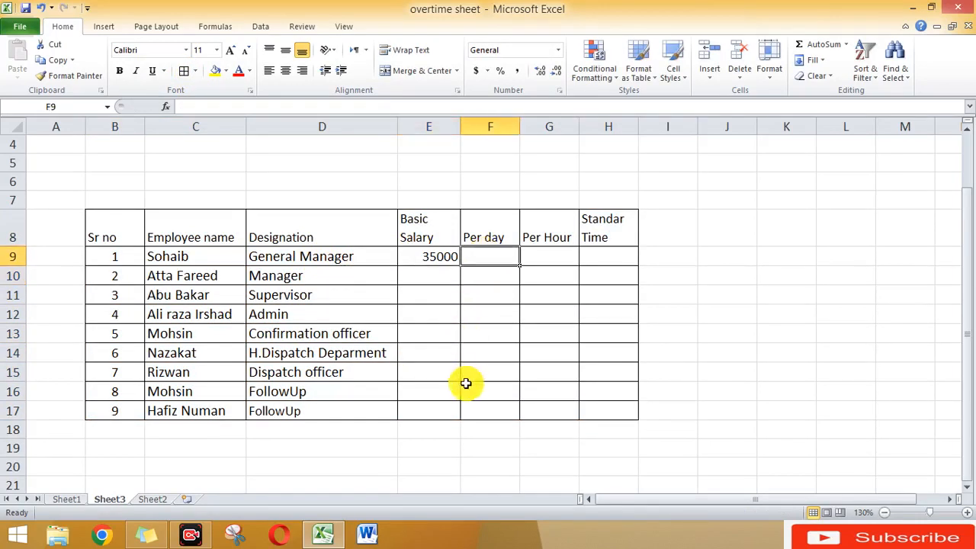
pyautogui.write('=')
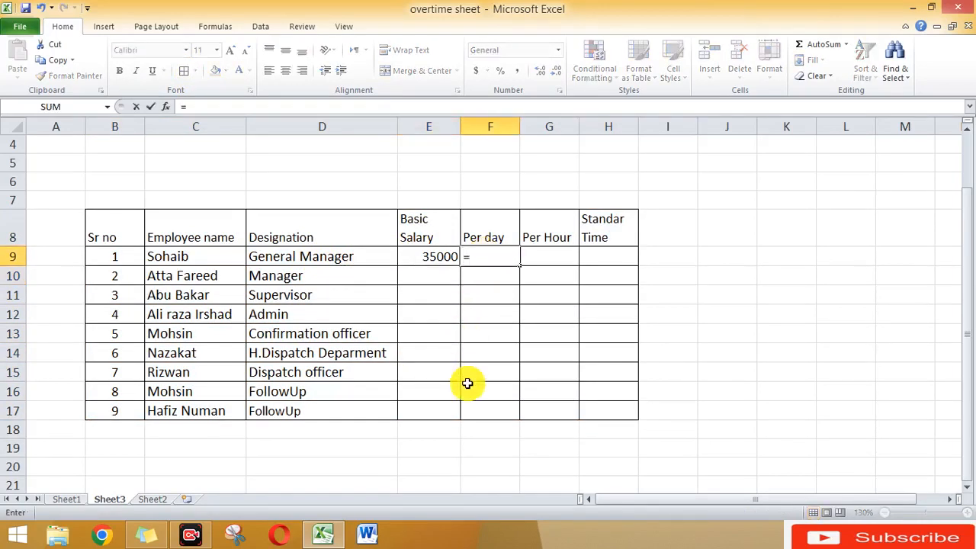
pyautogui.click(420, 256)
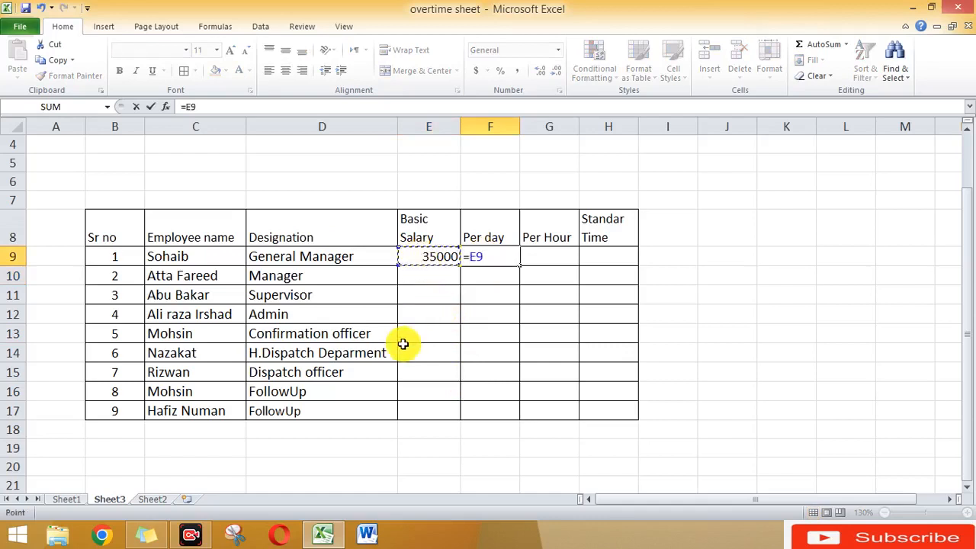
pyautogui.write('/30')
pyautogui.press('Return')
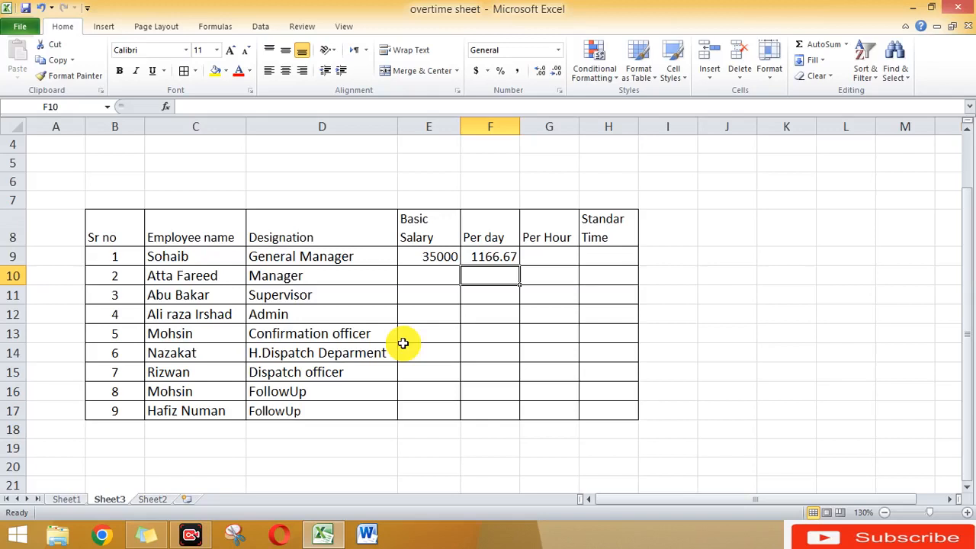
pyautogui.click(496, 259)
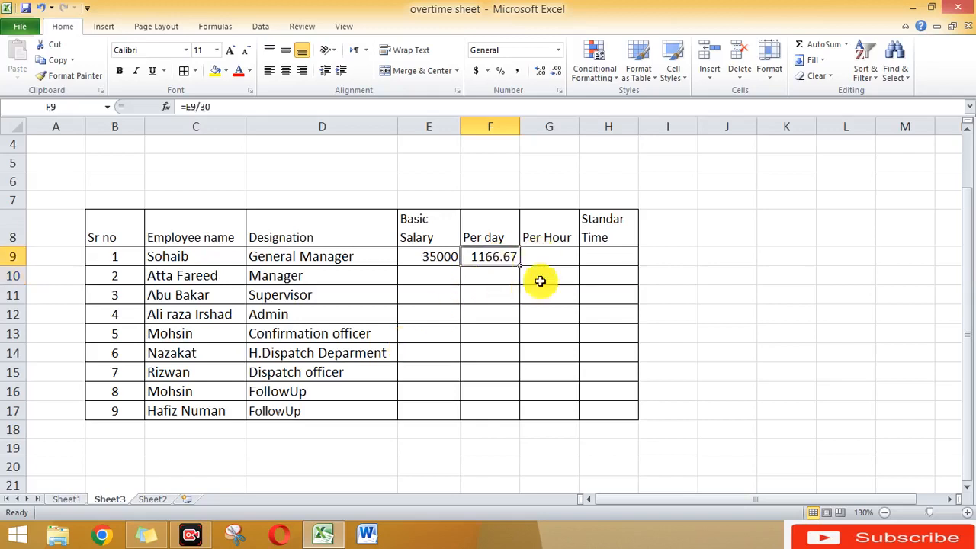
# - Enter a standard time of 8 for the General Manager in H9 and centre it within the cell
pyautogui.click(545, 254)
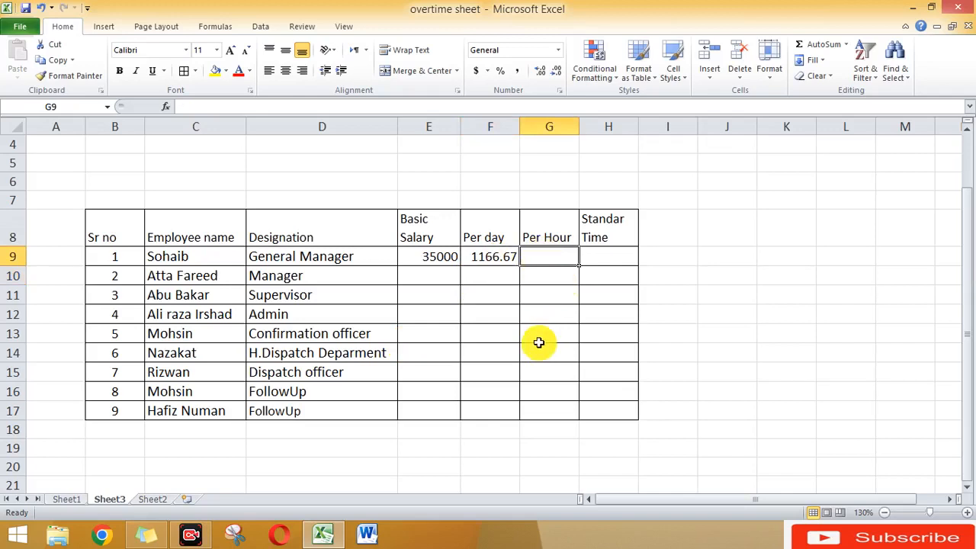
pyautogui.click(613, 259)
pyautogui.write('8')
pyautogui.press('Left')
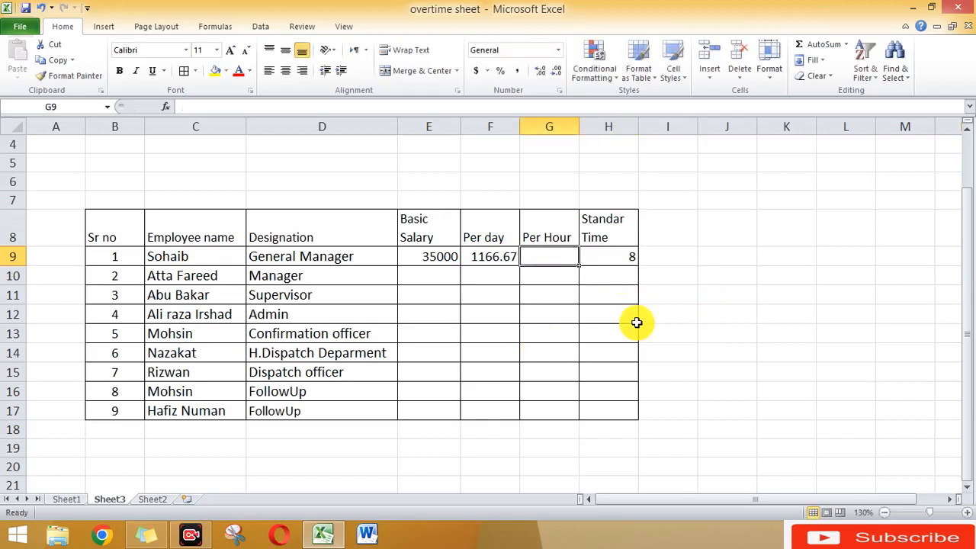
pyautogui.click(605, 256)
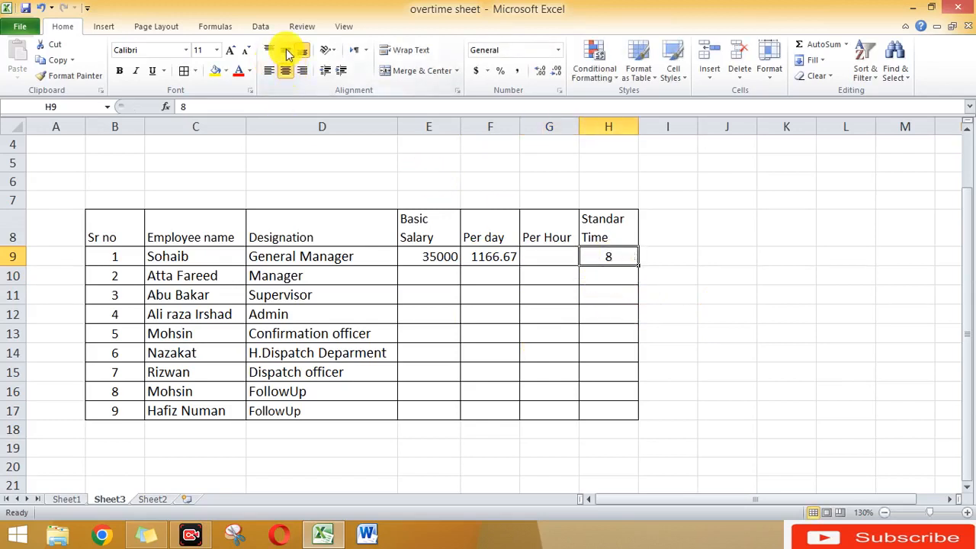
# - Calculate the General Manager's per-hour pay in G9 with the formula =F9/H9
pyautogui.click(543, 259)
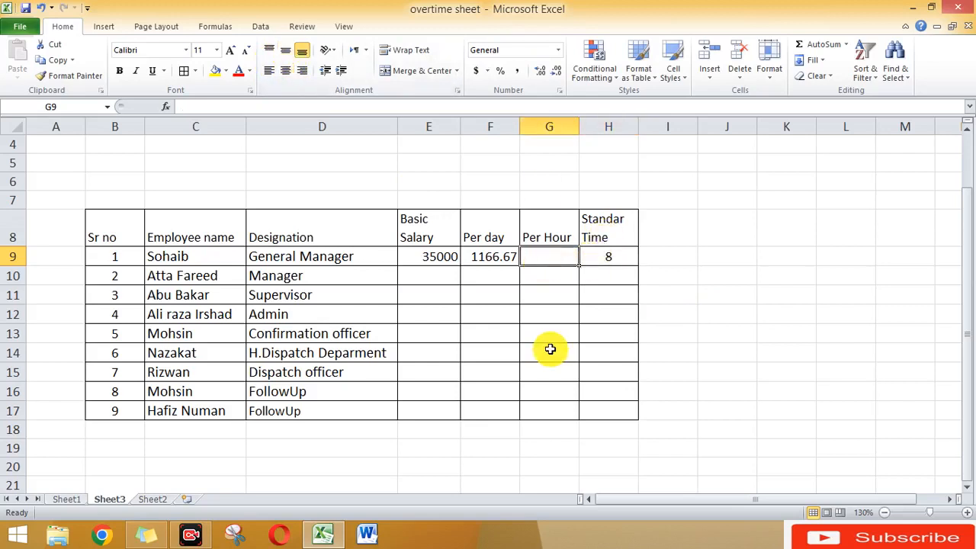
pyautogui.write('=')
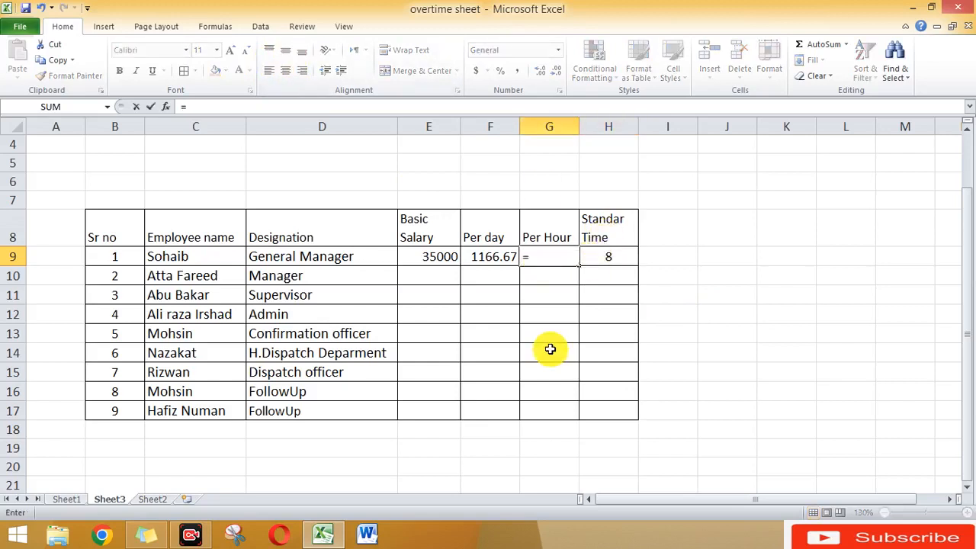
pyautogui.click(496, 257)
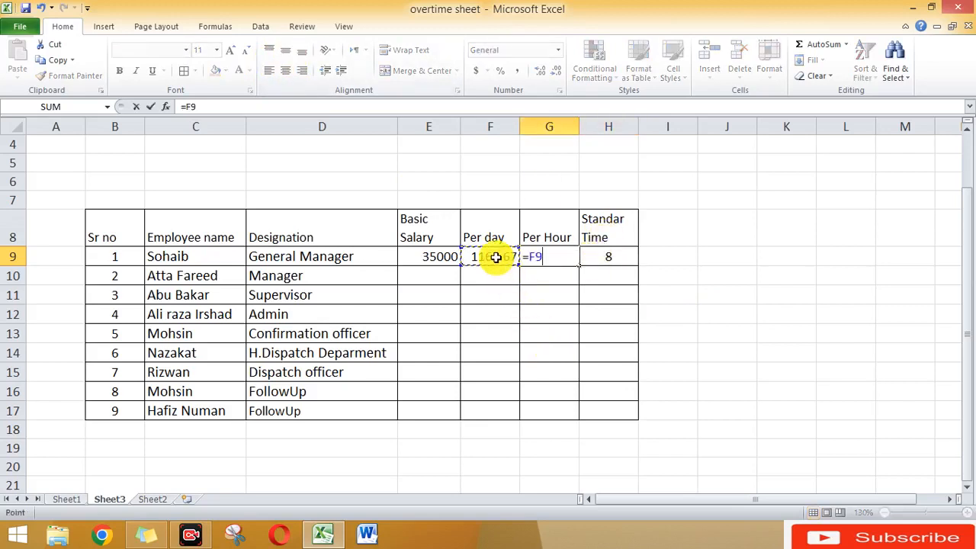
pyautogui.click(609, 256)
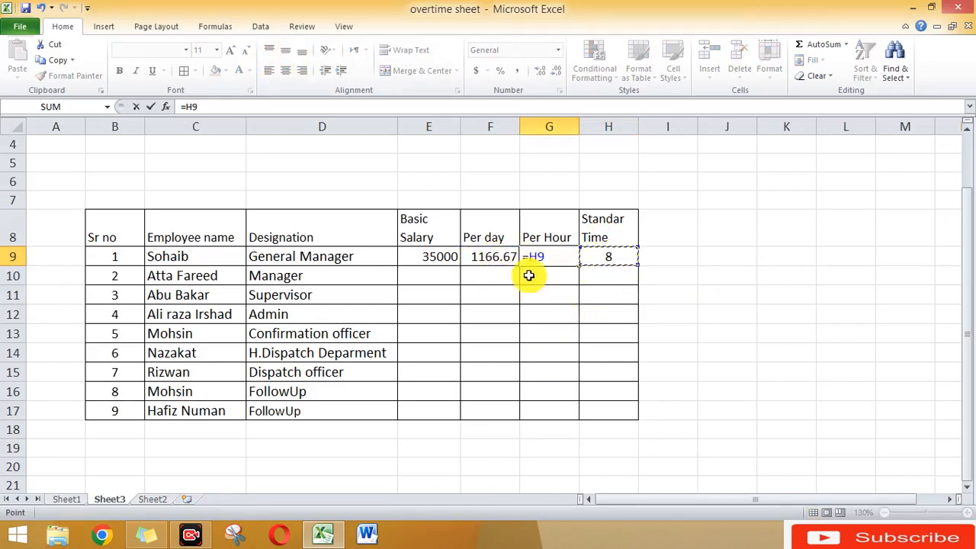
pyautogui.click(495, 256)
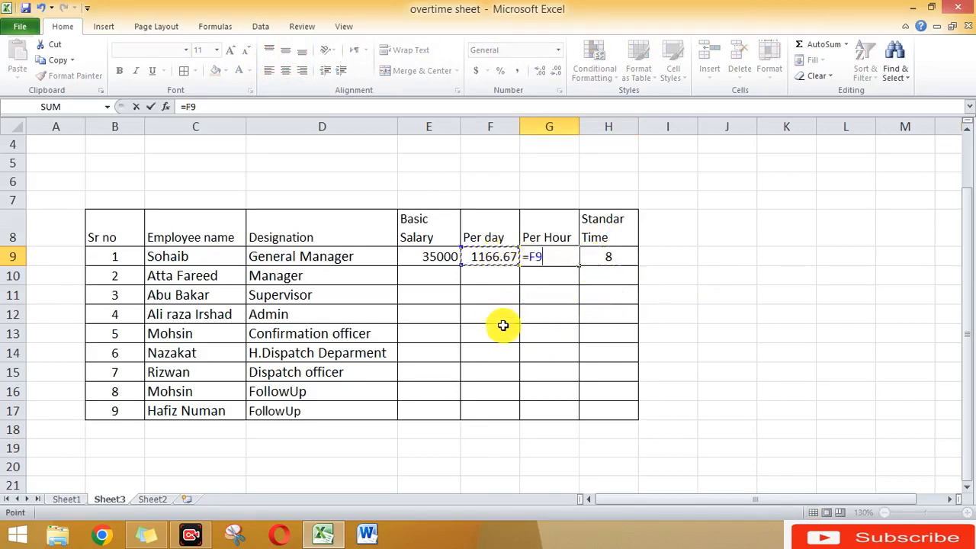
pyautogui.write('/')
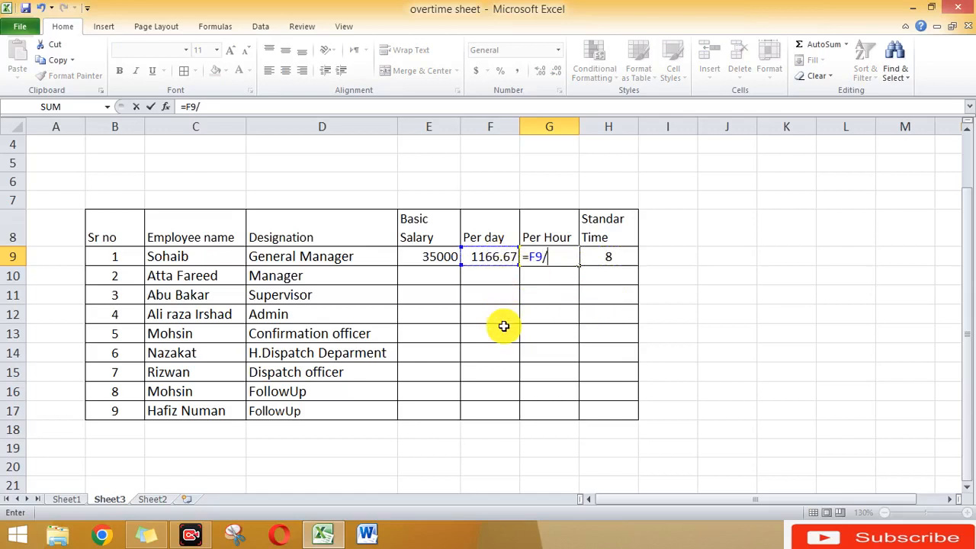
pyautogui.click(612, 258)
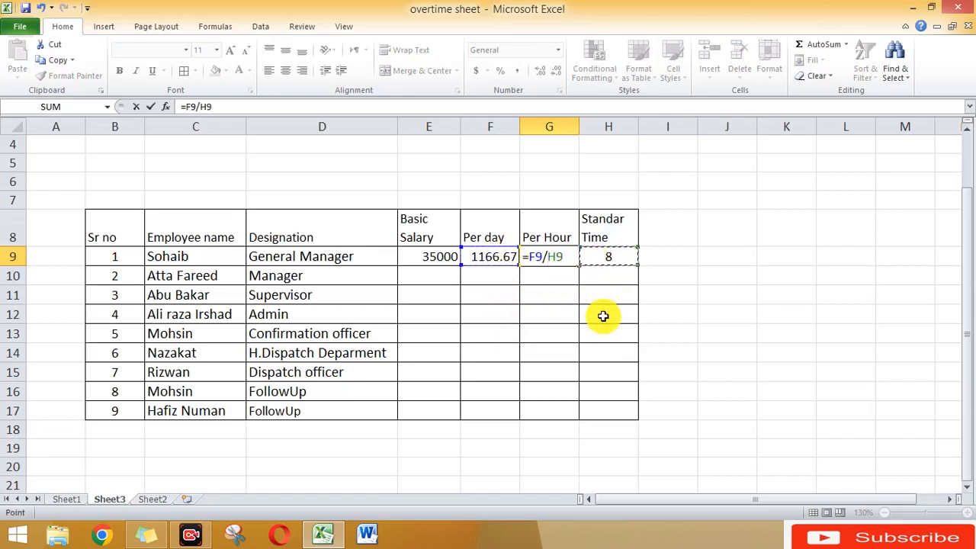
pyautogui.press('Return')
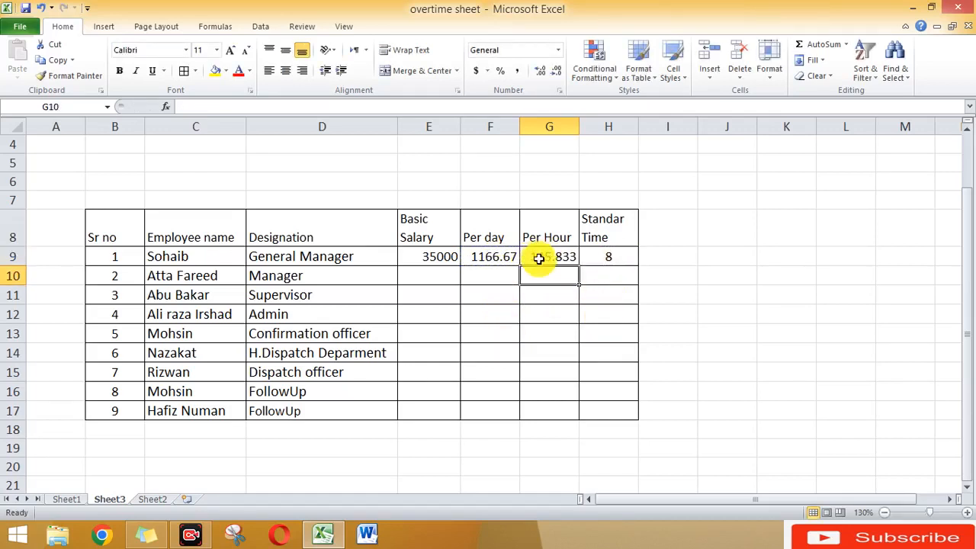
# - Test the per-hour formula by setting the standard time in H9 to 12, and return it to 8
pyautogui.click(606, 257)
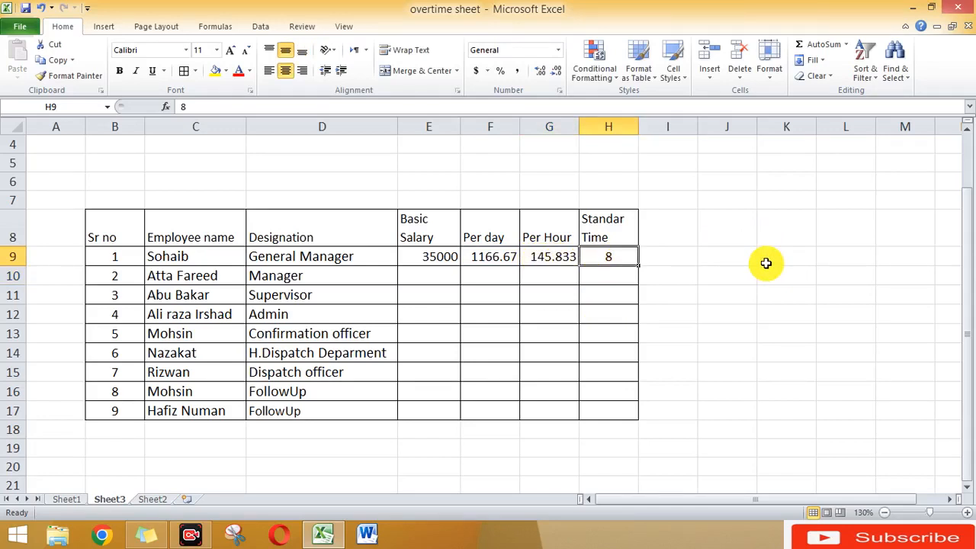
pyautogui.write('12')
pyautogui.press('Return')
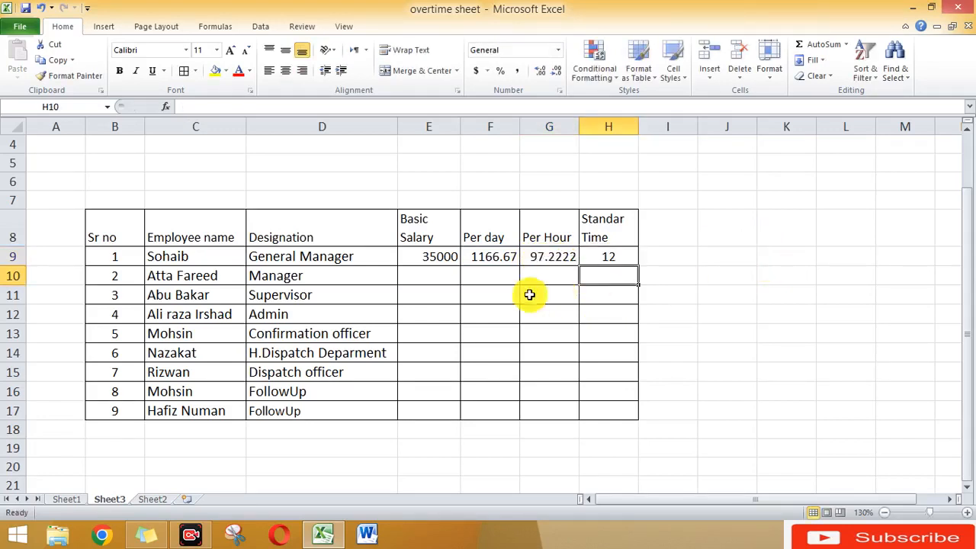
pyautogui.click(623, 260)
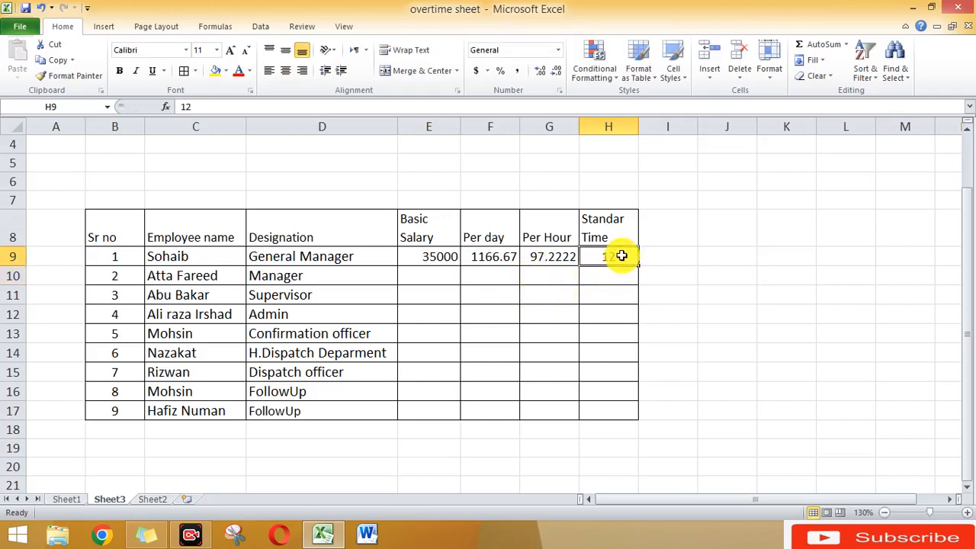
pyautogui.write('8')
pyautogui.press('Return')
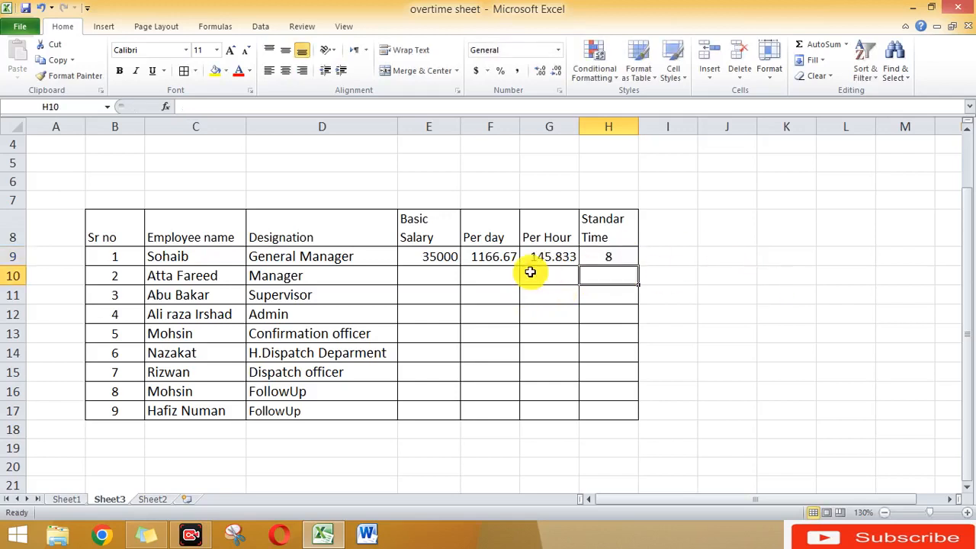
# - Try a standard time of 10 in H9 to check the per-hour pay, and restore the value 8
pyautogui.moveTo(592, 256); pyautogui.dragTo(798, 314)
pyautogui.write('10')
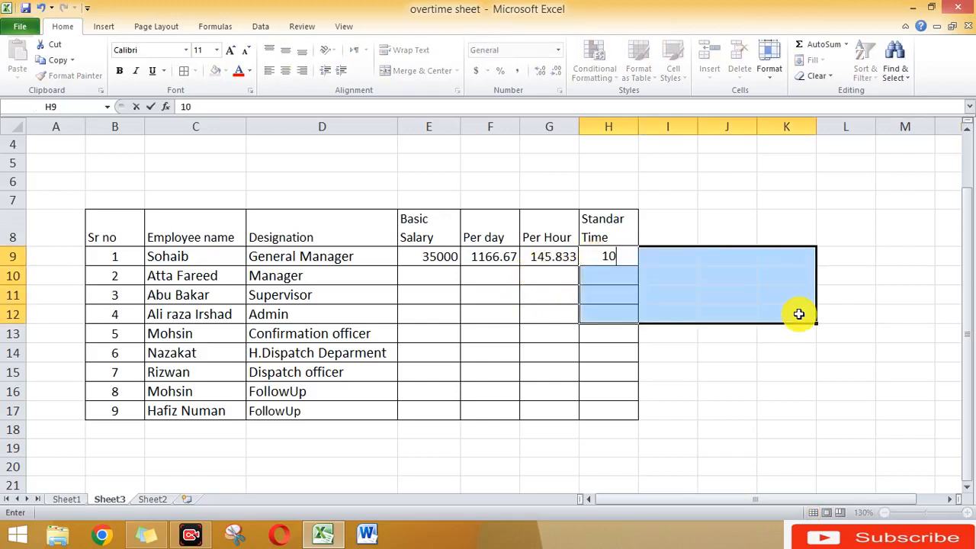
pyautogui.press('Return')
pyautogui.click(819, 372)
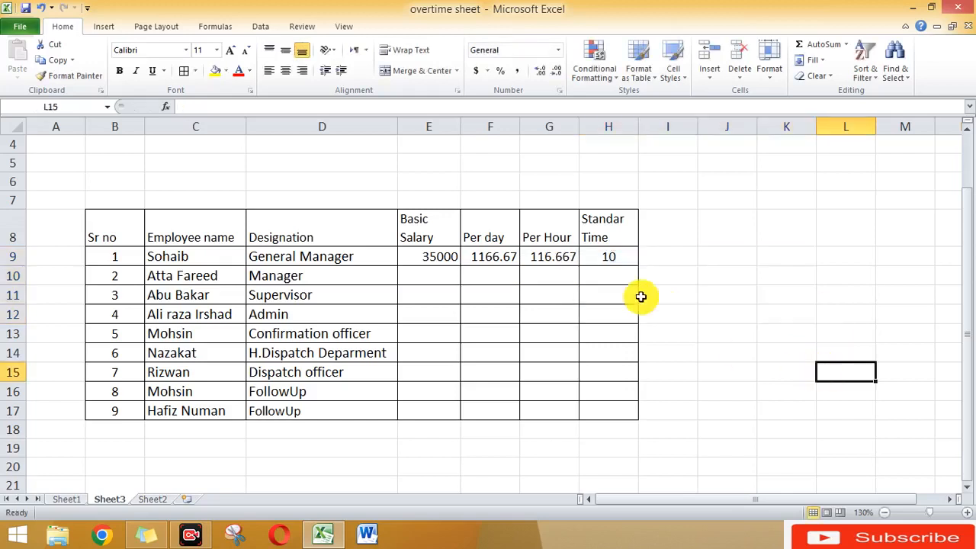
pyautogui.click(609, 259)
pyautogui.write('8')
pyautogui.press('Return')
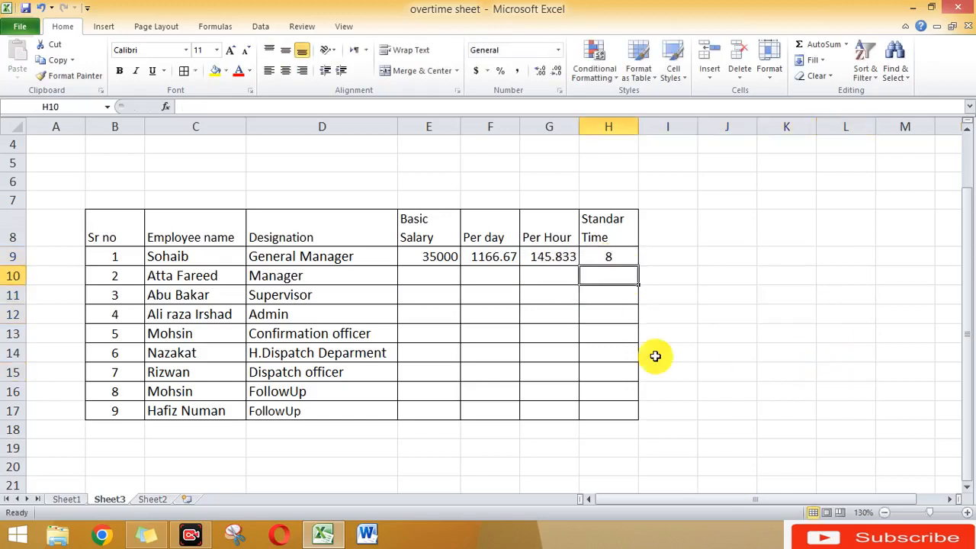
# - Fill the standard time of 8 from H9 down to H17 for all employees
pyautogui.click(610, 256)
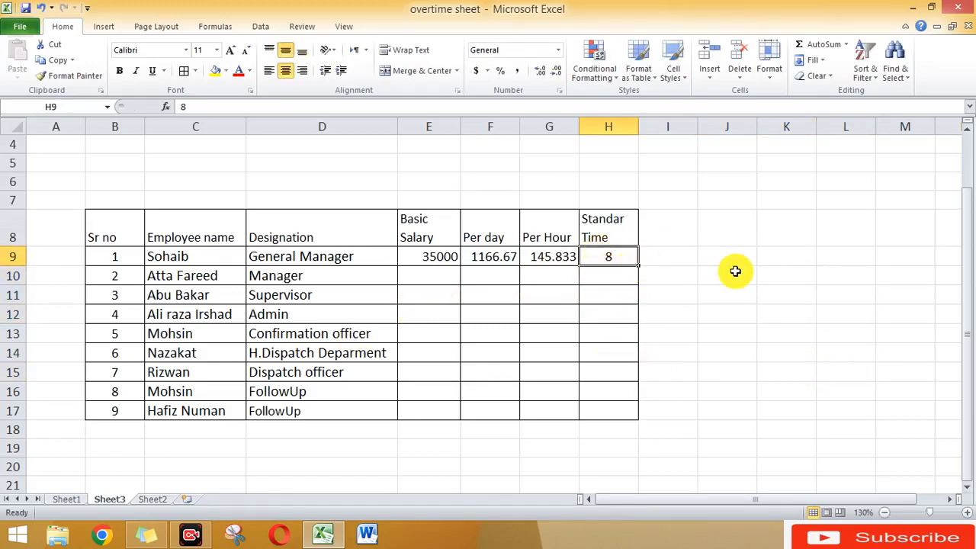
pyautogui.hotkey('shift', 'Down')
pyautogui.hotkey('shift', 'Down')
pyautogui.hotkey('shift', 'Down')
pyautogui.hotkey('shift', 'Down')
pyautogui.hotkey('shift', 'Down')
pyautogui.hotkey('shift', 'Down')
pyautogui.hotkey('shift', 'Down')
pyautogui.hotkey('shift', 'Down')
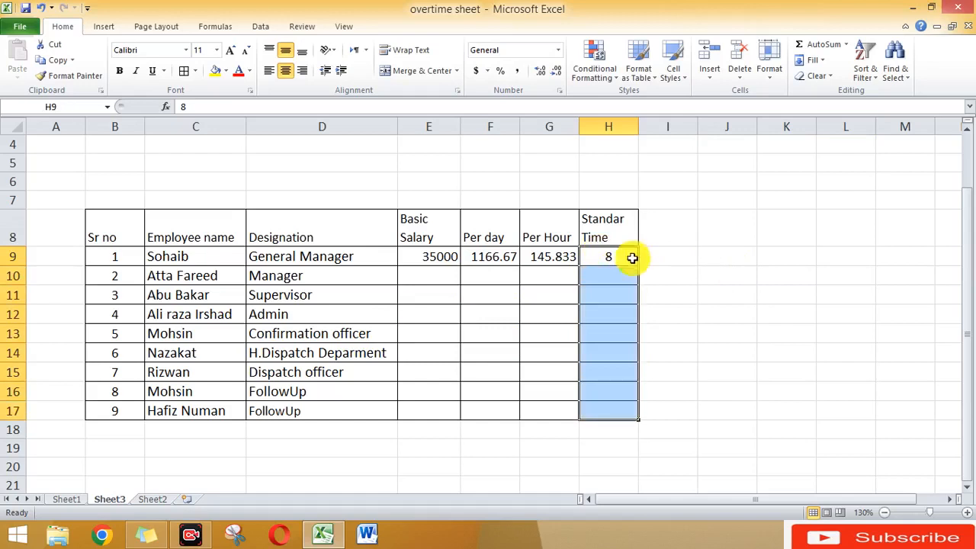
pyautogui.hotkey('ctrl', 'd')
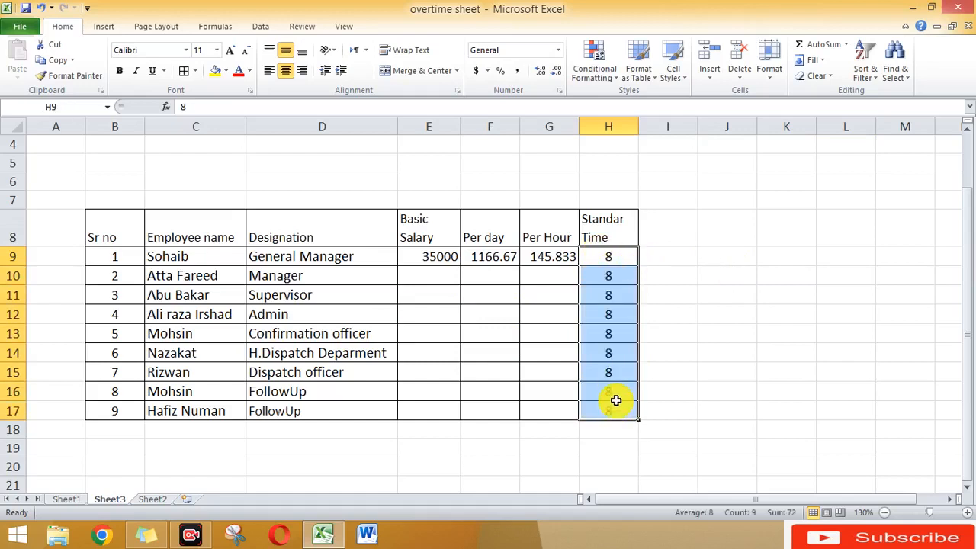
pyautogui.click(695, 358)
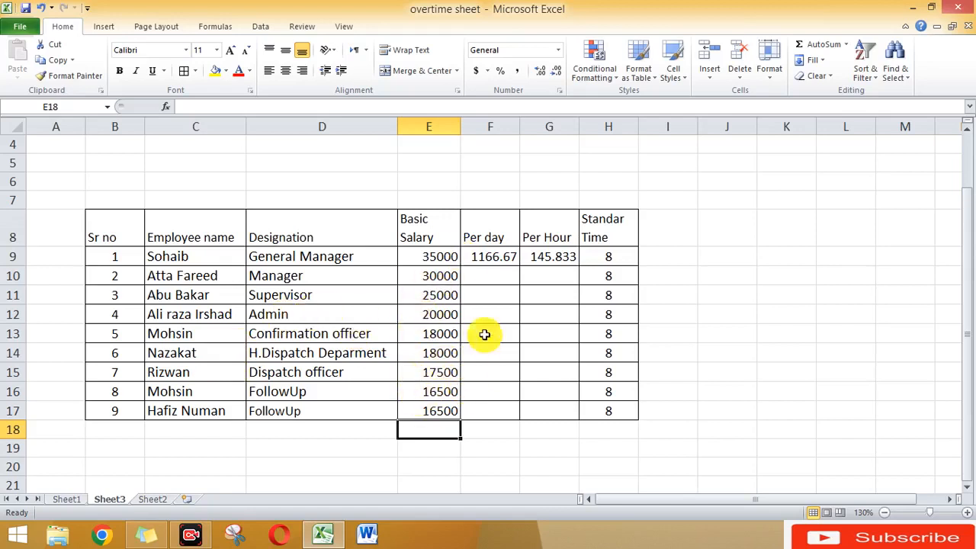
# - Fill the per-day formula in F9 and the per-hour formula in G9 down to row 17
pyautogui.click(489, 258)
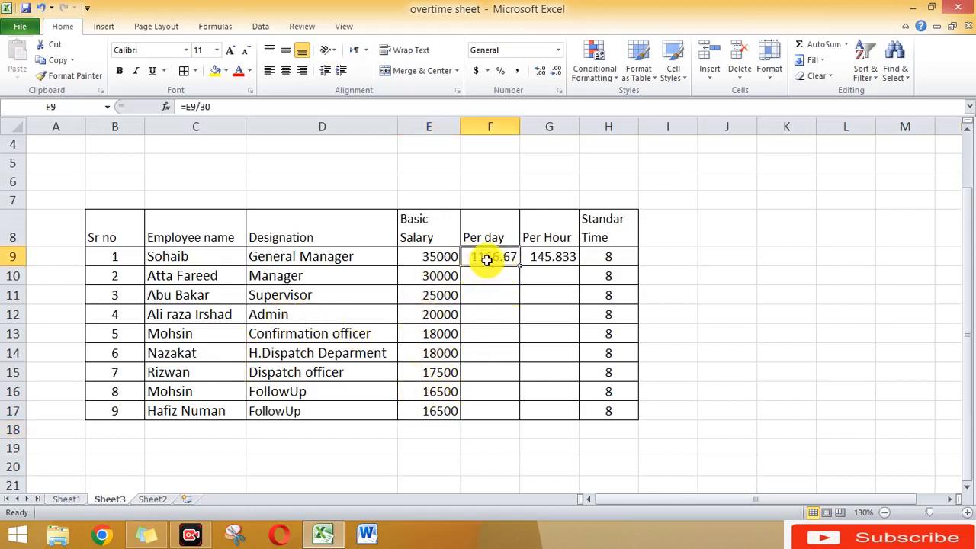
pyautogui.moveTo(523, 265); pyautogui.dragTo(514, 414)
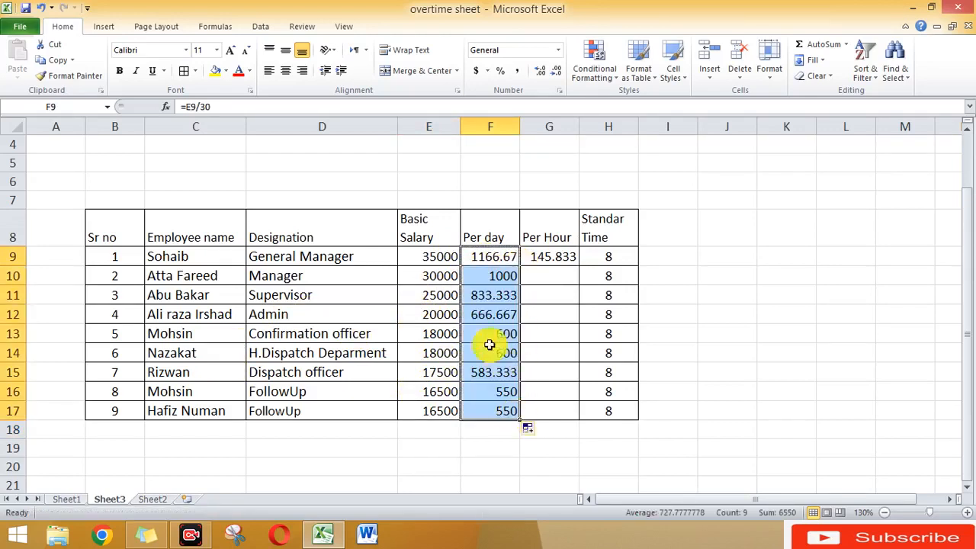
pyautogui.click(557, 254)
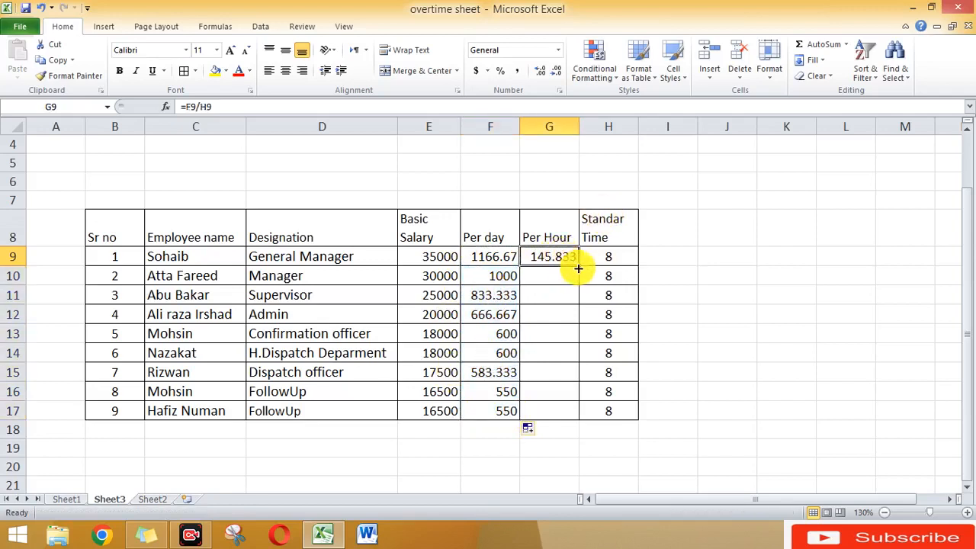
pyautogui.moveTo(578, 268); pyautogui.dragTo(574, 423)
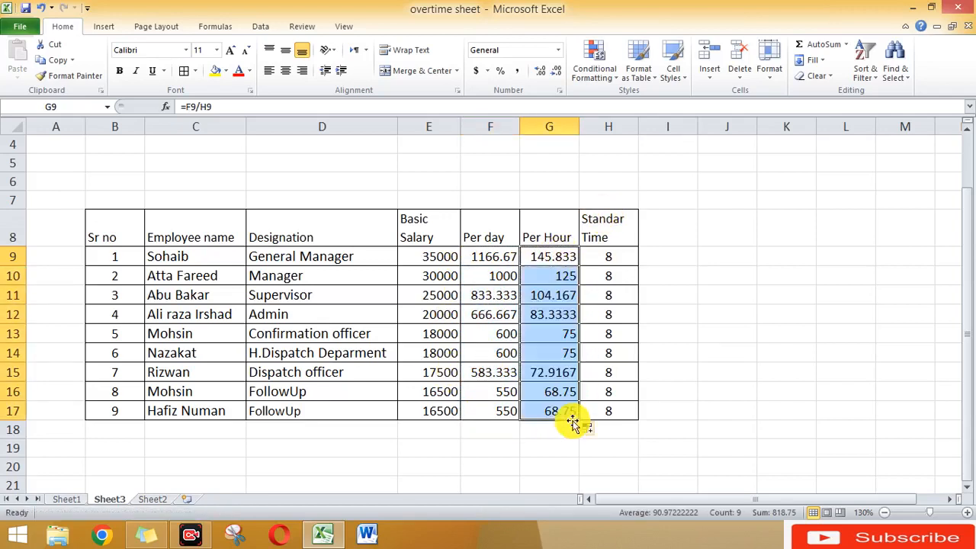
pyautogui.click(708, 348)
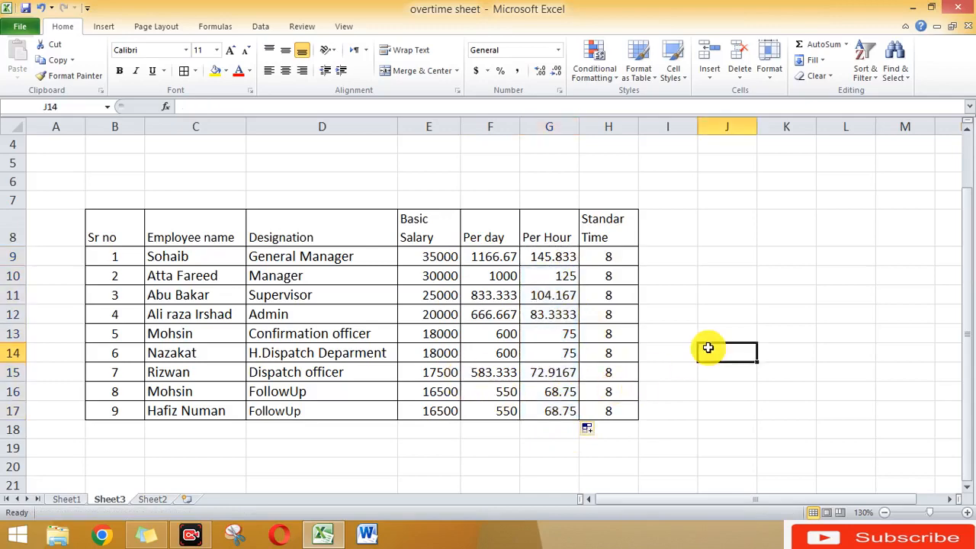
# - Enter 1 in I8 as the first day heading beside the Standar Time column
pyautogui.click(668, 262)
pyautogui.press('Right')
pyautogui.press('Right')
pyautogui.press('Right')
pyautogui.press('Right')
pyautogui.press('Right')
pyautogui.press('Right')
pyautogui.press('Right')
pyautogui.press('Right')
pyautogui.press('Right')
pyautogui.press('Right')
pyautogui.press('Right')
pyautogui.press('Right')
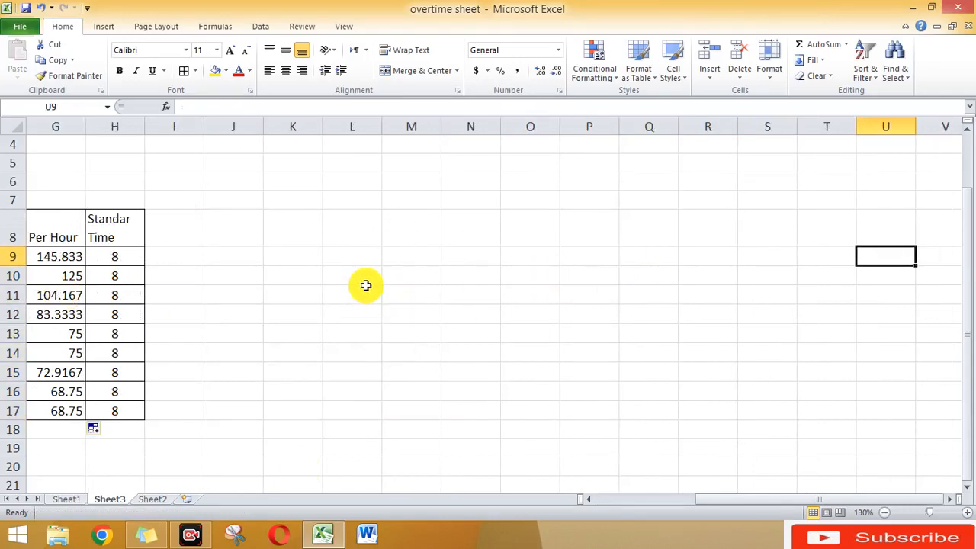
pyautogui.click(172, 232)
pyautogui.write('1')
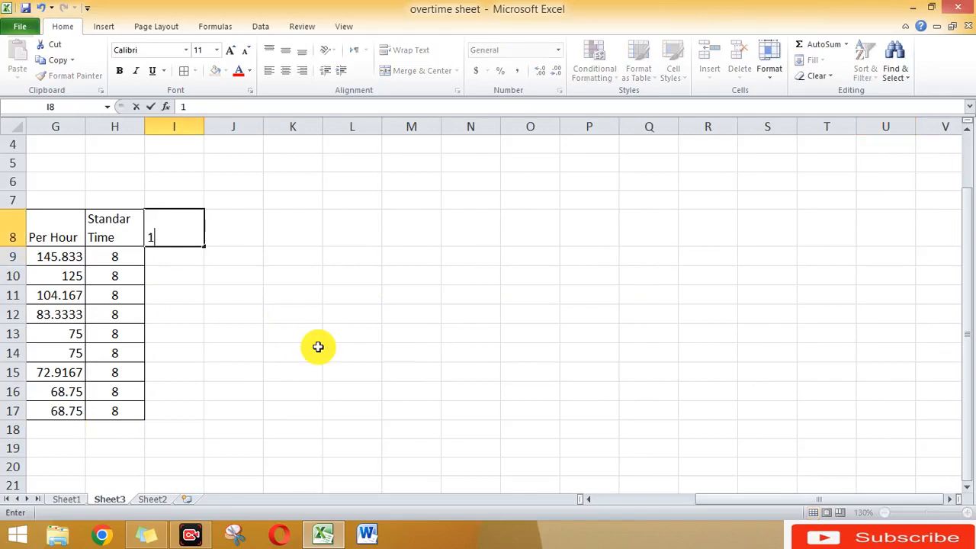
pyautogui.press('Tab')
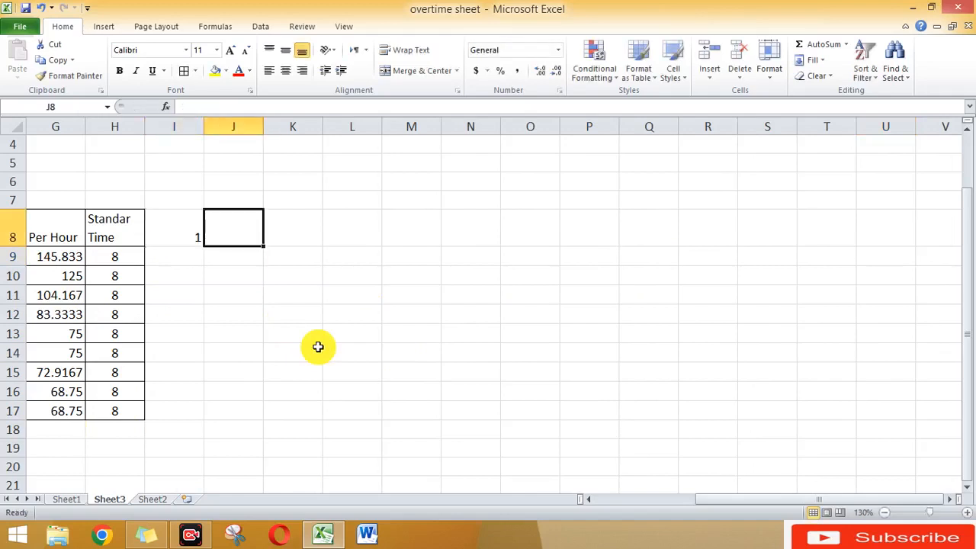
# - Number the remaining days with the formula =I8+1 in J8, filled across row 8 up to day 31 in AM8
pyautogui.write('=')
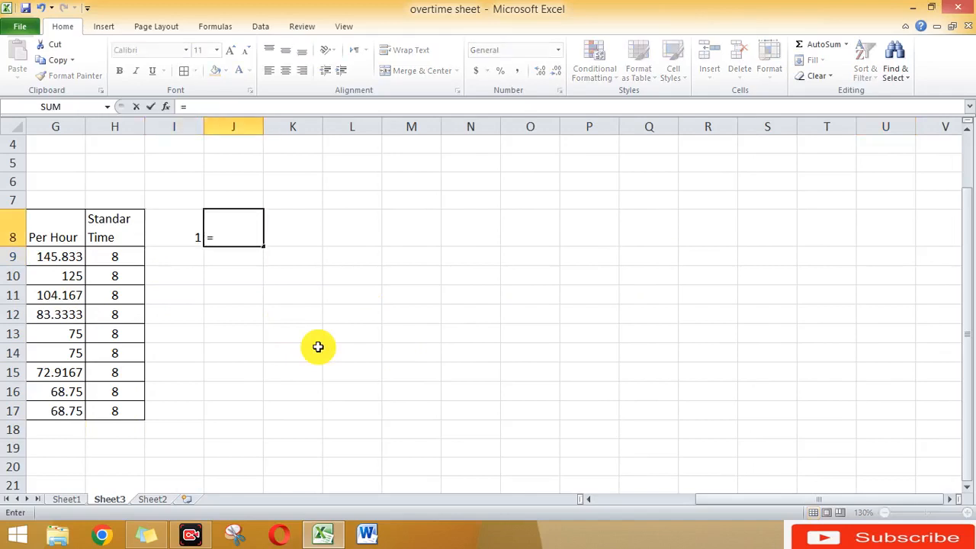
pyautogui.click(175, 235)
pyautogui.write('+')
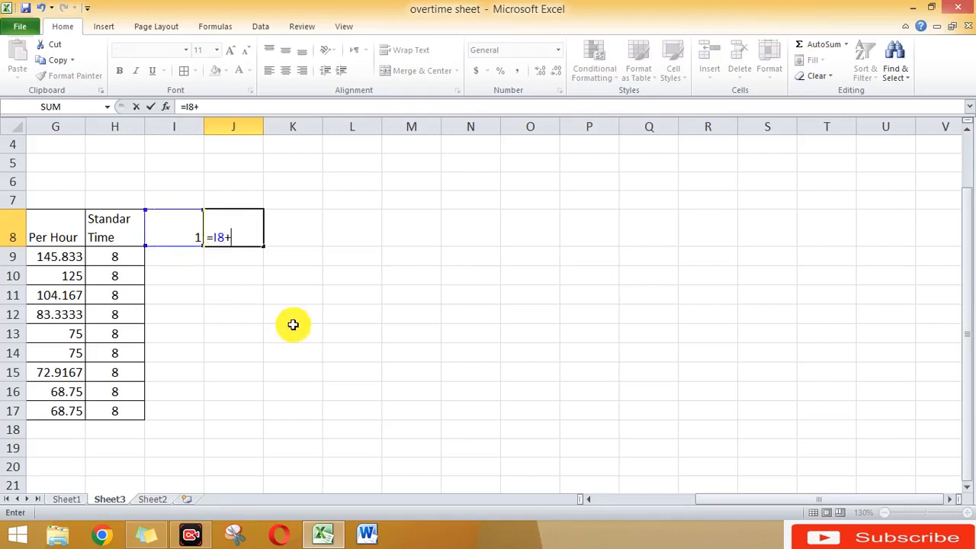
pyautogui.write('1')
pyautogui.press('Return')
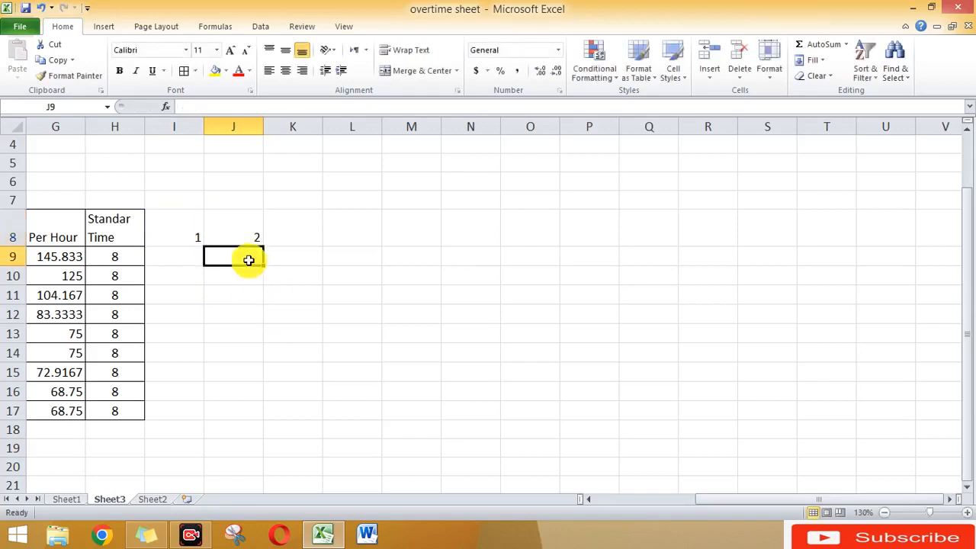
pyautogui.click(235, 235)
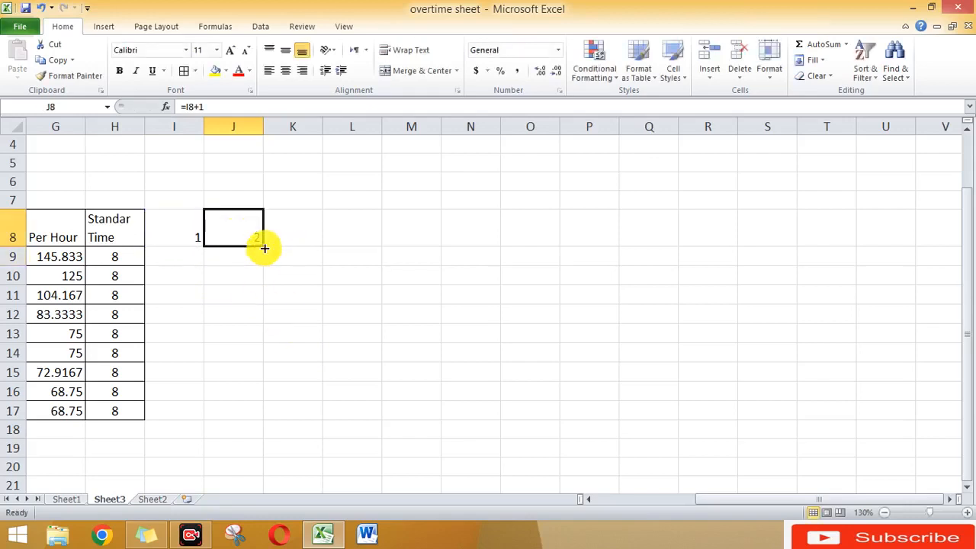
pyautogui.moveTo(265, 249); pyautogui.dragTo(898, 246)
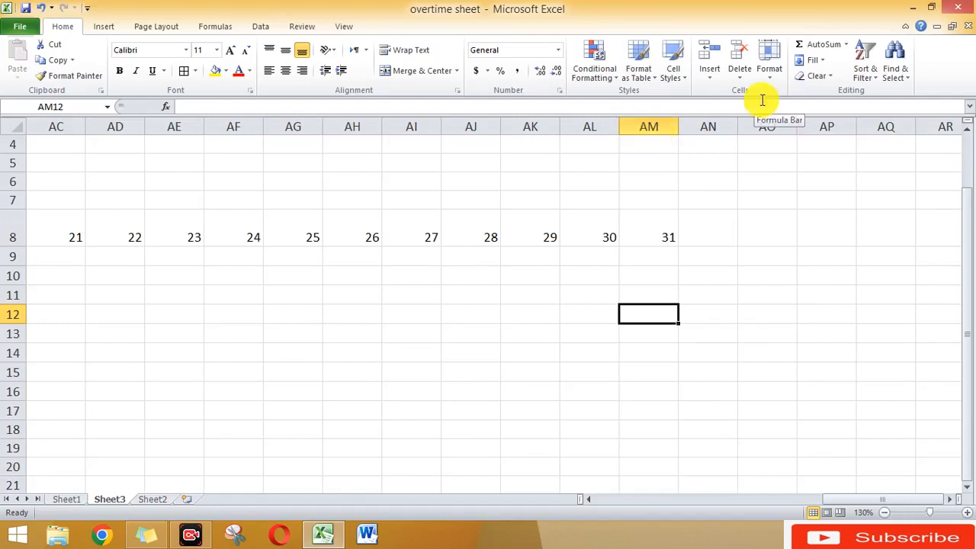
# - Narrow the day columns I to AM to a uniform width of about 2.4
pyautogui.moveTo(651, 124); pyautogui.dragTo(104, 128)
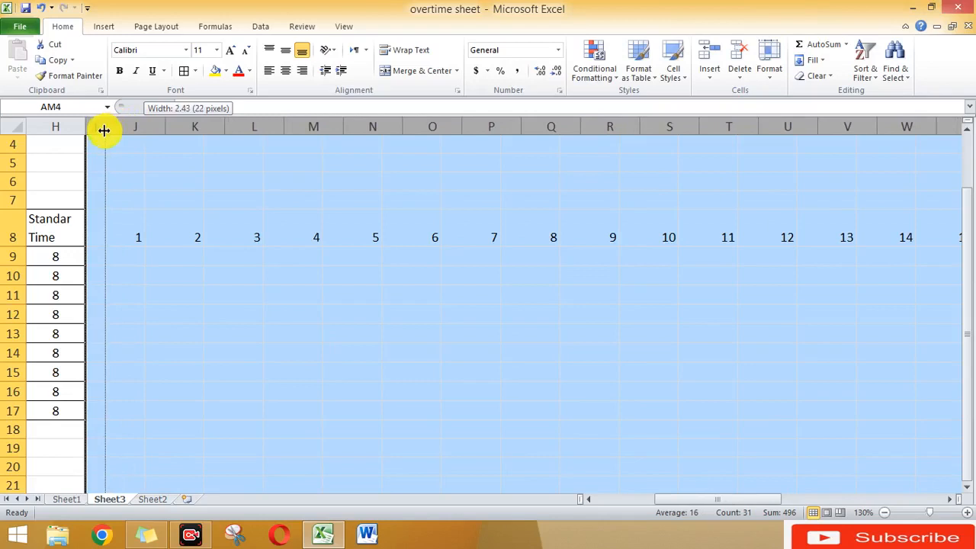
pyautogui.moveTo(103, 130); pyautogui.dragTo(102, 130)
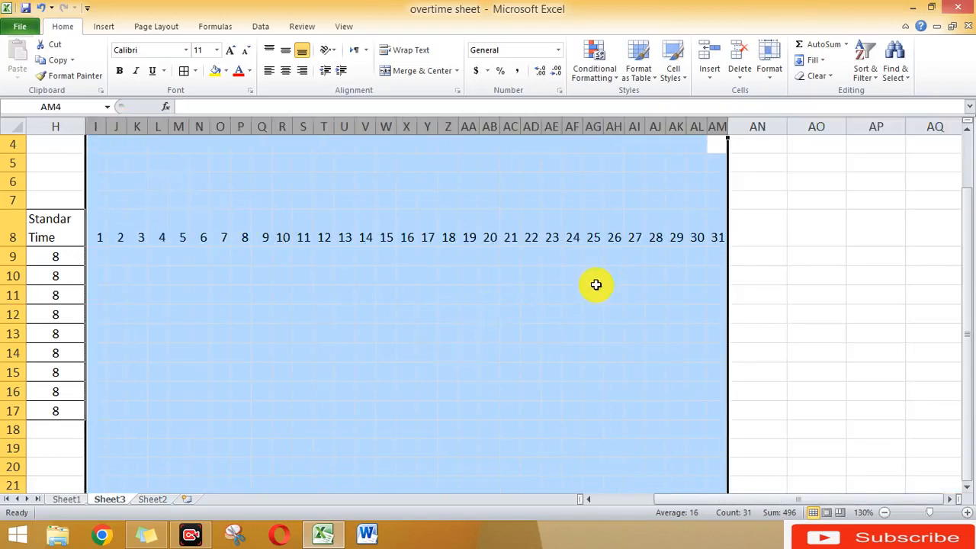
pyautogui.click(470, 292)
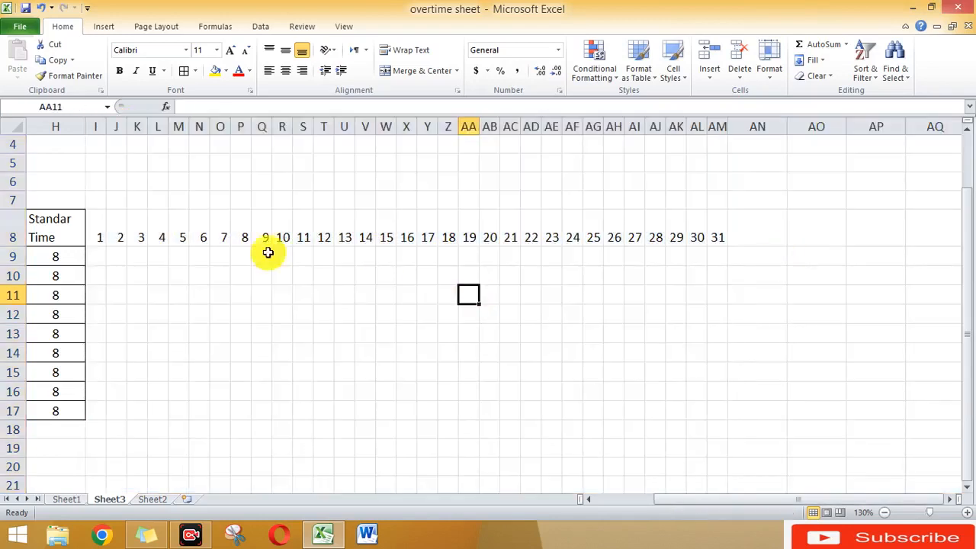
# - Apply all borders to the day number headings in I8:AM8
pyautogui.moveTo(95, 237); pyautogui.dragTo(711, 237)
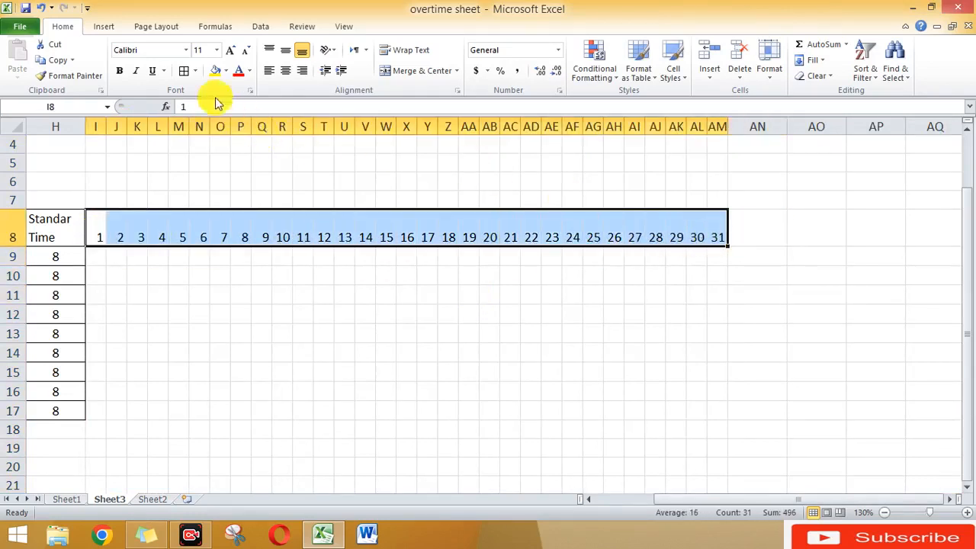
pyautogui.click(183, 70)
pyautogui.click(136, 255)
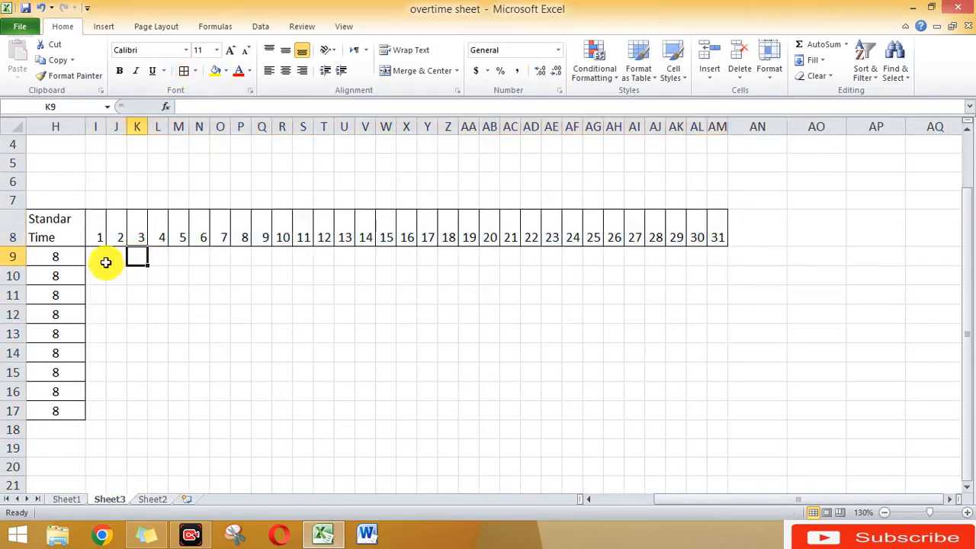
# - Insert a blank row at row 9, directly below the header row
pyautogui.click(8, 257)
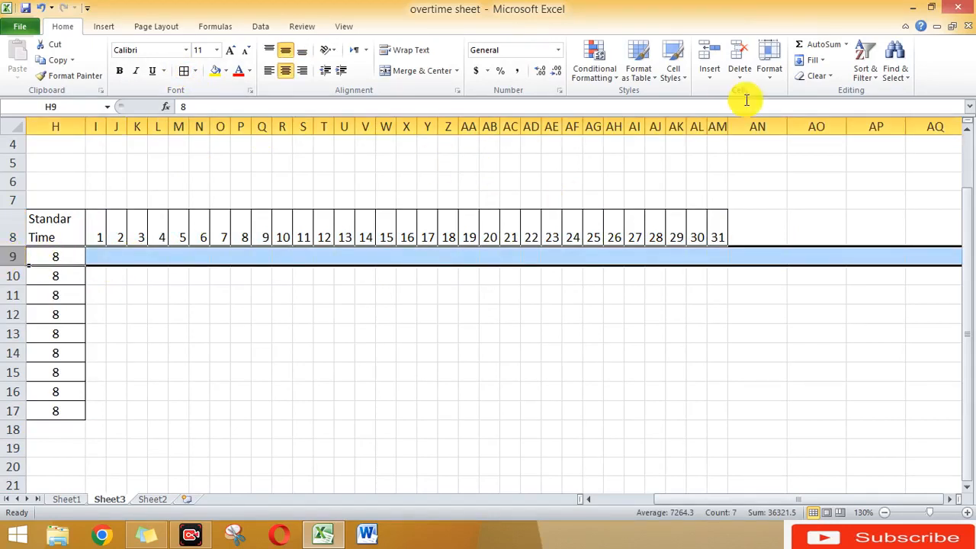
pyautogui.click(710, 48)
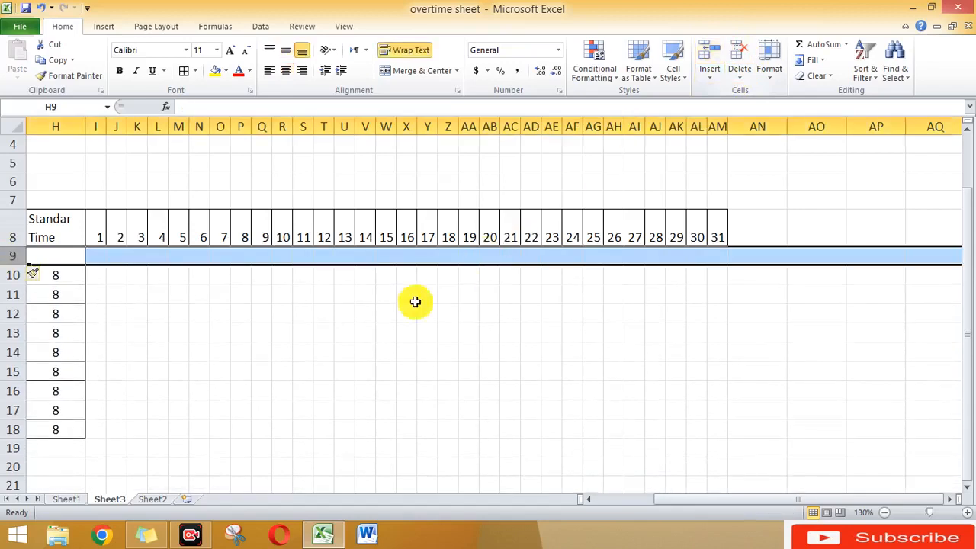
pyautogui.click(273, 332)
# - Enter Sun in I9 at font size 9 and fill the weekday names across to AM9
pyautogui.click(103, 260)
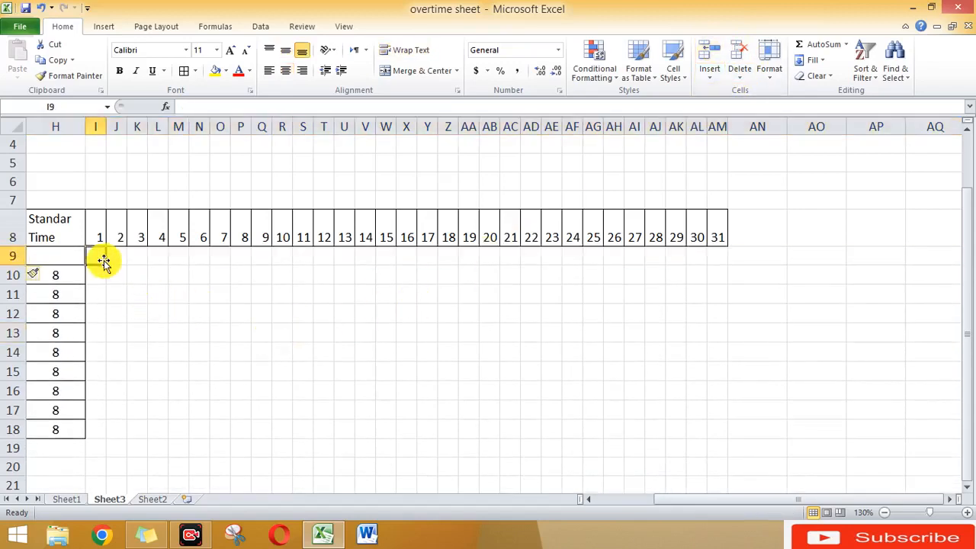
pyautogui.write('Sun')
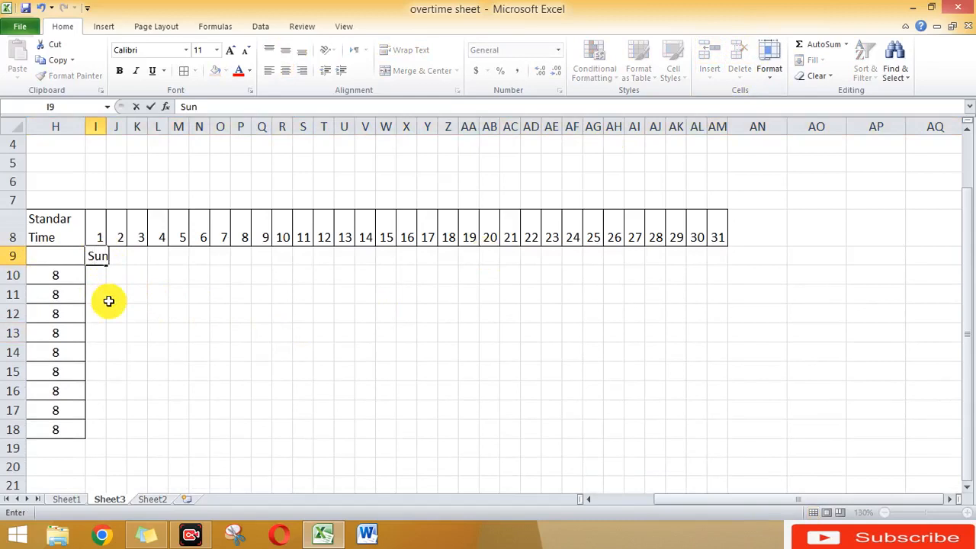
pyautogui.hotkey('ctrl', 'Return')
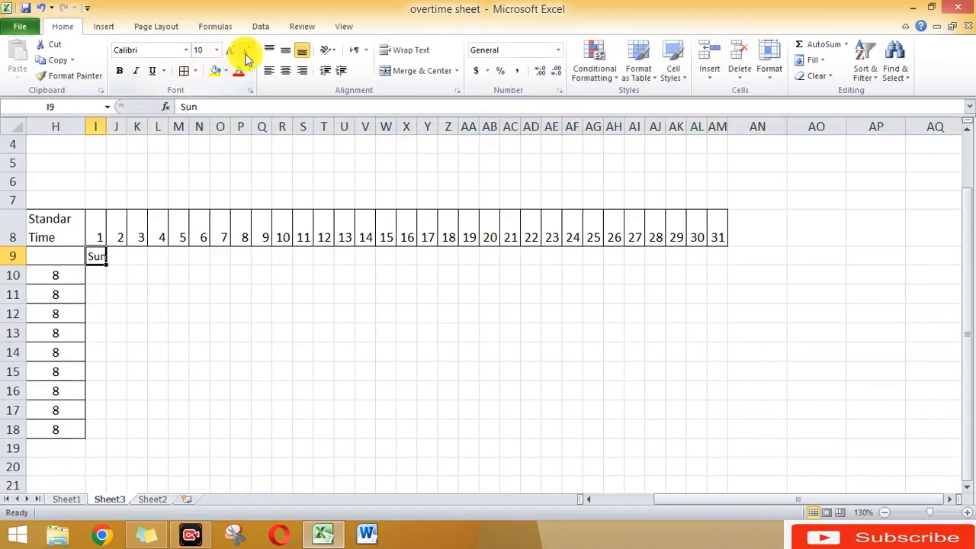
pyautogui.moveTo(105, 264); pyautogui.dragTo(721, 259)
pyautogui.click(525, 317)
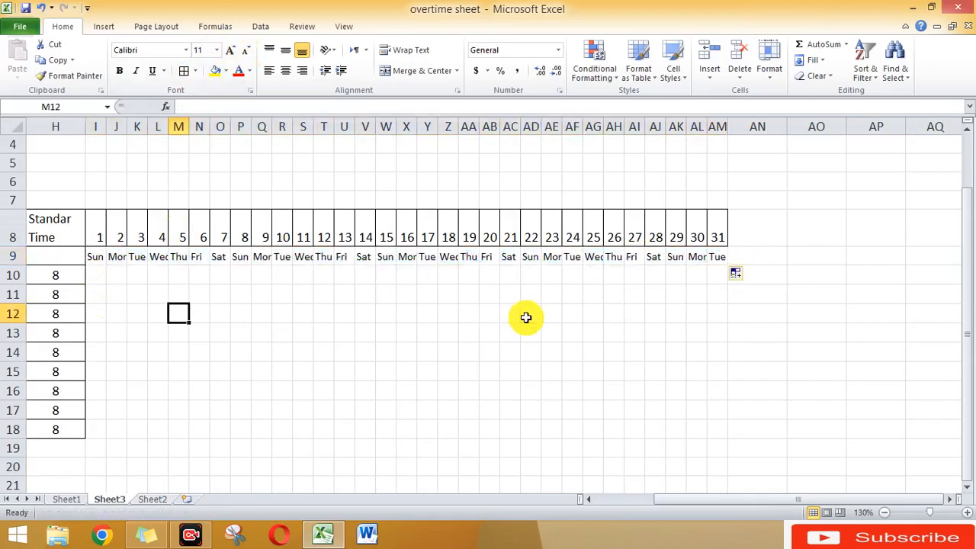
# - Apply all borders to the whole day grid from I8 to AM18
pyautogui.click(99, 229)
pyautogui.hotkey('shift', 'Right')
pyautogui.hotkey('shift', 'Right')
pyautogui.hotkey('shift', 'Right')
pyautogui.hotkey('shift', 'Right')
pyautogui.hotkey('shift', 'Right')
pyautogui.hotkey('shift', 'Right')
pyautogui.hotkey('shift', 'Right')
pyautogui.hotkey('shift', 'Right')
pyautogui.hotkey('shift', 'Right')
pyautogui.hotkey('shift', 'Right')
pyautogui.hotkey('shift', 'Right')
pyautogui.hotkey('shift', 'Right')
pyautogui.hotkey('shift', 'Right')
pyautogui.hotkey('shift', 'Right')
pyautogui.hotkey('shift', 'Right')
pyautogui.hotkey('shift', 'Right')
pyautogui.hotkey('shift', 'Right')
pyautogui.hotkey('shift', 'Right')
pyautogui.hotkey('shift', 'Right')
pyautogui.hotkey('shift', 'Right')
pyautogui.hotkey('shift', 'Right')
pyautogui.hotkey('shift', 'Right')
pyautogui.hotkey('shift', 'Right')
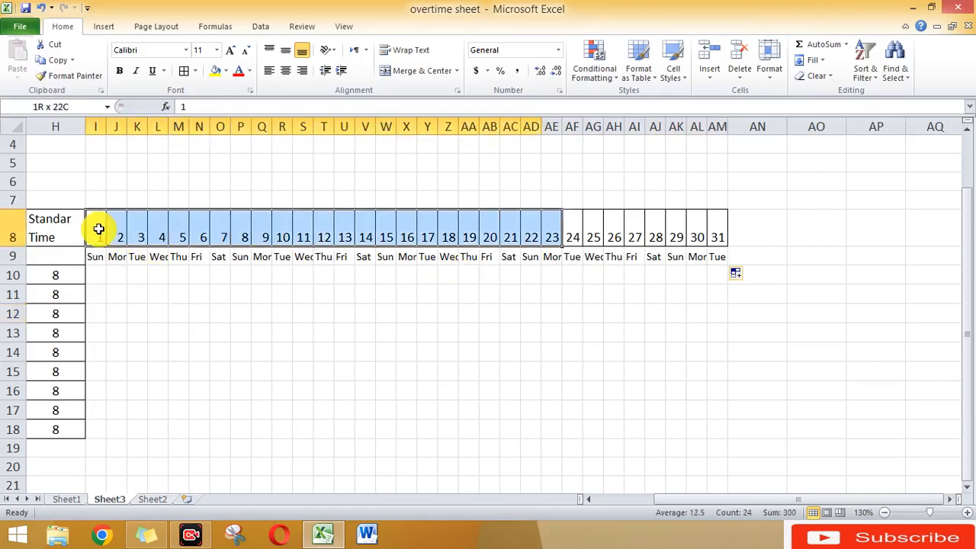
pyautogui.hotkey('shift', 'Down')
pyautogui.hotkey('shift', 'Down')
pyautogui.hotkey('shift', 'Down')
pyautogui.hotkey('shift', 'Down')
pyautogui.hotkey('shift', 'Down')
pyautogui.hotkey('shift', 'Down')
pyautogui.hotkey('shift', 'Down')
pyautogui.hotkey('shift', 'Down')
pyautogui.hotkey('shift', 'Down')
pyautogui.hotkey('shift', 'Down')
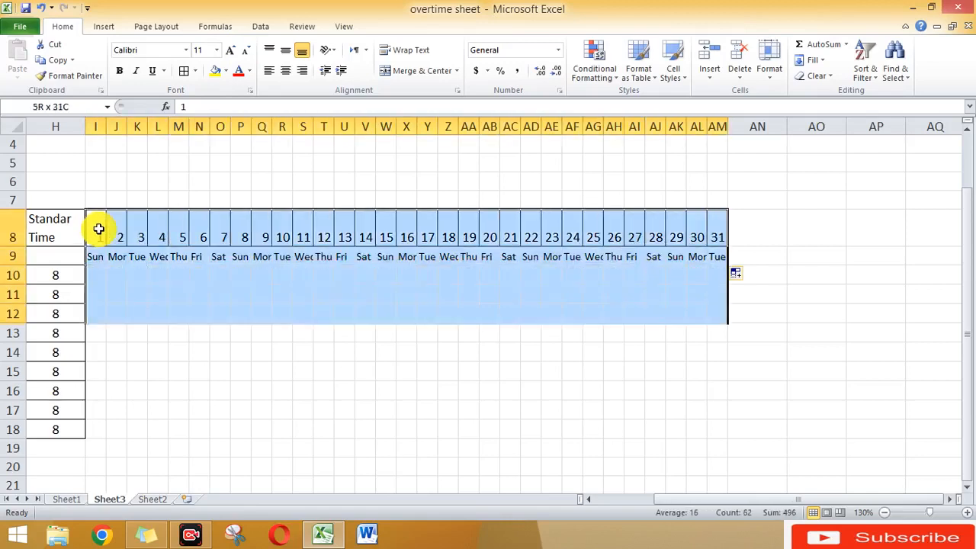
pyautogui.click(182, 71)
pyautogui.click(345, 344)
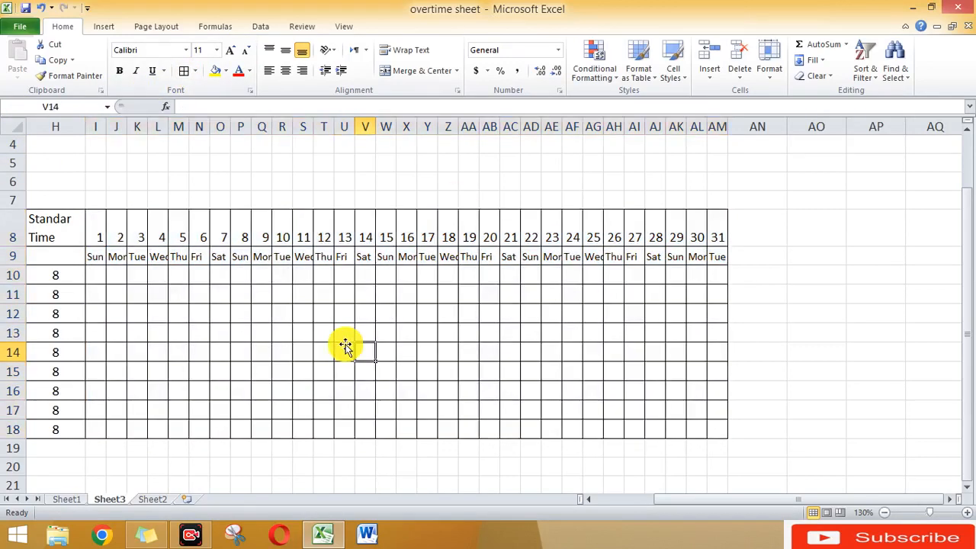
# - Enter the heading "Total Over time" in AN8, beside the day 31 column
pyautogui.press('Right')
pyautogui.press('Right')
pyautogui.press('Right')
pyautogui.press('Right')
pyautogui.press('Right')
pyautogui.press('Right')
pyautogui.press('Right')
pyautogui.press('Right')
pyautogui.press('Right')
pyautogui.press('Right')
pyautogui.press('Right')
pyautogui.press('Right')
pyautogui.press('Right')
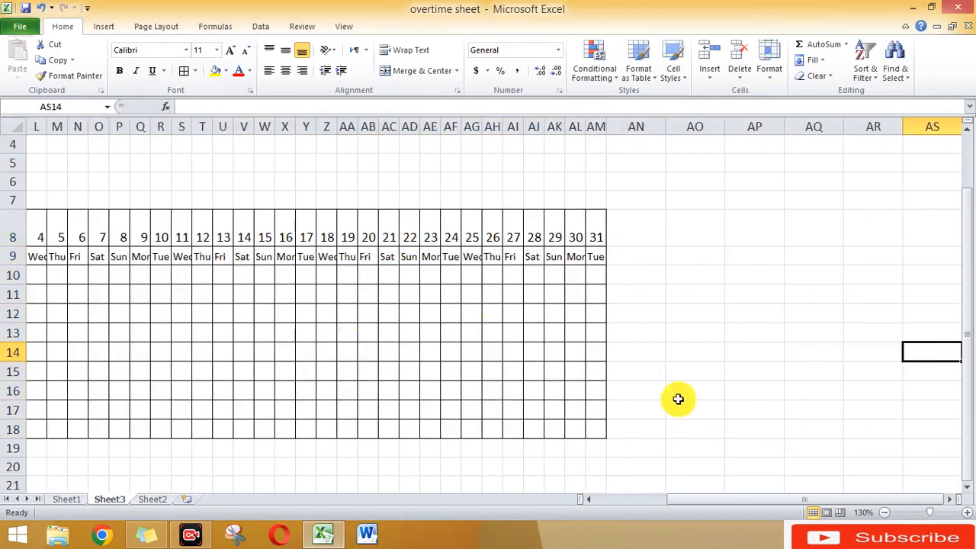
pyautogui.click(639, 248)
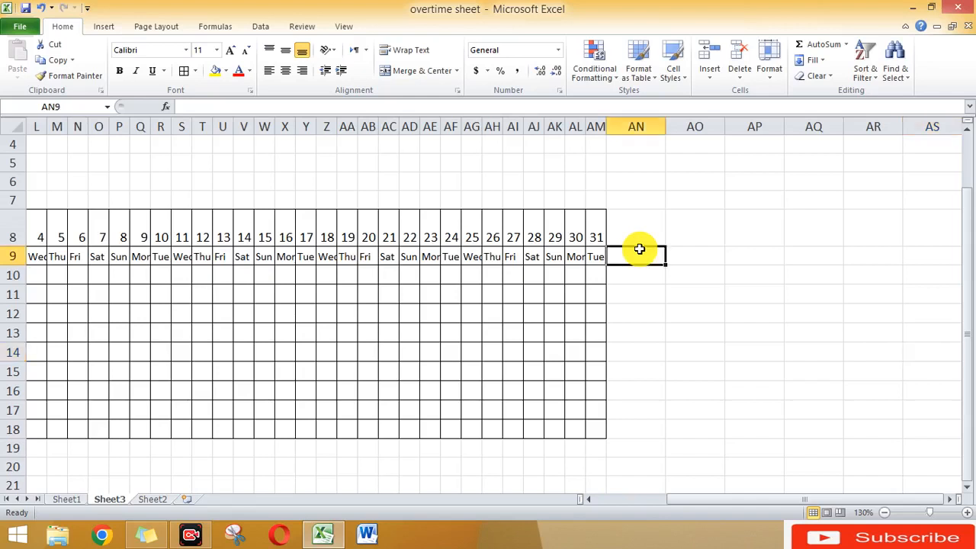
pyautogui.press('Up')
pyautogui.write('Total Over time')
pyautogui.press('Return')
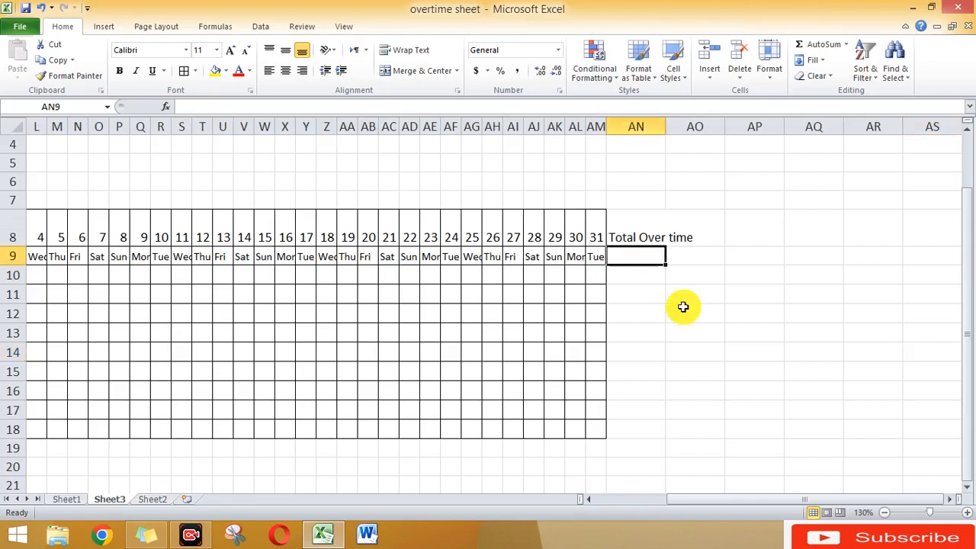
# - Merge and centre the Total Over time heading across AN8:AN9, with wrapped text and middle vertical alignment
pyautogui.moveTo(629, 231); pyautogui.dragTo(631, 253)
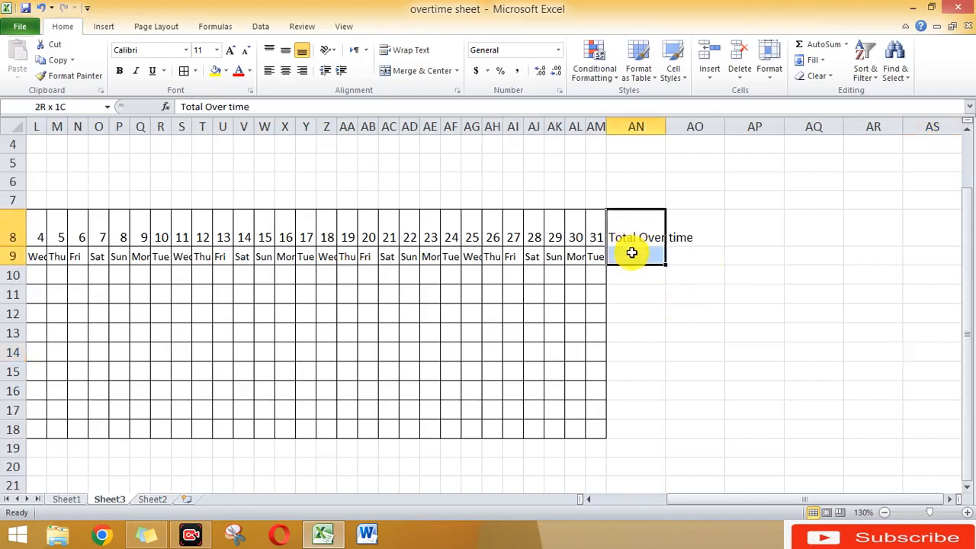
pyautogui.click(402, 72)
pyautogui.click(635, 309)
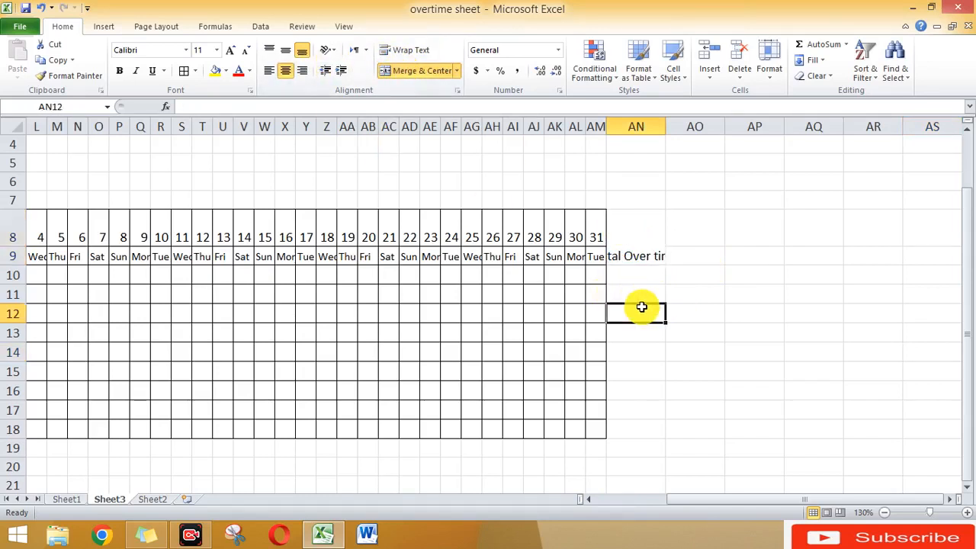
pyautogui.click(637, 256)
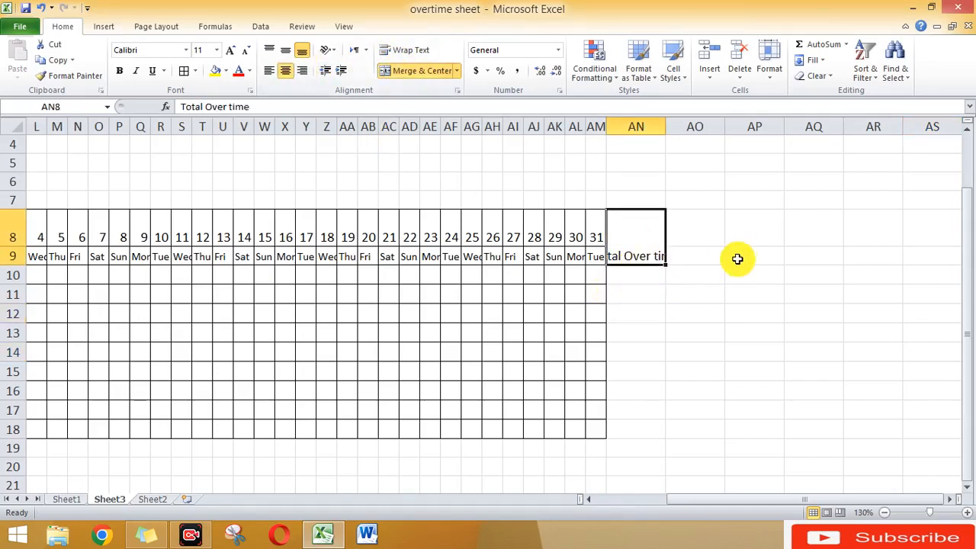
pyautogui.click(406, 49)
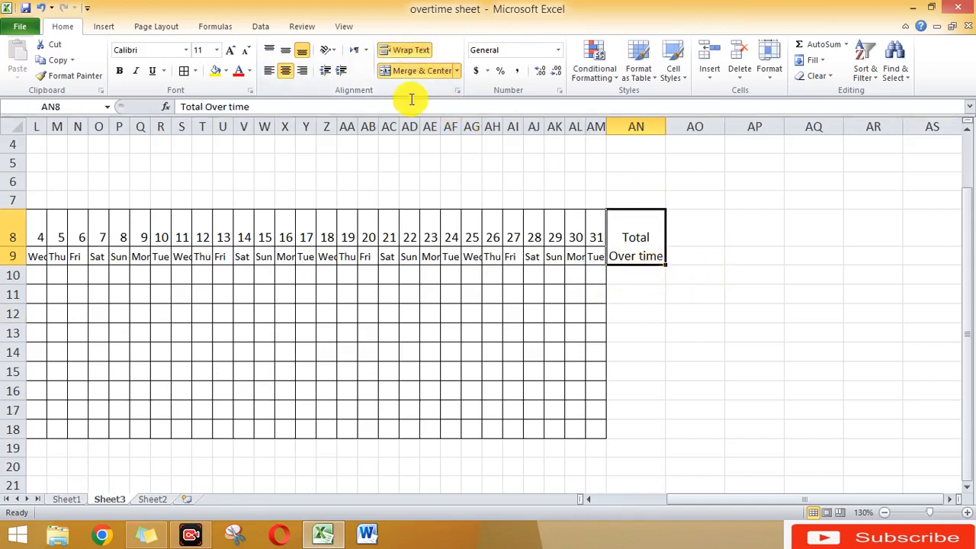
pyautogui.click(288, 55)
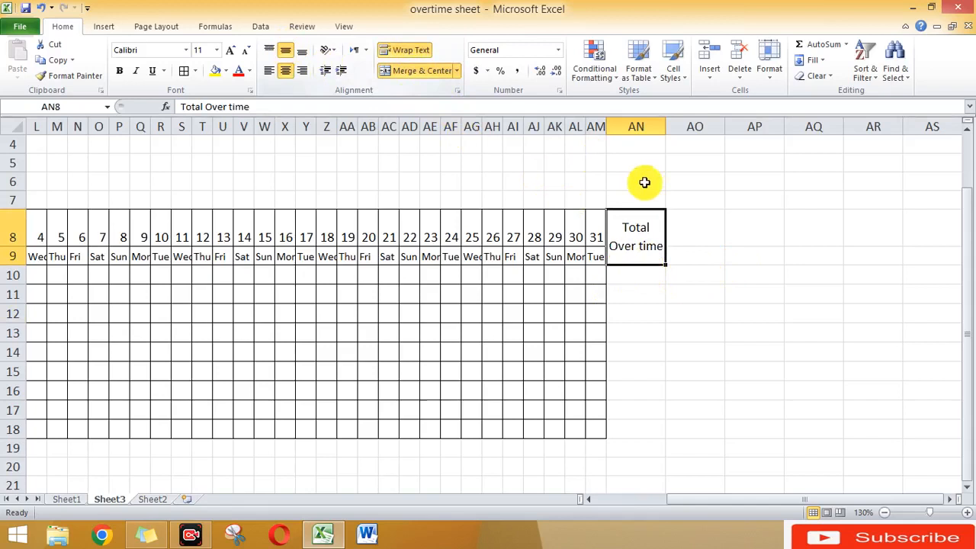
# - Enter the heading "Extra Hours Earning" in AO8, then merge, centre and wrap it across AO8:AO9
pyautogui.click(679, 236)
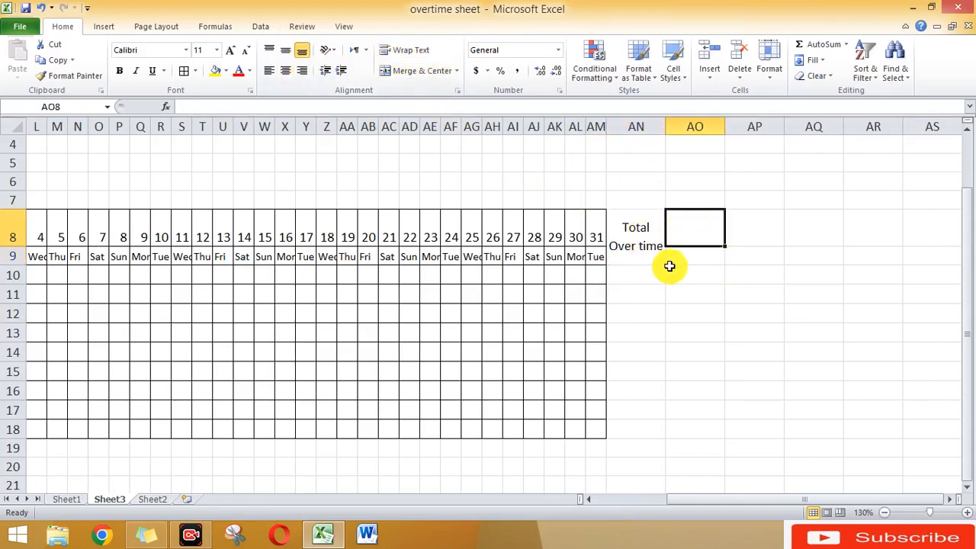
pyautogui.write('Extra Hours Earning')
pyautogui.press('Return')
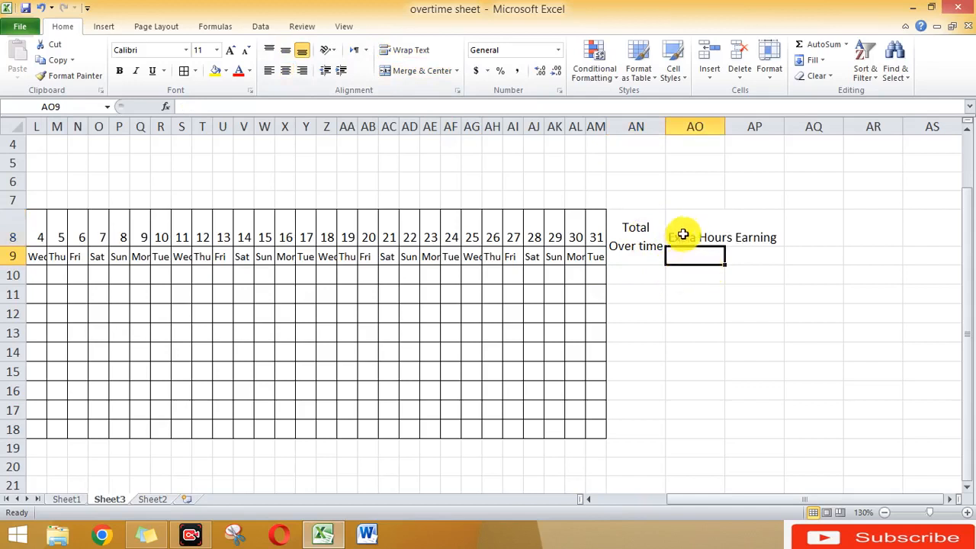
pyautogui.moveTo(682, 235); pyautogui.dragTo(688, 253)
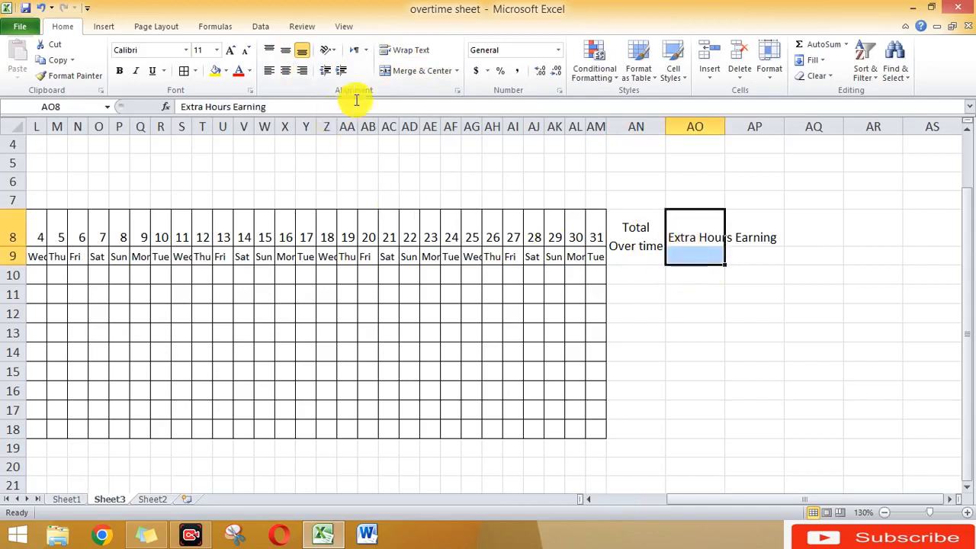
pyautogui.click(404, 74)
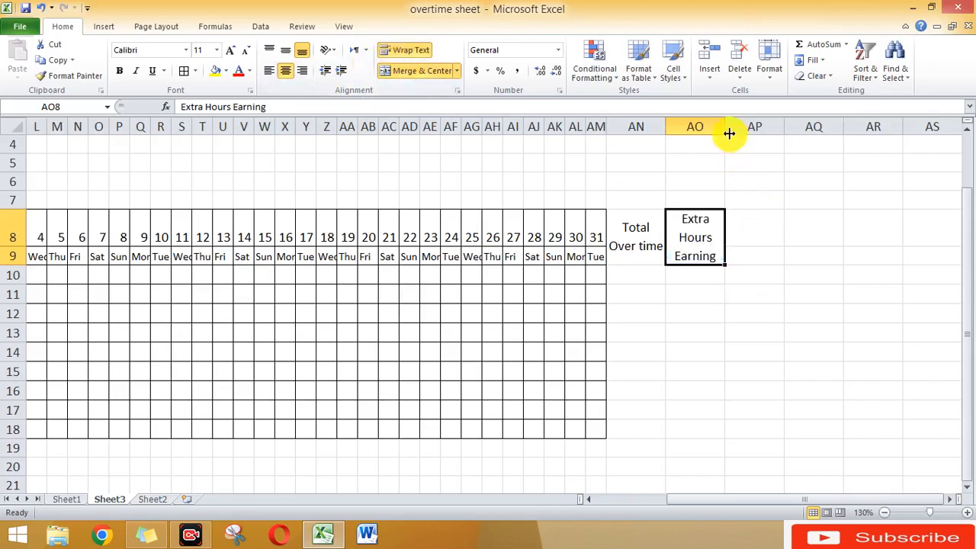
# - Widen column AO slightly and middle-align the Total Over time and Extra Hours Earning headings vertically
pyautogui.moveTo(726, 123); pyautogui.dragTo(739, 125)
pyautogui.moveTo(625, 230); pyautogui.dragTo(687, 233)
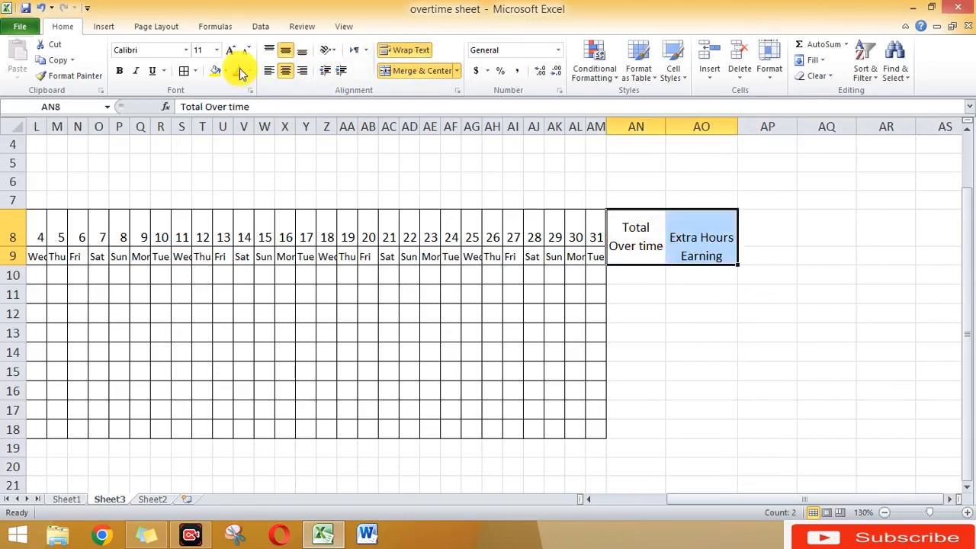
pyautogui.click(302, 49)
pyautogui.click(285, 50)
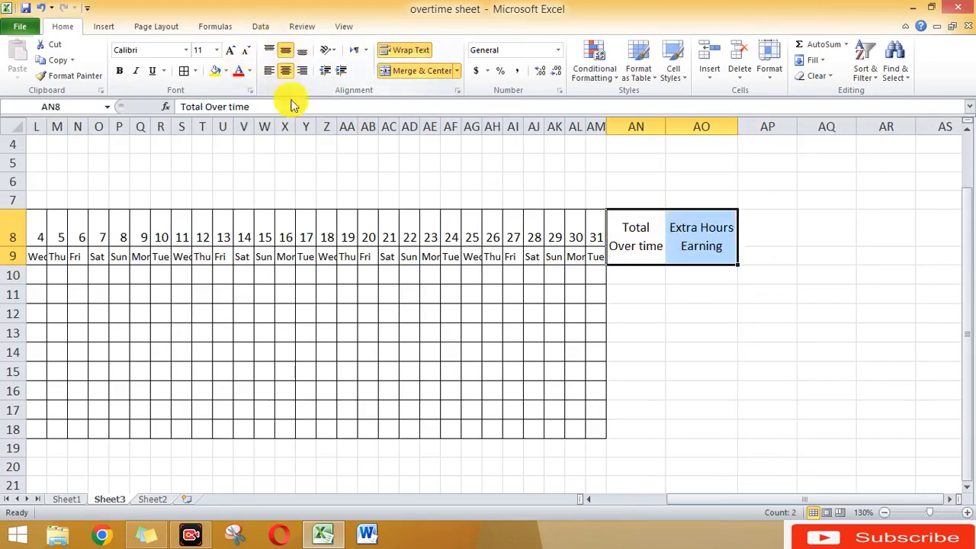
# - Apply all borders to the two overtime columns from AN8 to AO18
pyautogui.hotkey('shift', 'Down')
pyautogui.hotkey('shift', 'Down')
pyautogui.hotkey('shift', 'Down')
pyautogui.hotkey('shift', 'Down')
pyautogui.hotkey('shift', 'Down')
pyautogui.hotkey('shift', 'Down')
pyautogui.hotkey('shift', 'Down')
pyautogui.hotkey('shift', 'Down')
pyautogui.hotkey('shift', 'Down')
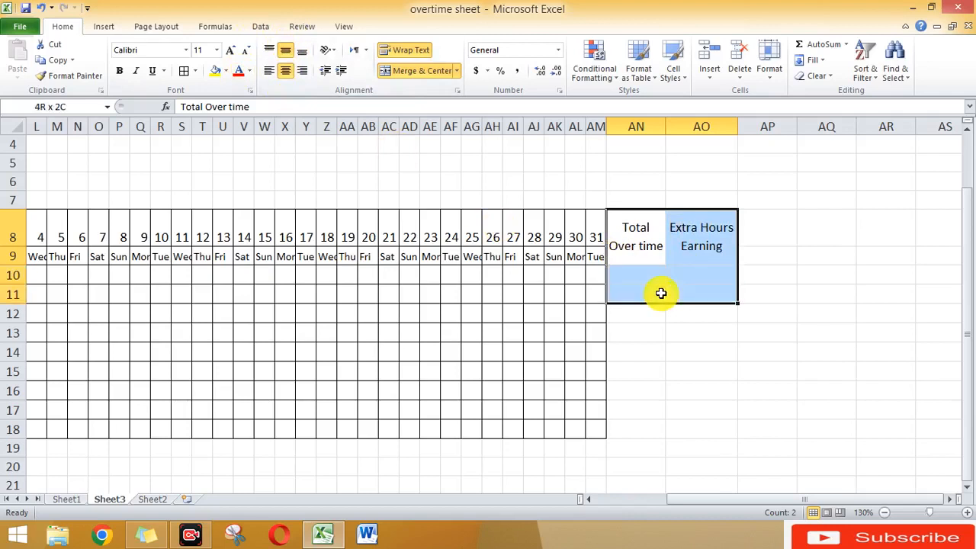
pyautogui.click(184, 73)
pyautogui.click(559, 263)
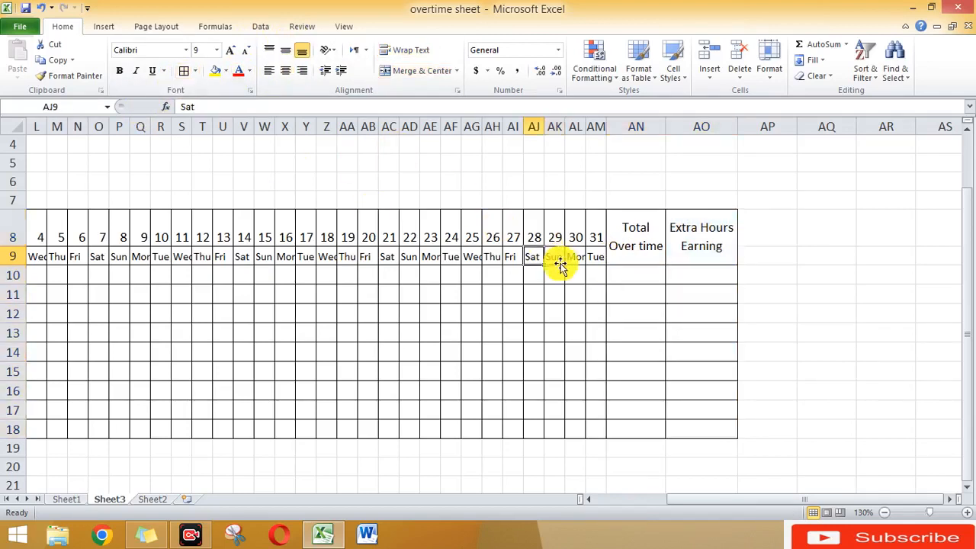
# - Merge and centre the Standar Time heading across H8:H9
pyautogui.press('Left')
pyautogui.press('Left')
pyautogui.press('Left')
pyautogui.press('Left')
pyautogui.press('Left')
pyautogui.press('Left')
pyautogui.press('Left')
pyautogui.press('Left')
pyautogui.press('Left')
pyautogui.press('Left')
pyautogui.press('Left')
pyautogui.press('Left')
pyautogui.press('Left')
pyautogui.press('Left')
pyautogui.press('Left')
pyautogui.press('Left')
pyautogui.press('Left')
pyautogui.press('Left')
pyautogui.press('Left')
pyautogui.press('Left')
pyautogui.press('Right')
pyautogui.press('Right')
pyautogui.press('Right')
pyautogui.press('Right')
pyautogui.press('Right')
pyautogui.press('Right')
pyautogui.press('Right')
pyautogui.press('Right')
pyautogui.press('Right')
pyautogui.press('Right')
pyautogui.press('Right')
pyautogui.press('Right')
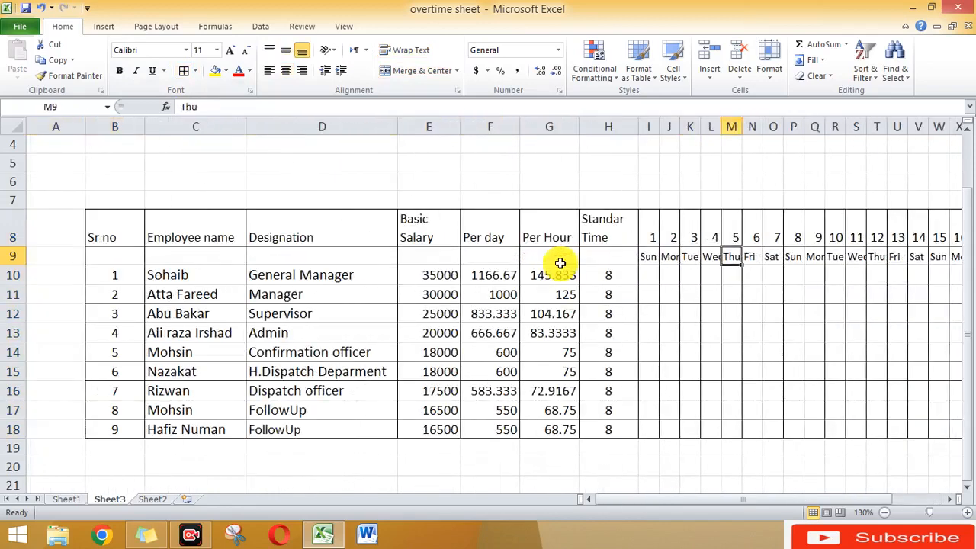
pyautogui.click(608, 241)
pyautogui.moveTo(608, 240); pyautogui.dragTo(609, 253)
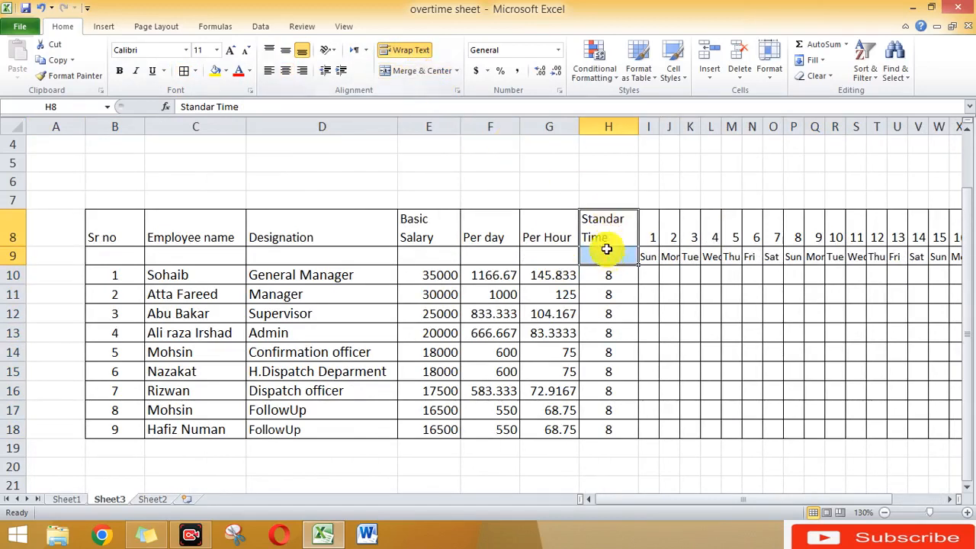
pyautogui.click(400, 70)
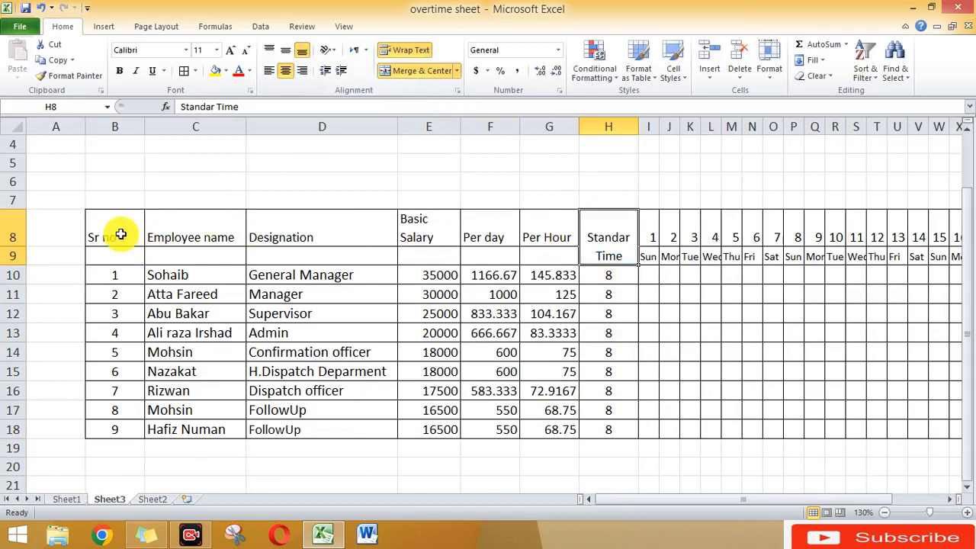
# - Merge and centre each heading from Sr no to Per Hour across rows 8 and 9, and middle-align B8:H9 vertically
pyautogui.moveTo(124, 234); pyautogui.dragTo(587, 259)
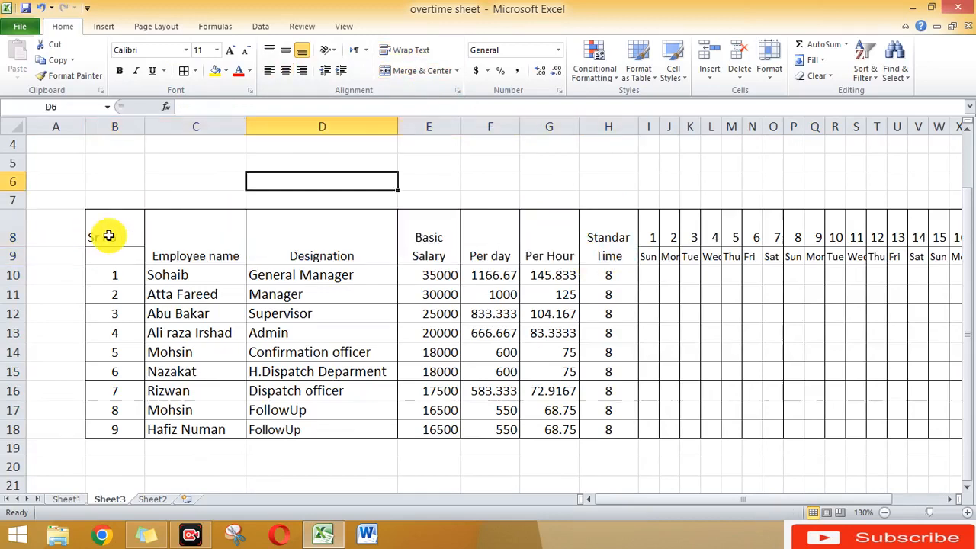
pyautogui.click(109, 236)
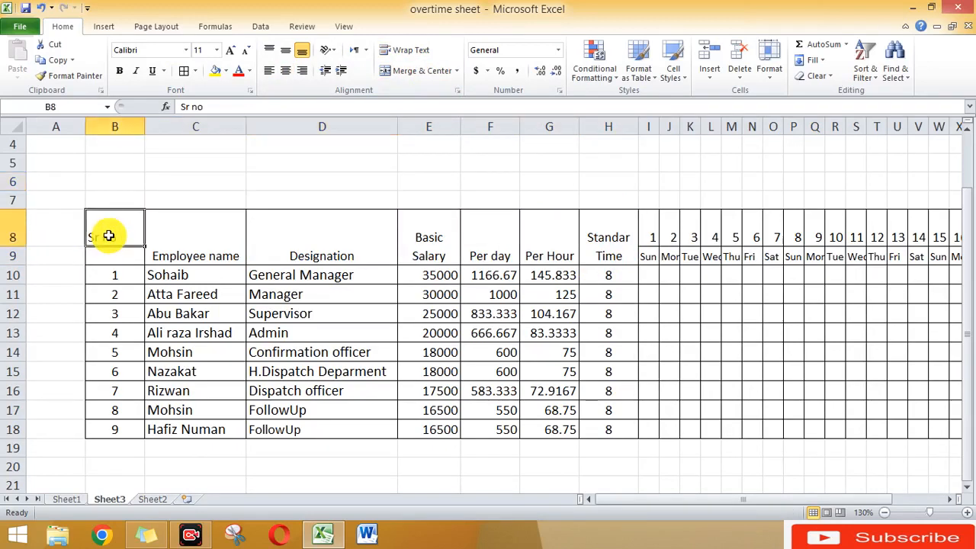
pyautogui.moveTo(109, 236); pyautogui.dragTo(114, 257)
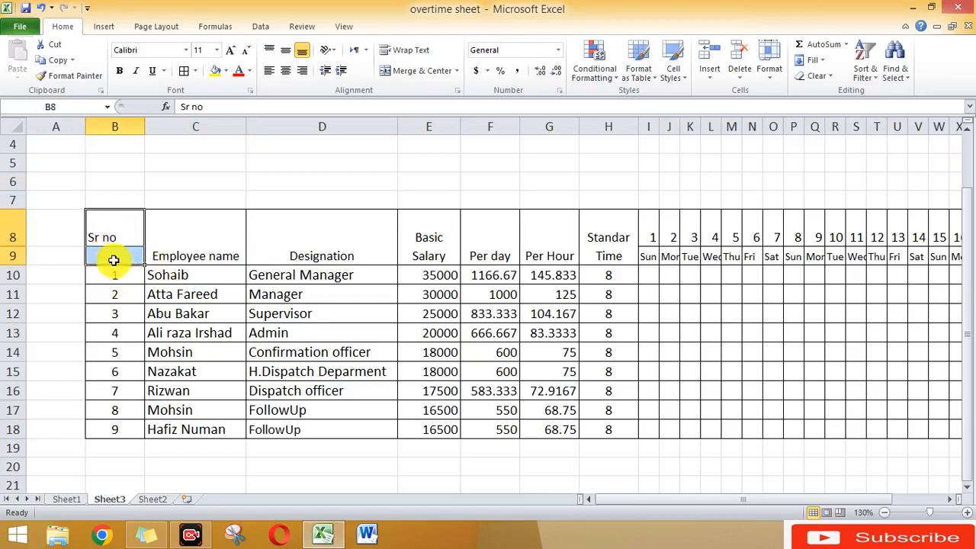
pyautogui.click(400, 71)
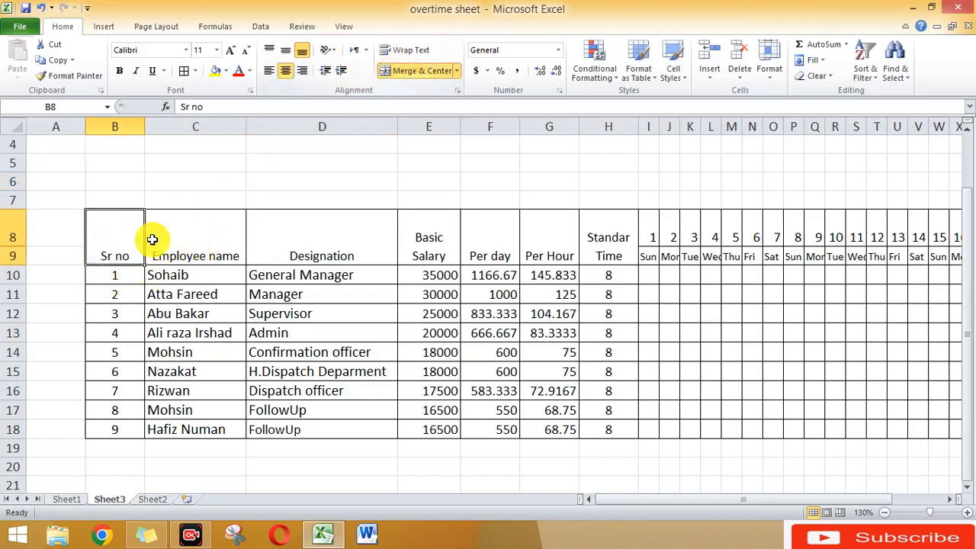
pyautogui.moveTo(117, 231); pyautogui.dragTo(595, 230)
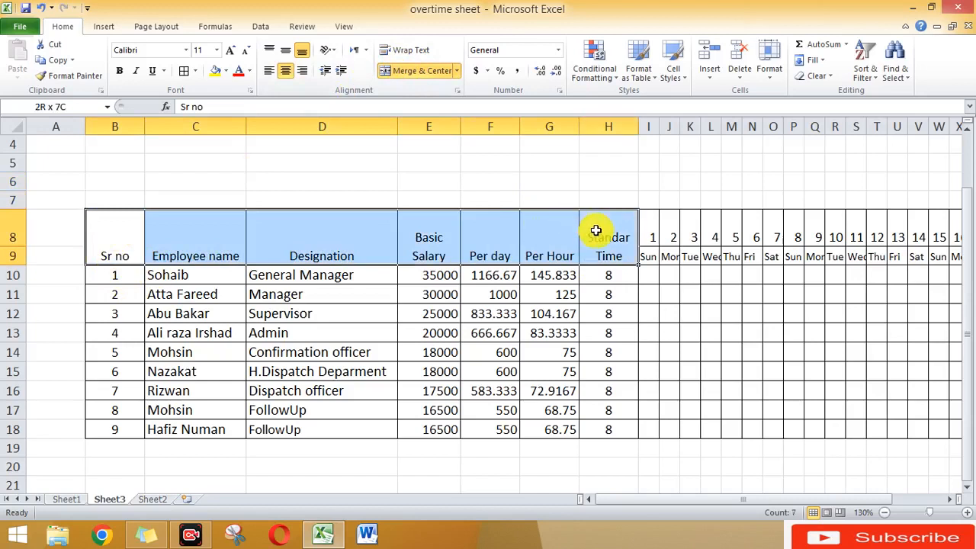
pyautogui.click(286, 51)
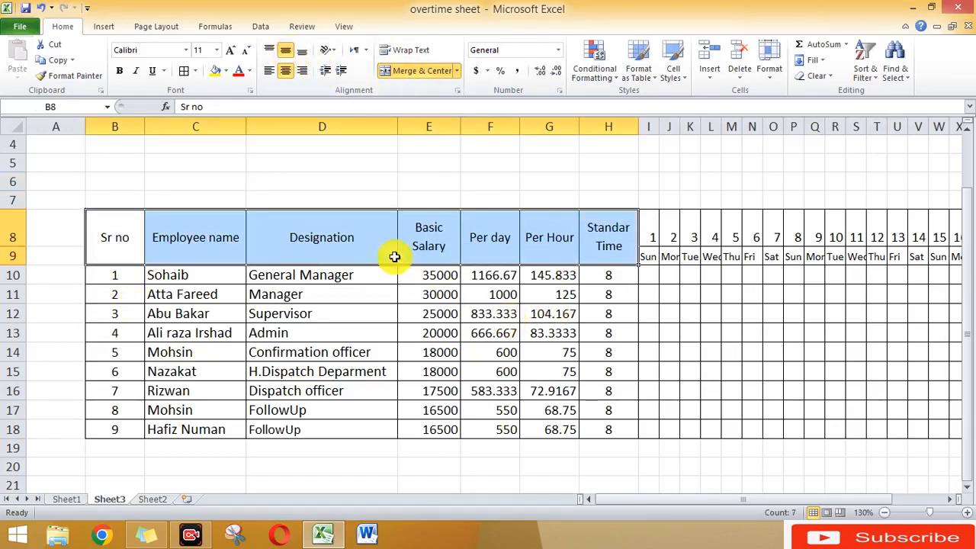
pyautogui.click(722, 281)
pyautogui.press('Right')
pyautogui.press('Right')
pyautogui.press('Right')
pyautogui.press('Right')
pyautogui.press('Right')
pyautogui.press('Right')
pyautogui.press('Right')
pyautogui.press('Right')
pyautogui.press('Right')
pyautogui.press('Right')
pyautogui.press('Right')
pyautogui.press('Right')
pyautogui.press('Right')
pyautogui.press('Right')
pyautogui.press('Right')
pyautogui.press('Right')
pyautogui.press('Right')
pyautogui.press('Right')
pyautogui.press('Right')
pyautogui.press('Right')
pyautogui.press('Right')
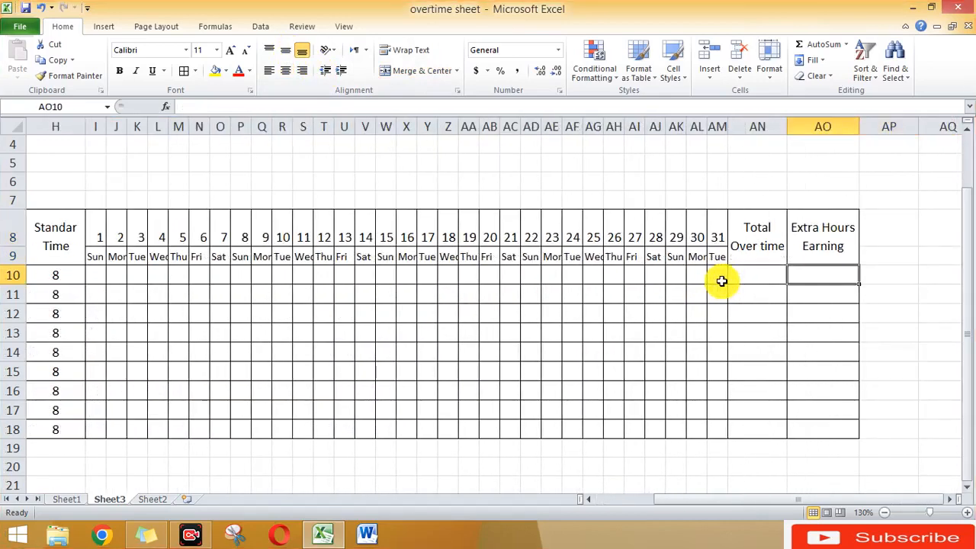
pyautogui.press('Left')
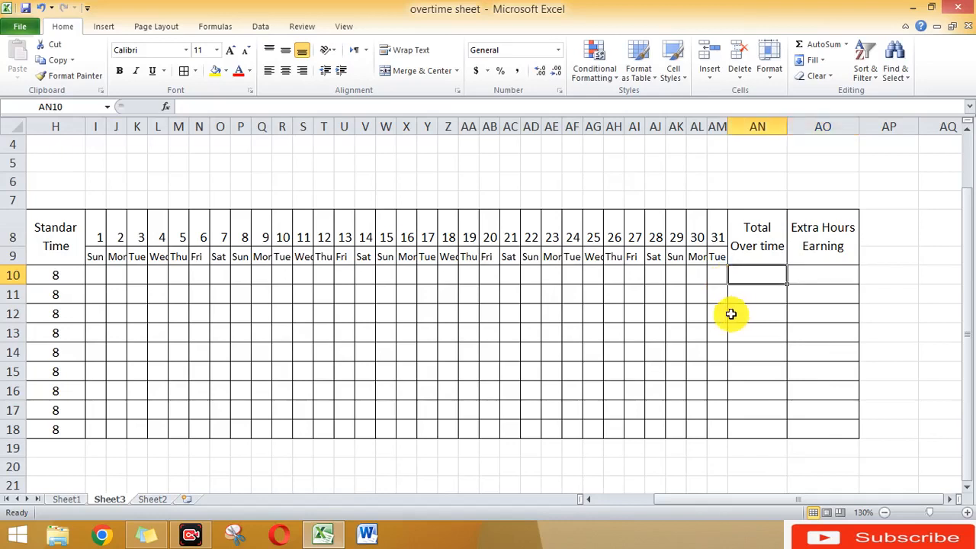
pyautogui.write('=sum')
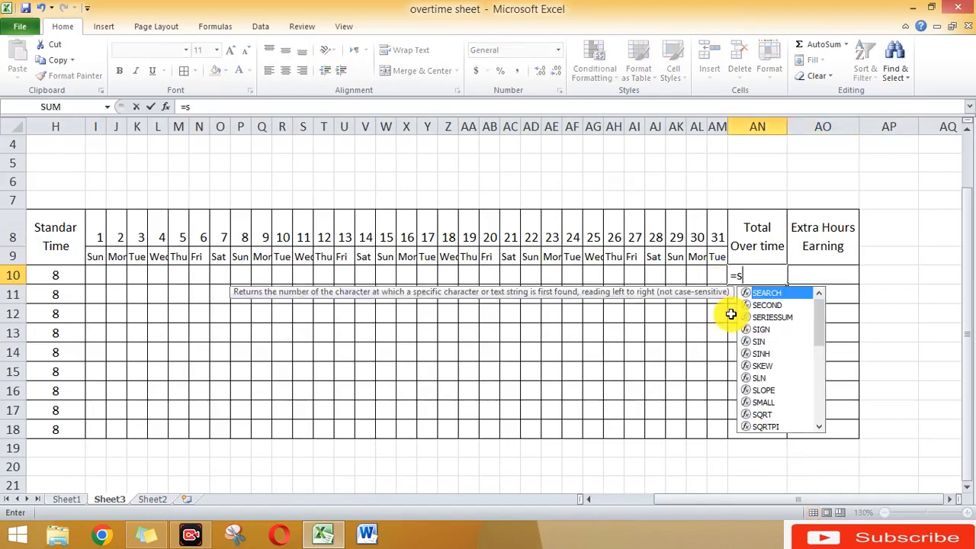
pyautogui.press('BackSpace')
pyautogui.press('BackSpace')
pyautogui.press('BackSpace')
pyautogui.press('BackSpace')
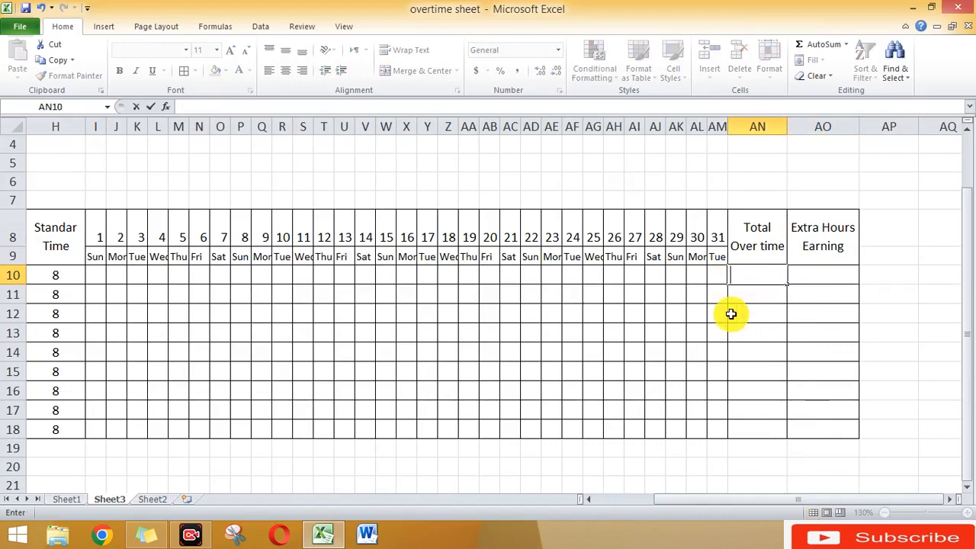
pyautogui.press('Escape')
# - Enter the formula =SUM(I10:AM10) in AN10 to total the first employee's overtime hours across all 31 days
pyautogui.scroll(2, 399, 443)
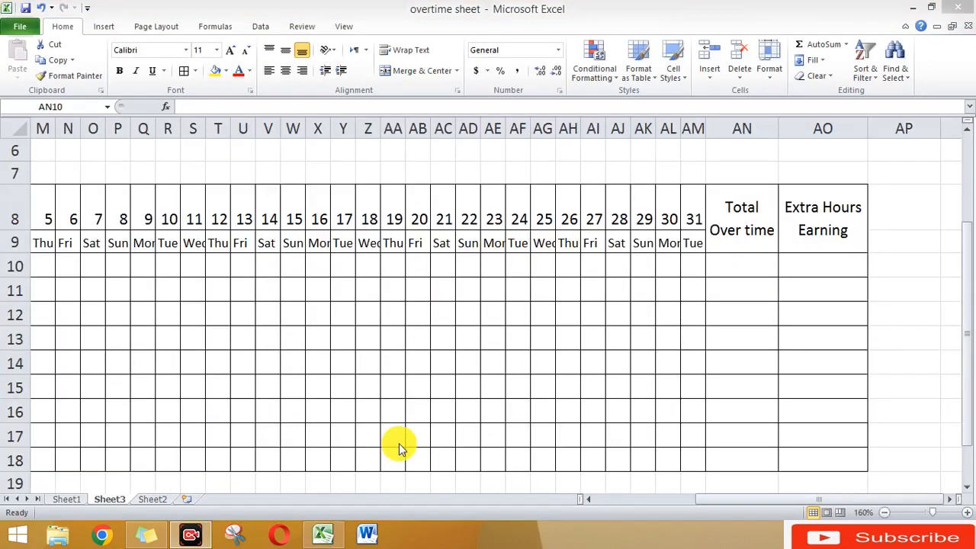
pyautogui.click(741, 267)
pyautogui.write('=sum')
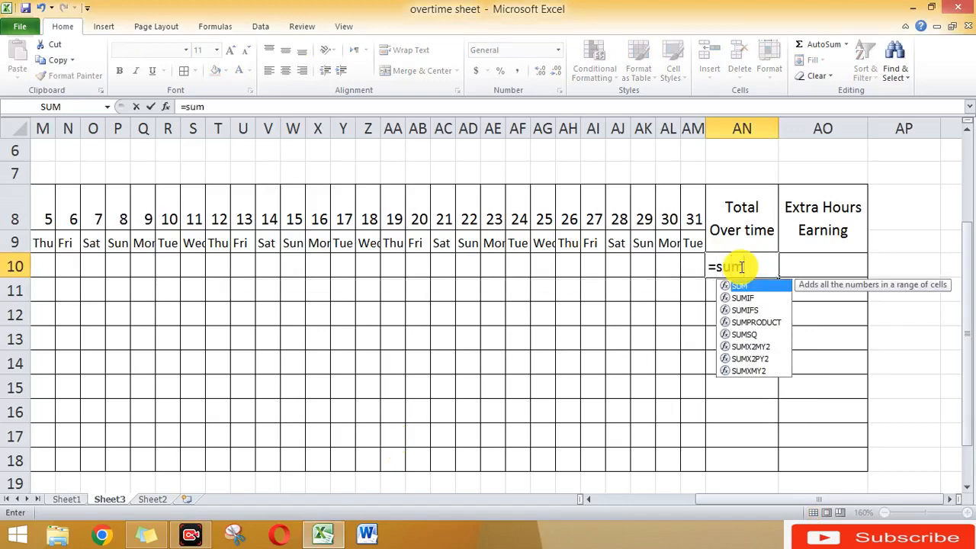
pyautogui.press('Tab')
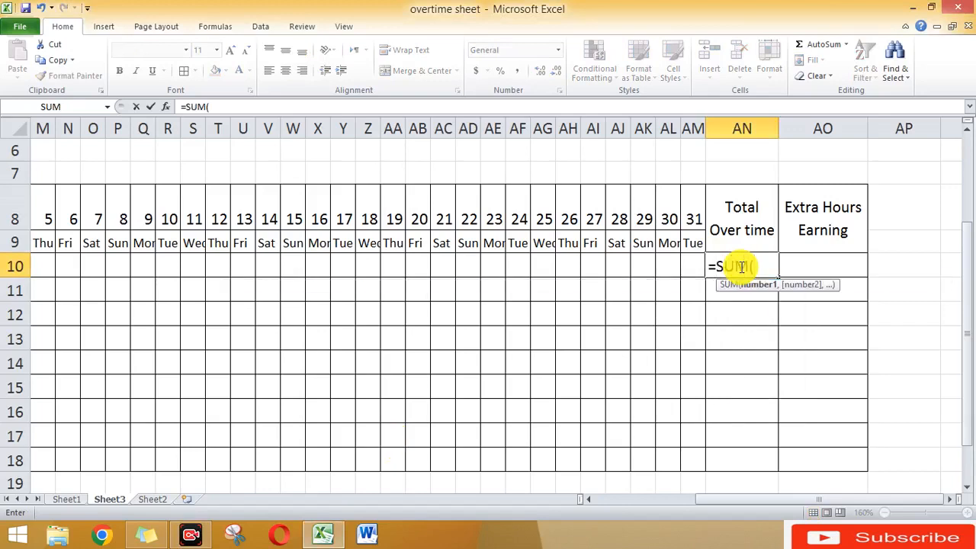
pyautogui.click(235, 266)
pyautogui.press('Left')
pyautogui.press('Left')
pyautogui.press('Left')
pyautogui.press('Left')
pyautogui.press('Left')
pyautogui.press('Left')
pyautogui.press('Left')
pyautogui.press('Left')
pyautogui.press('Left')
pyautogui.press('Left')
pyautogui.press('Left')
pyautogui.press('Left')
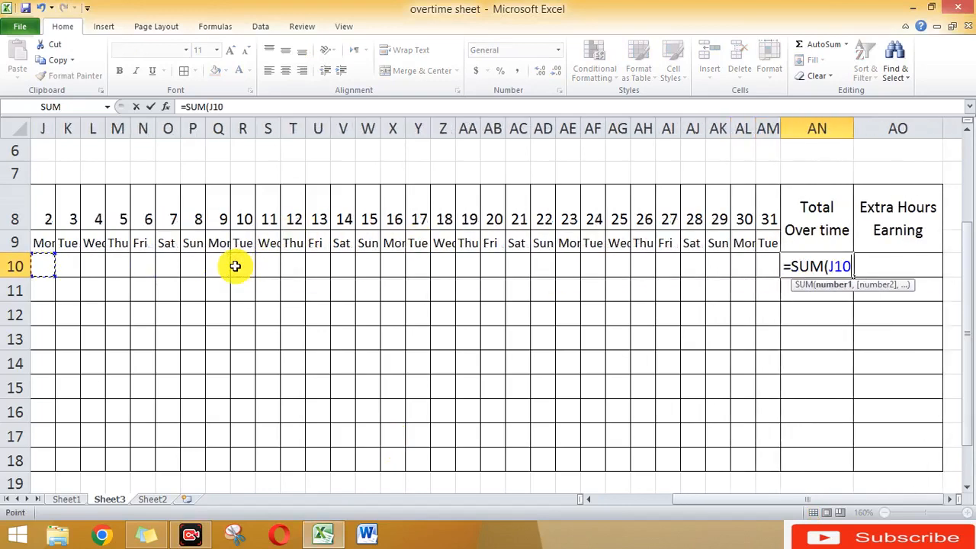
pyautogui.hotkey('shift', 'Right')
pyautogui.hotkey('shift', 'Right')
pyautogui.hotkey('shift', 'Right')
pyautogui.hotkey('shift', 'Right')
pyautogui.hotkey('shift', 'Right')
pyautogui.hotkey('shift', 'Right')
pyautogui.hotkey('shift', 'Right')
pyautogui.hotkey('shift', 'Right')
pyautogui.hotkey('shift', 'Right')
pyautogui.hotkey('shift', 'Right')
pyautogui.hotkey('shift', 'Right')
pyautogui.hotkey('shift', 'Right')
pyautogui.hotkey('shift', 'Right')
pyautogui.hotkey('shift', 'Right')
pyautogui.hotkey('shift', 'Right')
pyautogui.hotkey('shift', 'Right')
pyautogui.hotkey('shift', 'Right')
pyautogui.hotkey('shift', 'Right')
pyautogui.hotkey('shift', 'Right')
pyautogui.hotkey('shift', 'Right')
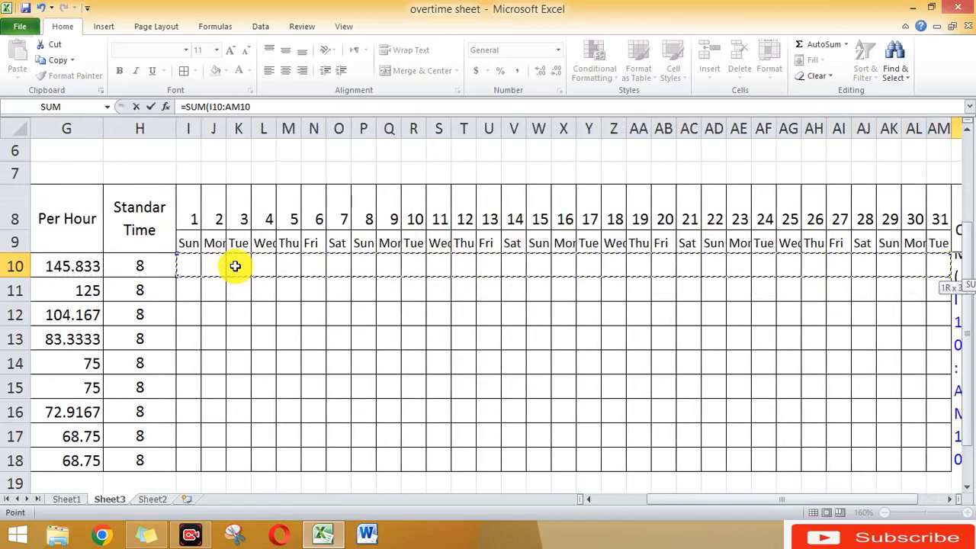
pyautogui.hotkey('shift', 'Right')
pyautogui.write(')')
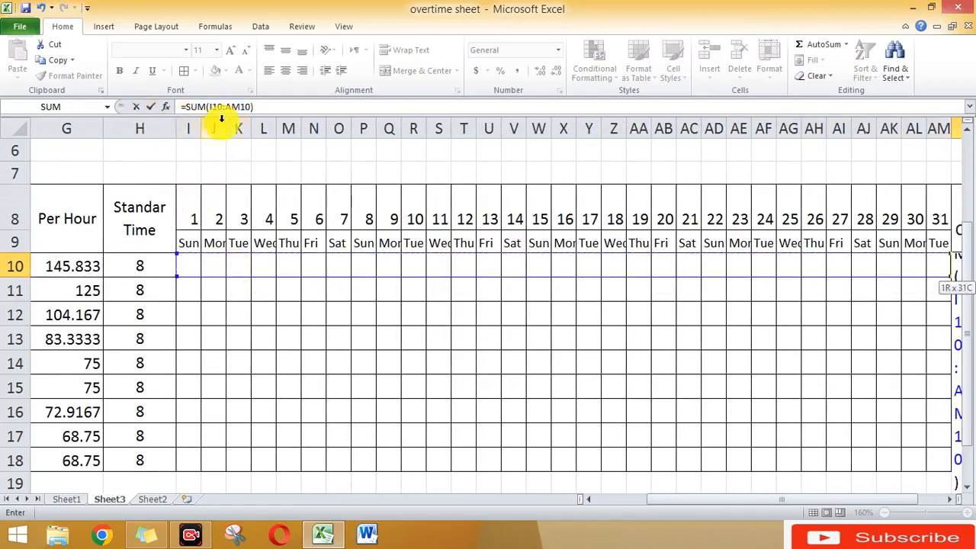
pyautogui.press('Return')
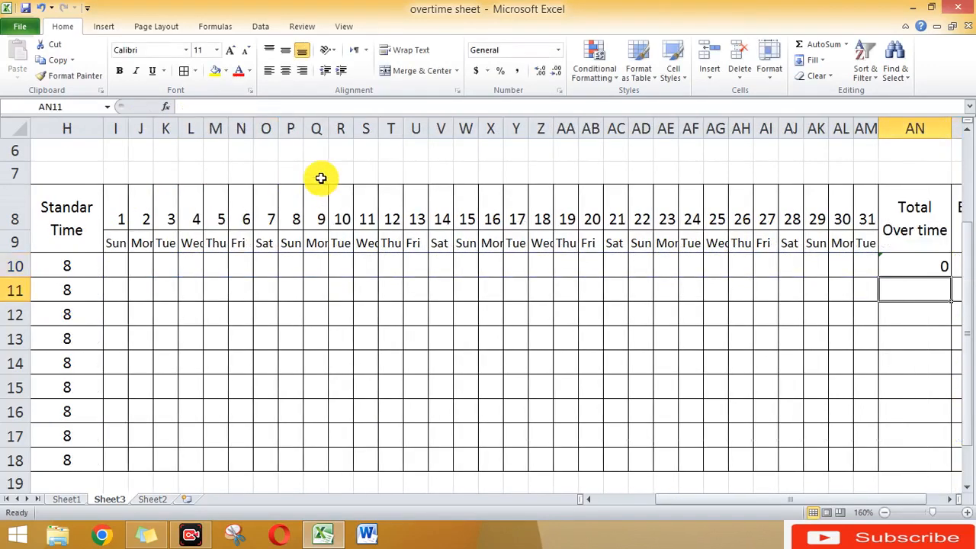
# - Ignore the adjacent-cells error flagged on the Total Over time formula in AN10
pyautogui.press('Right')
pyautogui.press('Right')
pyautogui.press('Right')
pyautogui.press('Right')
pyautogui.press('Left')
pyautogui.press('Left')
pyautogui.press('Up')
pyautogui.press('Left')
pyautogui.press('Left')
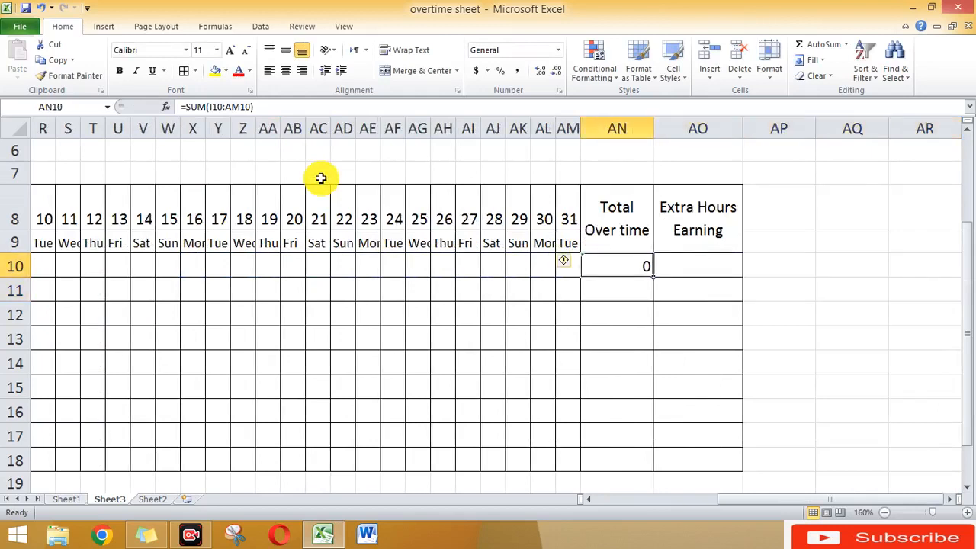
pyautogui.press('Right')
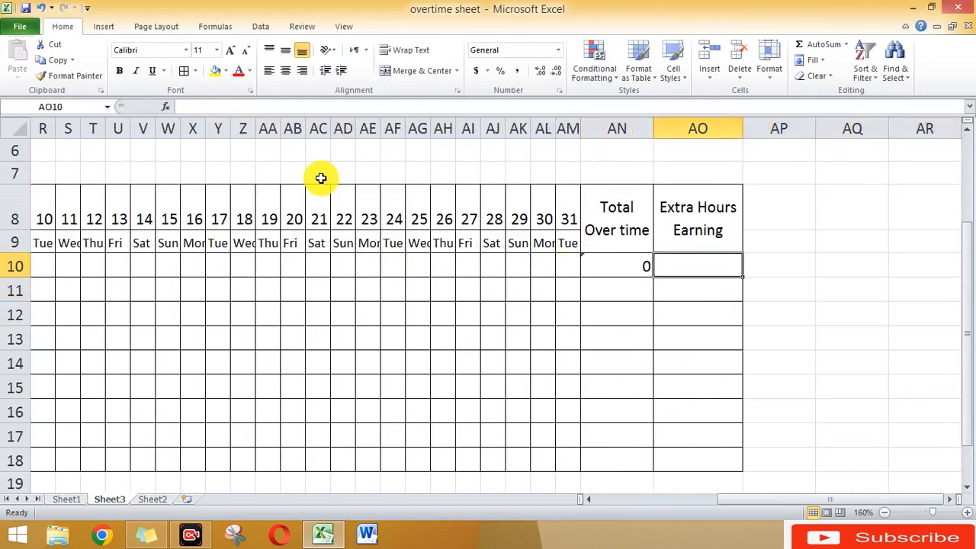
pyautogui.click(618, 263)
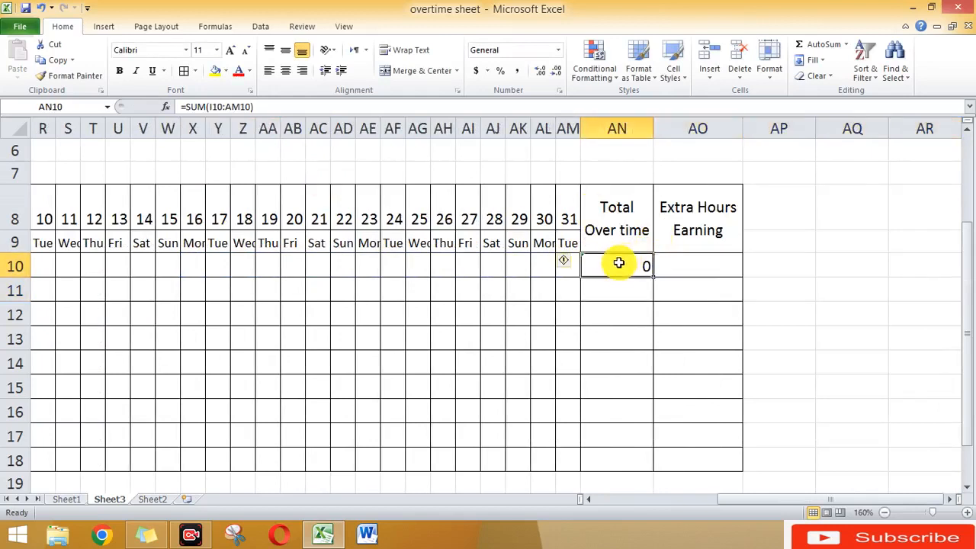
pyautogui.click(572, 261)
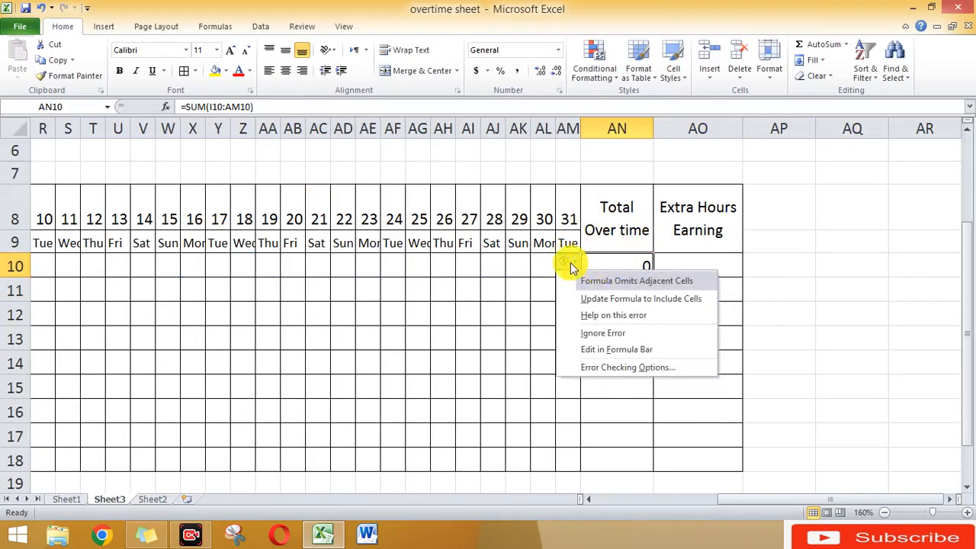
pyautogui.click(617, 333)
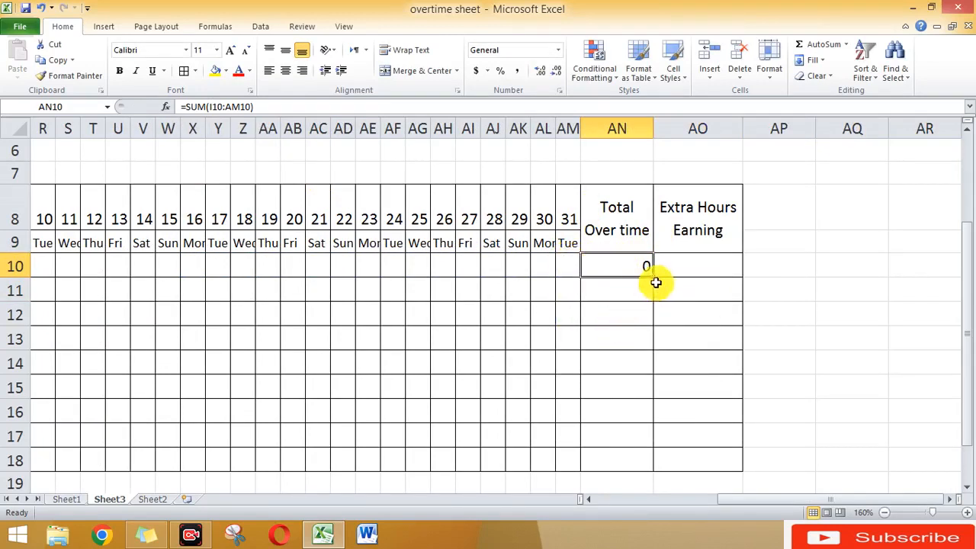
# - Fill the Total Over time formula from AN10 down to AN18
pyautogui.moveTo(652, 277); pyautogui.dragTo(643, 425)
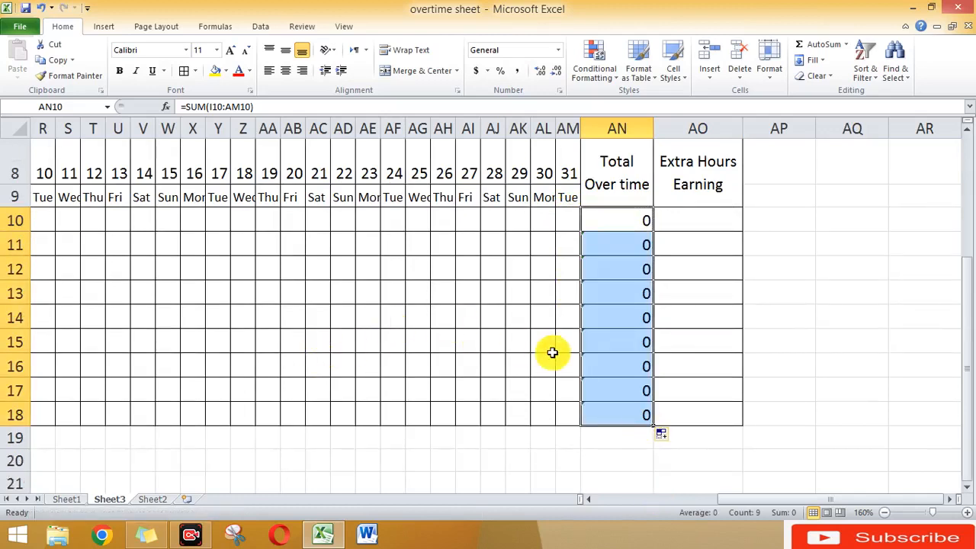
pyautogui.click(663, 439)
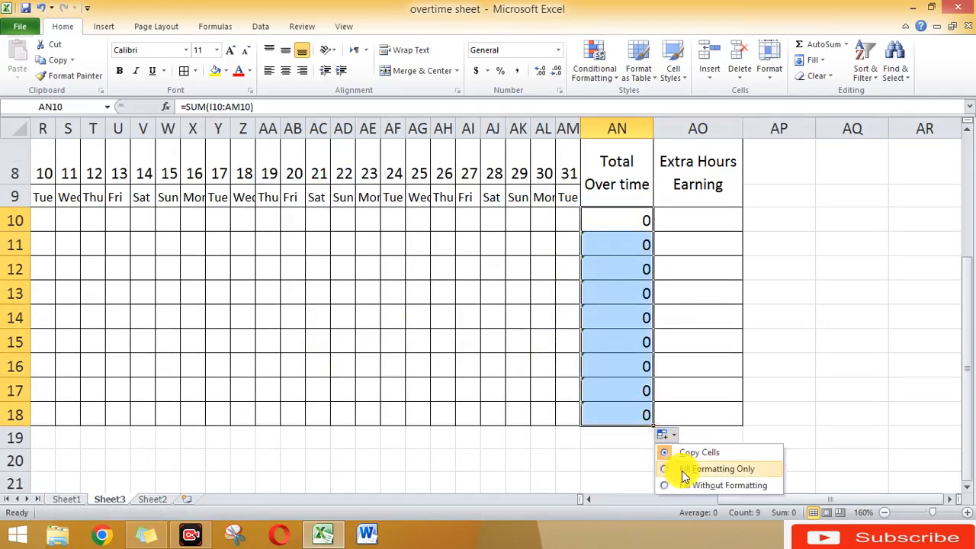
pyautogui.click(695, 294)
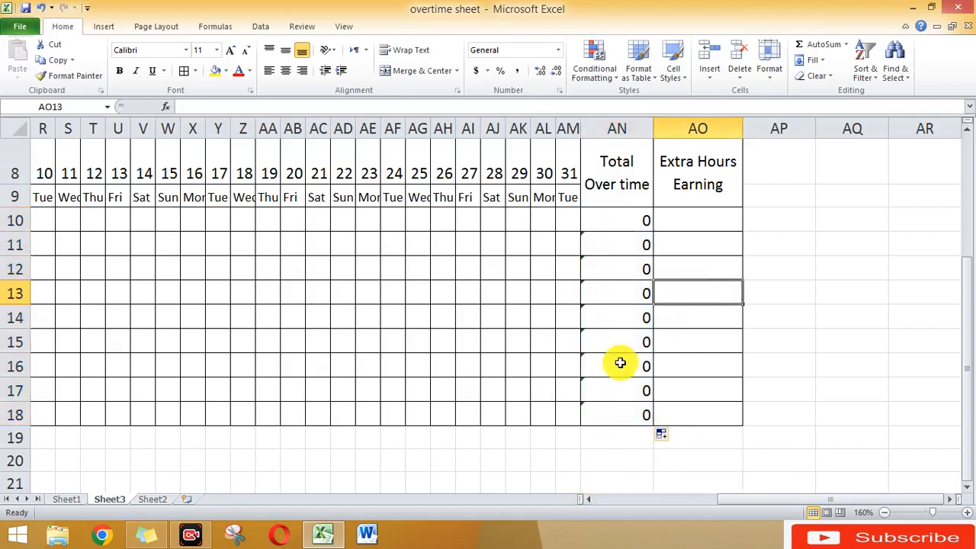
# - Enter the formula =AN10*G10 in AO10 to multiply total overtime by the per-hour rate
pyautogui.press('Up')
pyautogui.press('Up')
pyautogui.press('Up')
pyautogui.write('=')
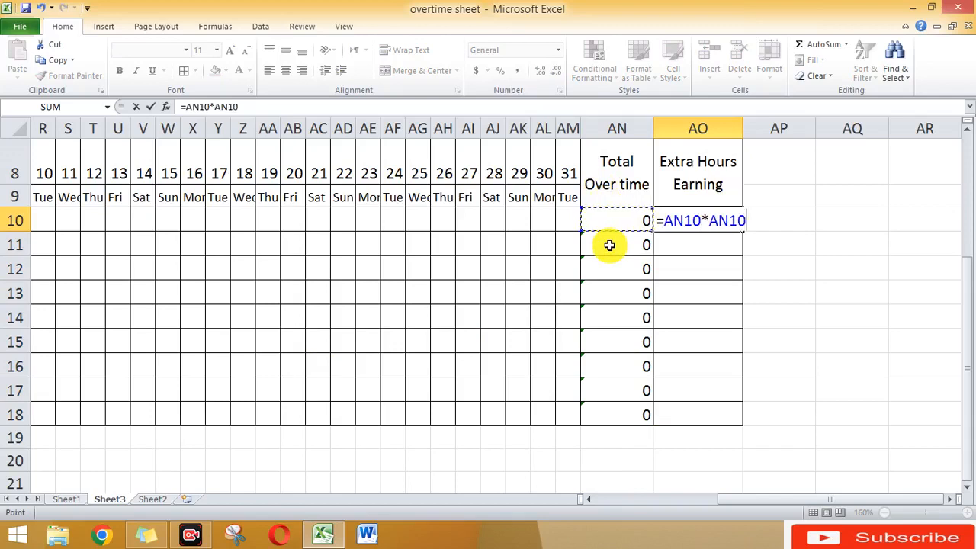
pyautogui.press('Left')
pyautogui.press('Left')
pyautogui.press('Left')
pyautogui.press('Left')
pyautogui.press('Left')
pyautogui.press('Left')
pyautogui.press('Left')
pyautogui.press('Left')
pyautogui.press('Left')
pyautogui.press('Left')
pyautogui.press('Left')
pyautogui.press('Left')
pyautogui.press('Left')
pyautogui.press('Left')
pyautogui.press('Left')
pyautogui.press('Left')
pyautogui.press('Left')
pyautogui.press('Left')
pyautogui.press('Left')
pyautogui.press('Left')
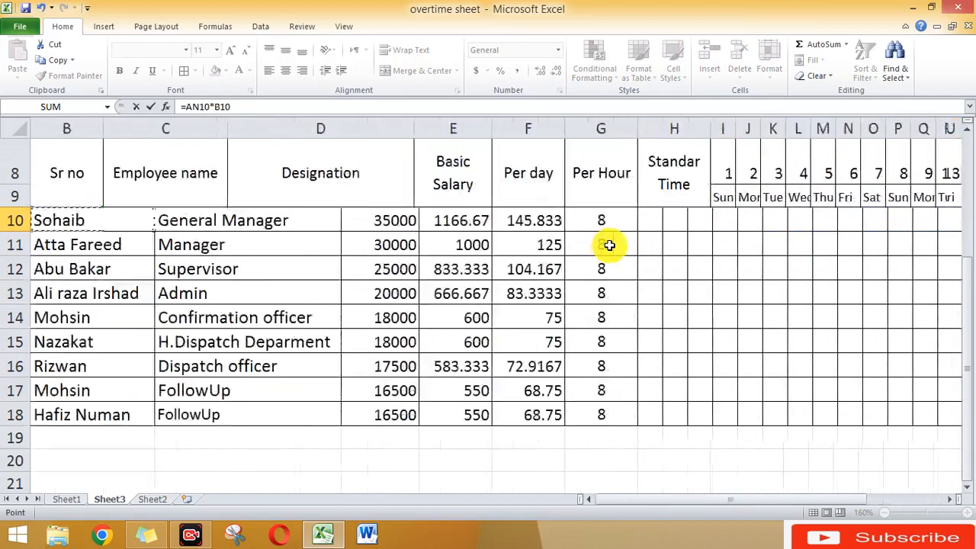
pyautogui.press('Right')
pyautogui.press('Right')
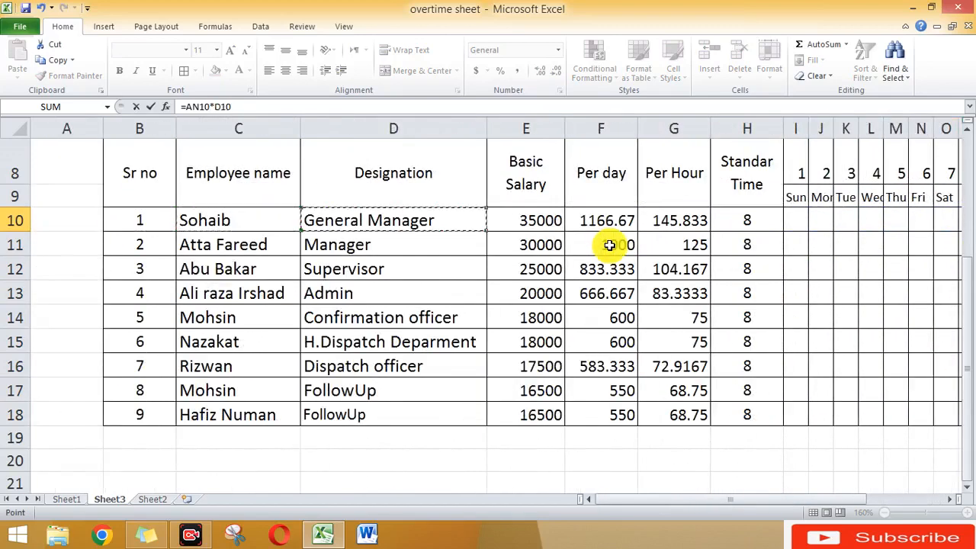
pyautogui.click(669, 219)
pyautogui.press('Return')
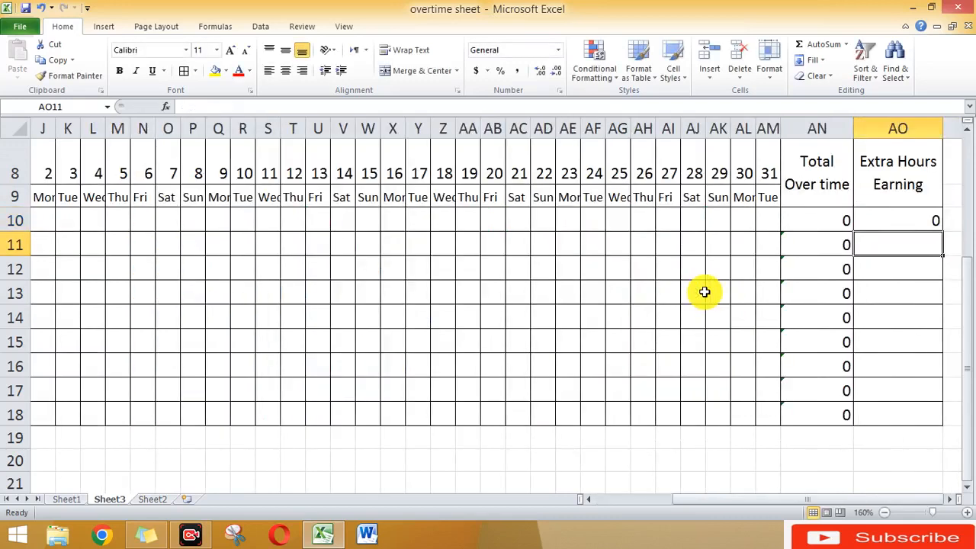
# - Fill the Extra Hours Earning formula from AO10 down to AO18
pyautogui.press('Up')
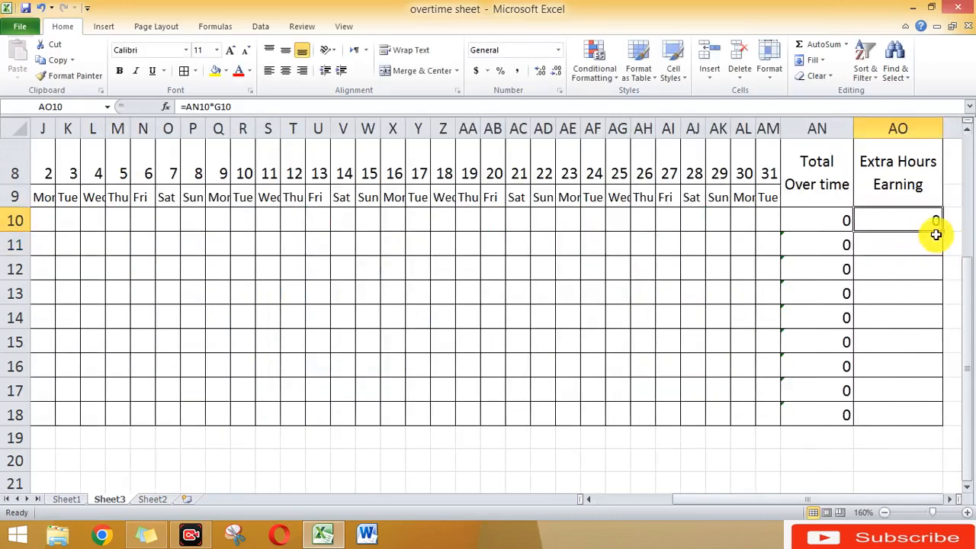
pyautogui.moveTo(944, 234); pyautogui.dragTo(940, 424)
pyautogui.click(668, 320)
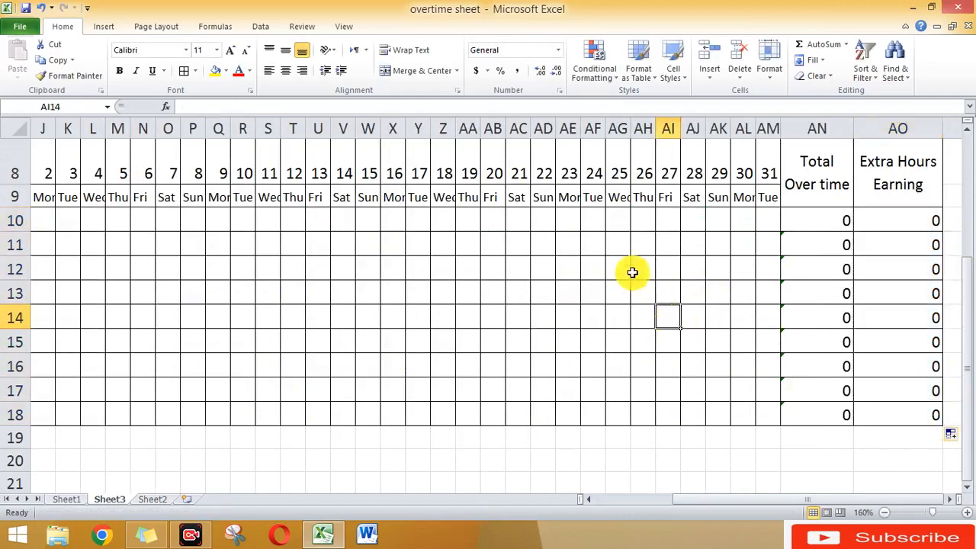
pyautogui.click(628, 226)
pyautogui.click(524, 237)
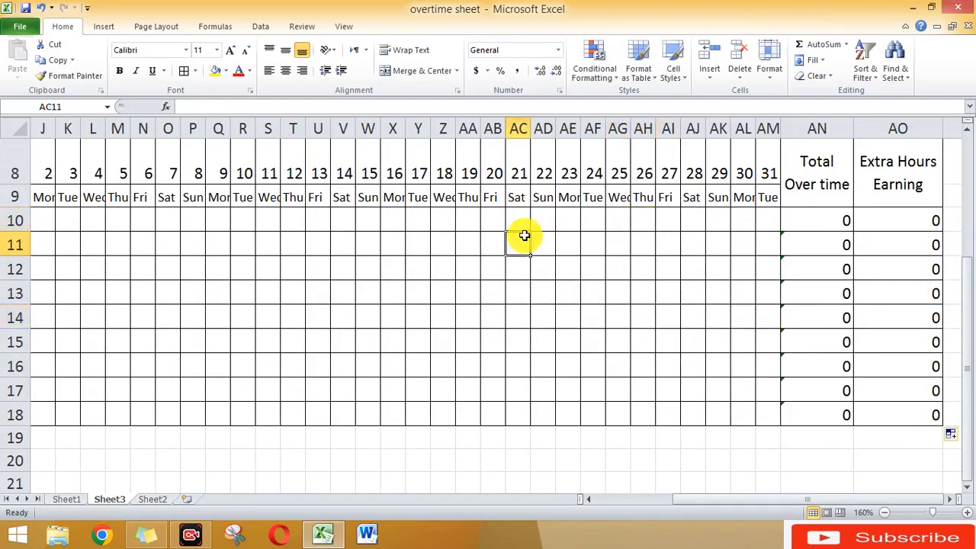
pyautogui.press('Left')
pyautogui.press('Left')
pyautogui.press('Left')
pyautogui.press('Left')
pyautogui.press('Left')
pyautogui.press('Left')
pyautogui.press('Left')
pyautogui.press('Left')
pyautogui.press('Left')
pyautogui.press('Left')
pyautogui.press('Left')
pyautogui.press('Left')
pyautogui.press('Left')
pyautogui.press('Left')
pyautogui.press('Left')
pyautogui.press('Left')
pyautogui.press('Left')
pyautogui.press('Left')
pyautogui.press('Left')
pyautogui.press('Left')
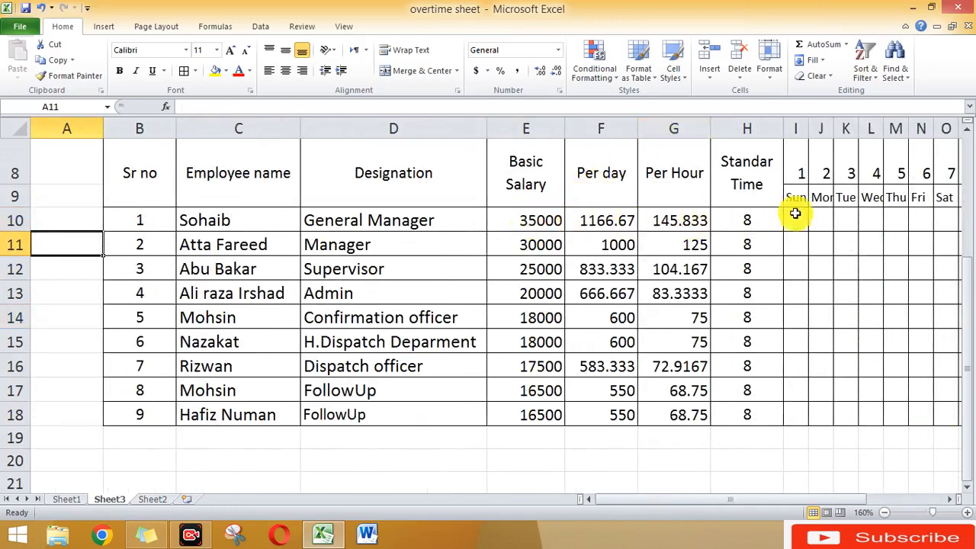
# - Enter trial overtime of 5 hours for day 27 and 1 hour for day 28 in row 10
pyautogui.click(820, 220)
pyautogui.press('Right')
pyautogui.press('Right')
pyautogui.press('Right')
pyautogui.press('Right')
pyautogui.press('Right')
pyautogui.press('Right')
pyautogui.press('Right')
pyautogui.press('Right')
pyautogui.press('Right')
pyautogui.press('Right')
pyautogui.press('Right')
pyautogui.press('Right')
pyautogui.press('Right')
pyautogui.press('Right')
pyautogui.press('Right')
pyautogui.press('Right')
pyautogui.press('Right')
pyautogui.press('Right')
pyautogui.press('Right')
pyautogui.press('Right')
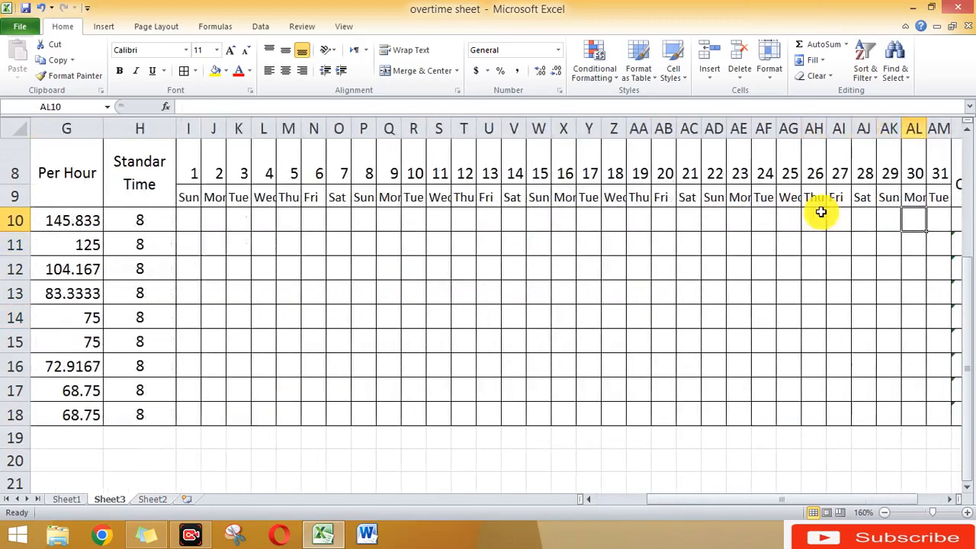
pyautogui.click(582, 222)
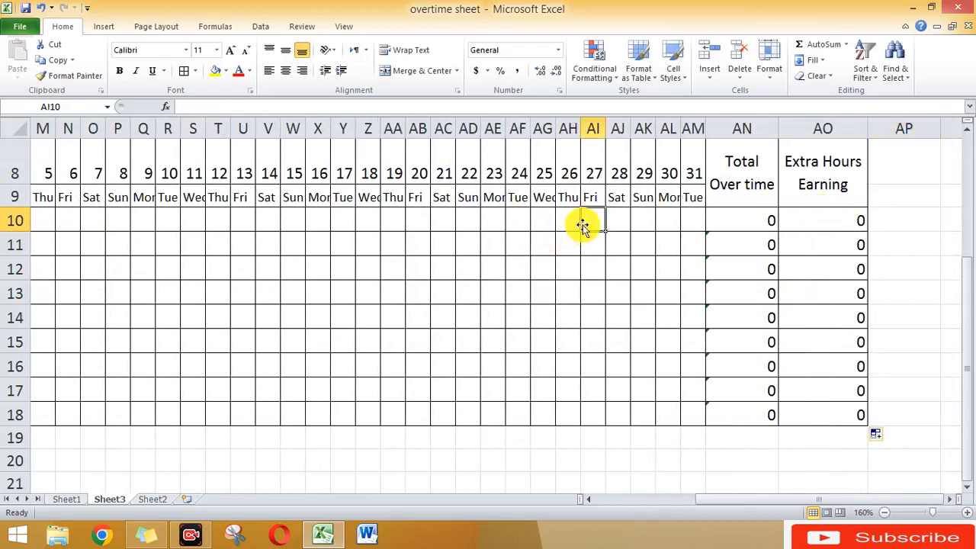
pyautogui.write('5')
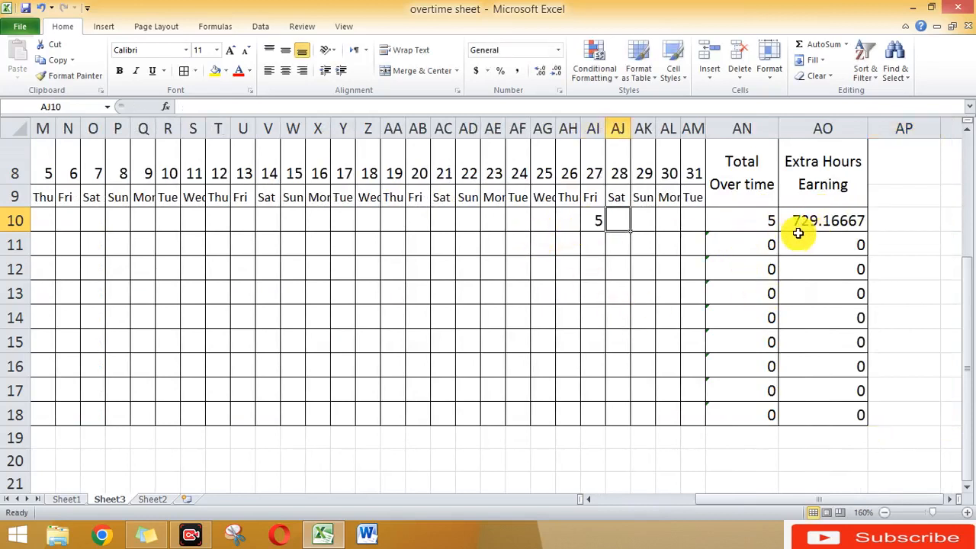
pyautogui.write('1')
pyautogui.press('Tab')
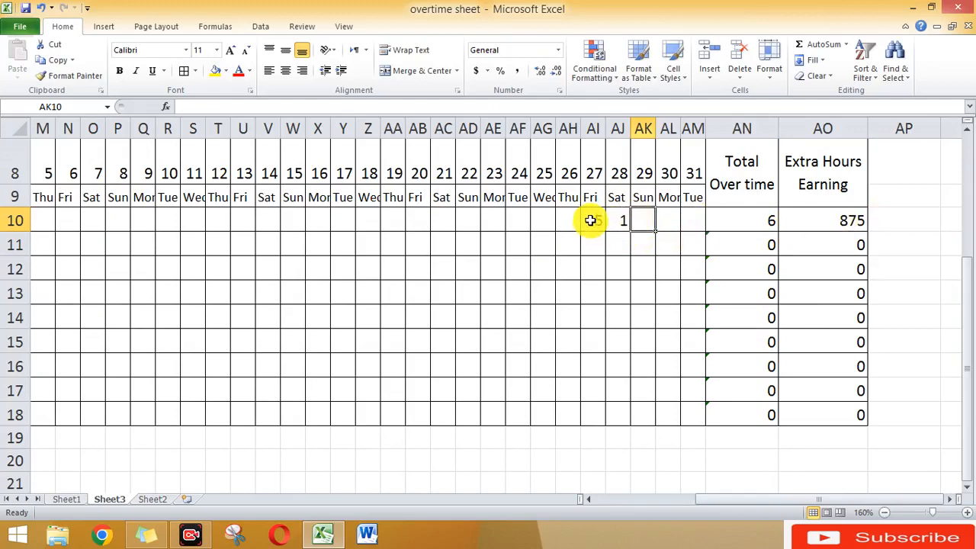
# - Set row 10's overtime to 2 hours for days 27 and 28, and enter 2 hours for day 13
pyautogui.write('2')
pyautogui.press('Tab')
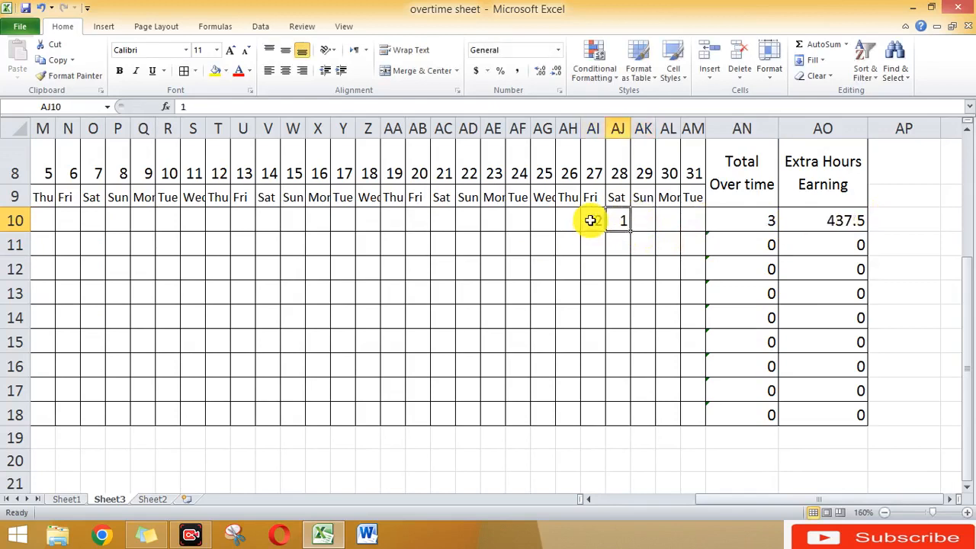
pyautogui.write('2')
pyautogui.press('Left')
pyautogui.press('Left')
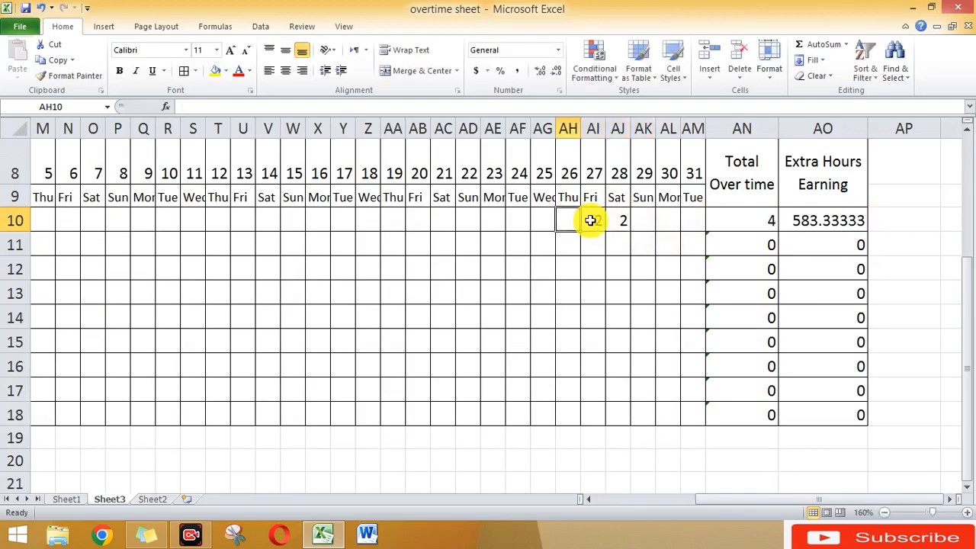
pyautogui.click(243, 222)
pyautogui.write('2')
pyautogui.press('Tab')
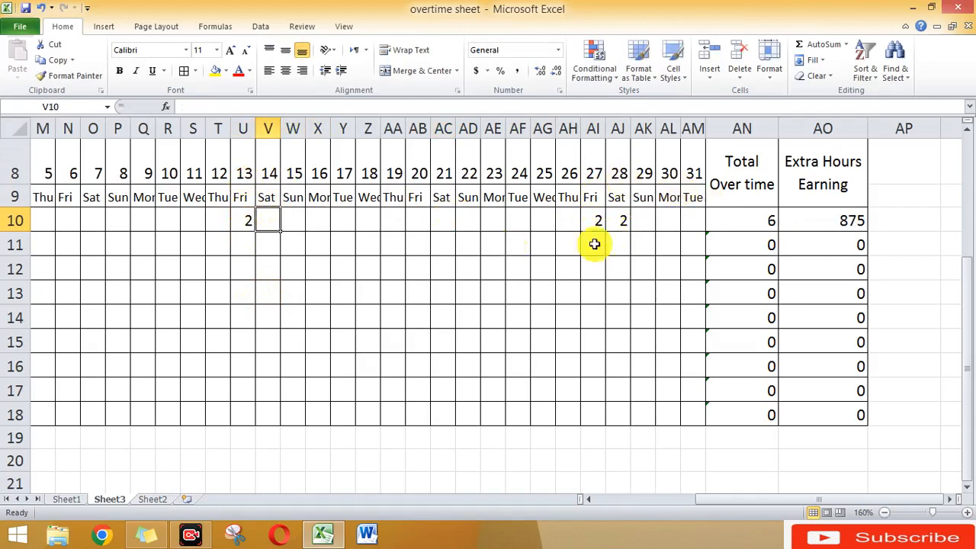
# - Review row 11 from its Per day and Per Hour rates across to the Total Over time and Extra Hours Earning columns
pyautogui.click(467, 246)
pyautogui.press('Left')
pyautogui.press('Left')
pyautogui.press('Left')
pyautogui.press('Left')
pyautogui.press('Left')
pyautogui.press('Left')
pyautogui.press('Left')
pyautogui.press('Left')
pyautogui.press('Left')
pyautogui.press('Left')
pyautogui.press('Left')
pyautogui.press('Left')
pyautogui.press('Left')
pyautogui.press('Left')
pyautogui.press('Left')
pyautogui.press('Left')
pyautogui.press('Left')
pyautogui.press('Left')
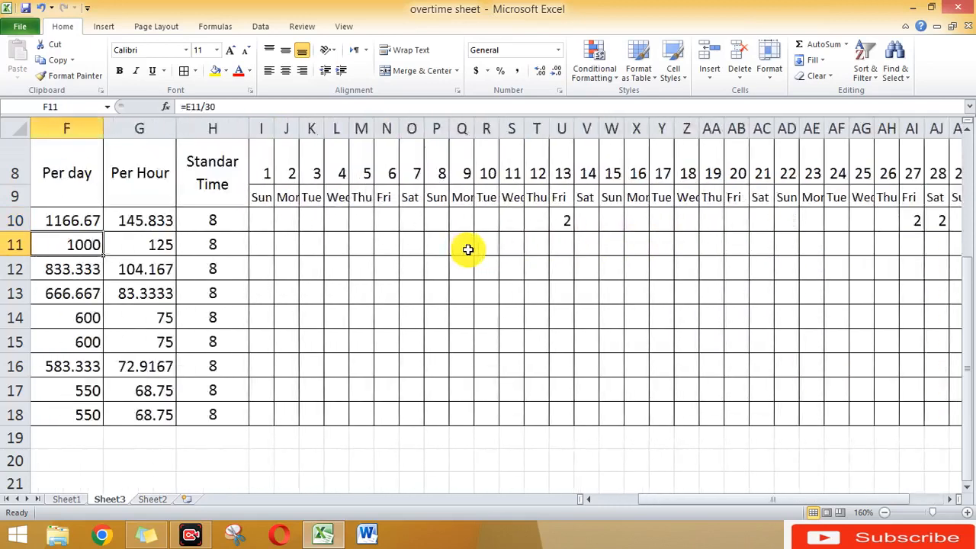
pyautogui.press('Right')
pyautogui.press('Right')
pyautogui.press('Right')
pyautogui.press('Right')
pyautogui.press('Right')
pyautogui.press('Right')
pyautogui.press('Right')
pyautogui.press('Right')
pyautogui.press('Right')
pyautogui.press('Right')
pyautogui.press('Right')
pyautogui.press('Right')
pyautogui.press('Right')
pyautogui.press('Right')
pyautogui.press('Right')
pyautogui.press('Right')
pyautogui.press('Right')
pyautogui.press('Right')
pyautogui.press('Right')
pyautogui.press('Right')
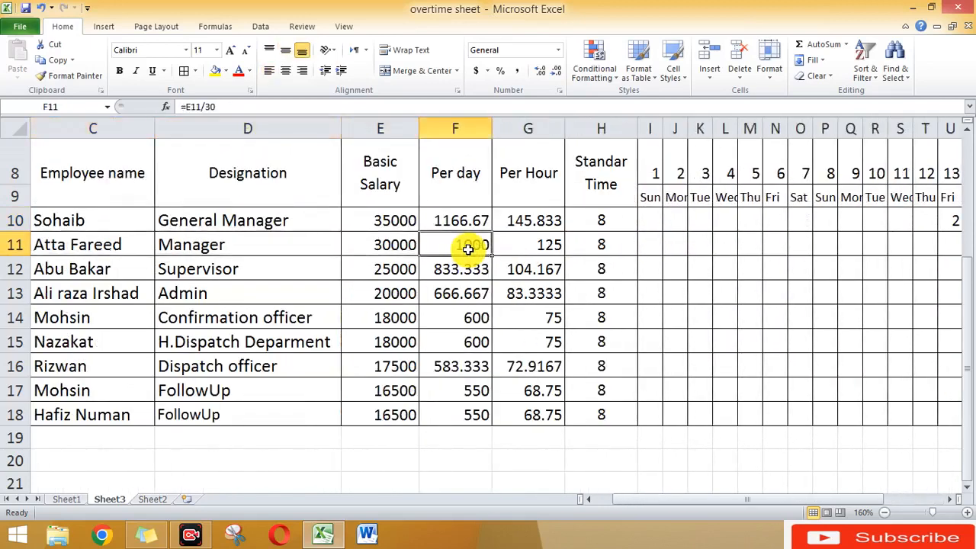
pyautogui.press('Right')
pyautogui.press('Right')
pyautogui.press('Right')
pyautogui.press('Right')
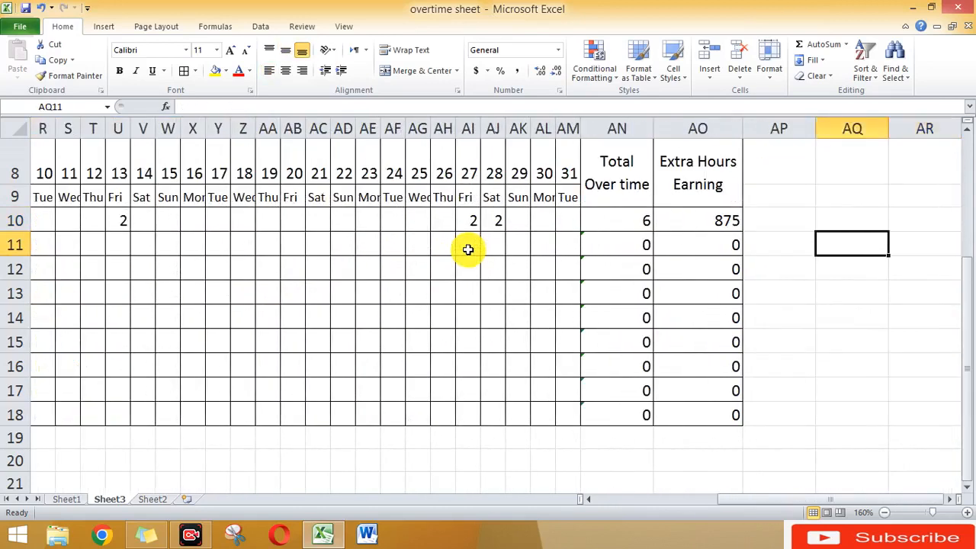
# - Enter 2 overtime hours in row 11 for each of days 13, 27 and 28
pyautogui.click(108, 245)
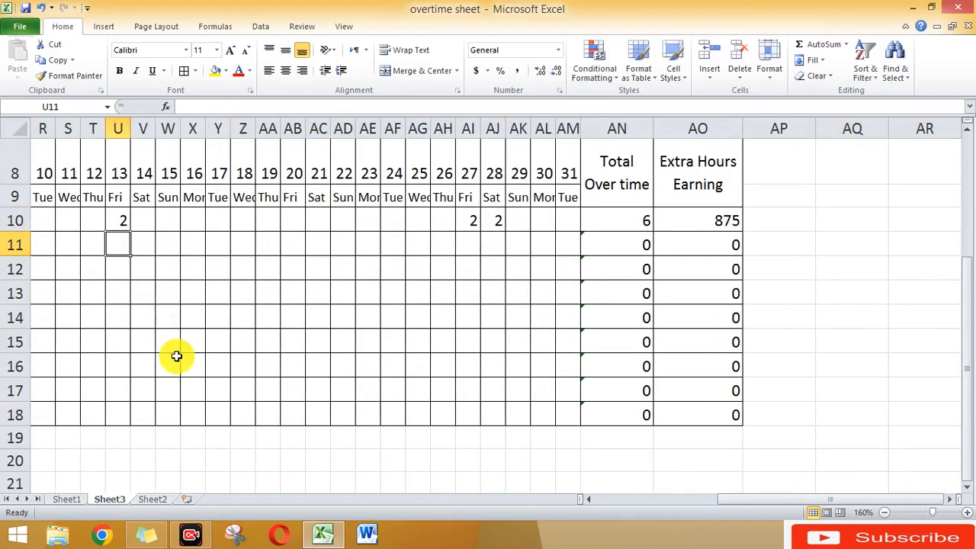
pyautogui.write('2')
pyautogui.click(469, 248)
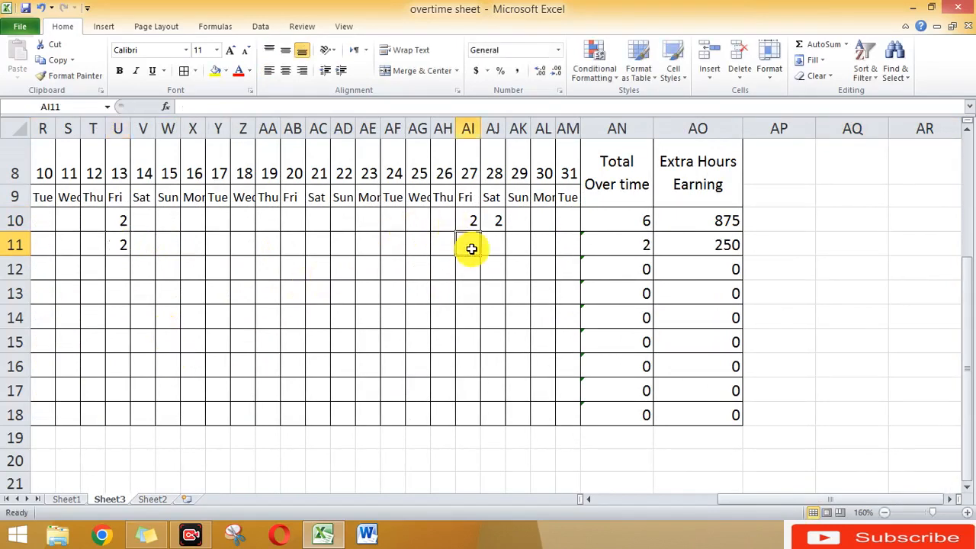
pyautogui.write('2')
pyautogui.press('Right')
pyautogui.write('2')
pyautogui.press('Right')
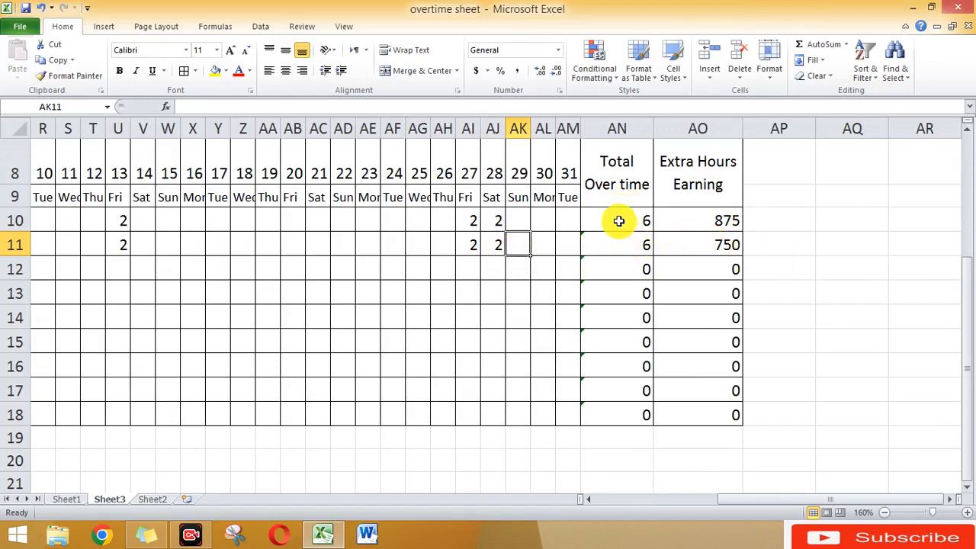
# - Center the Total Over time and Extra Hours Earning values in AN10:AO18 both horizontally and vertically
pyautogui.moveTo(620, 220); pyautogui.dragTo(688, 405)
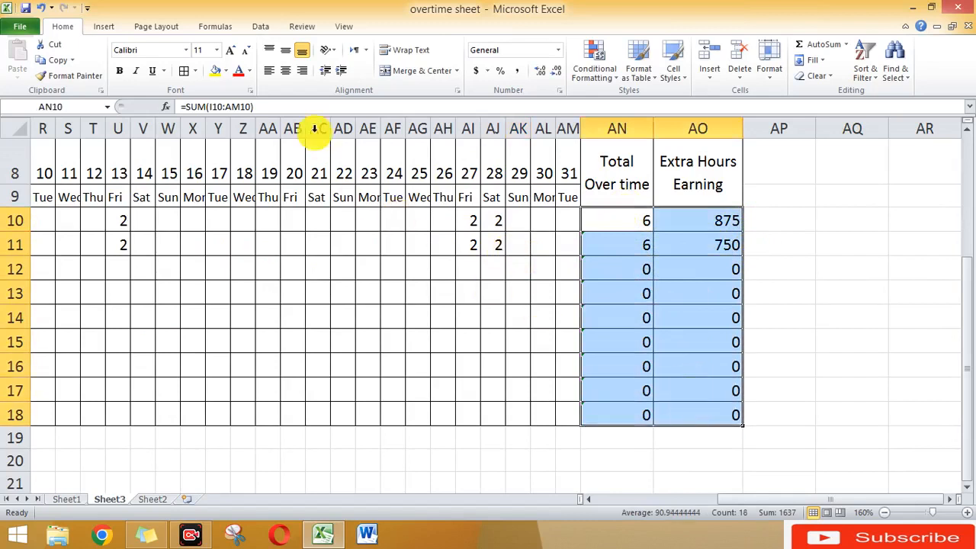
pyautogui.click(287, 71)
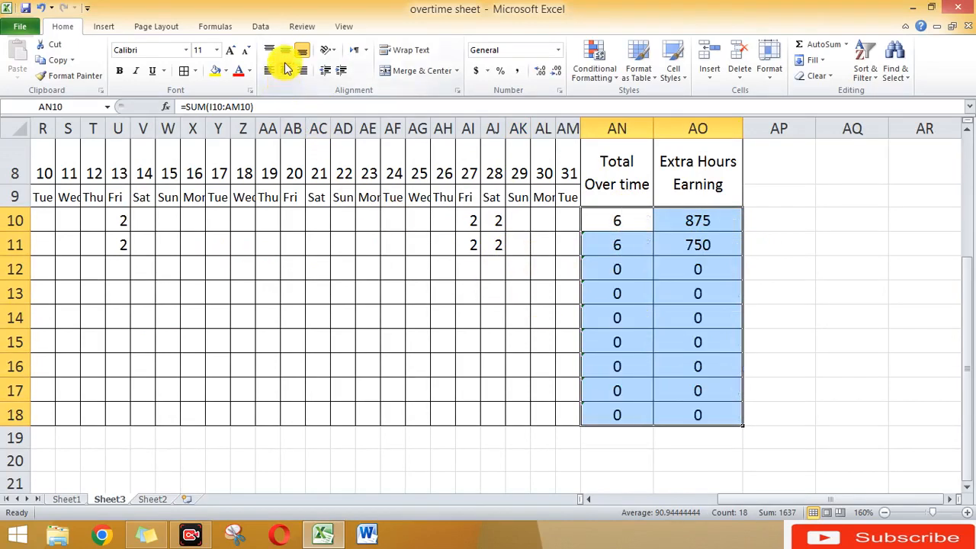
pyautogui.click(520, 372)
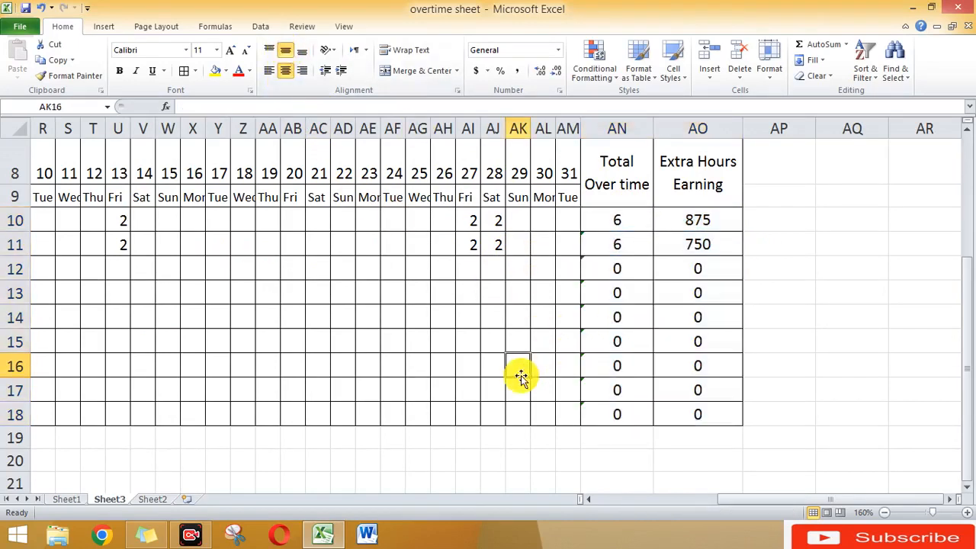
# - Set the General Manager's Basic Salary in E10 to 15000
pyautogui.click(253, 271)
pyautogui.press('Left')
pyautogui.press('Home')
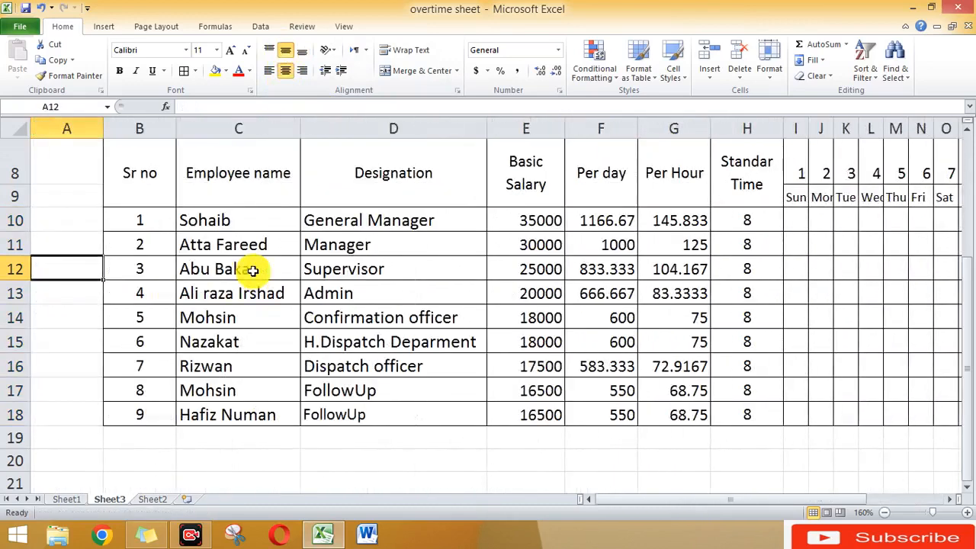
pyautogui.click(253, 271)
pyautogui.click(520, 221)
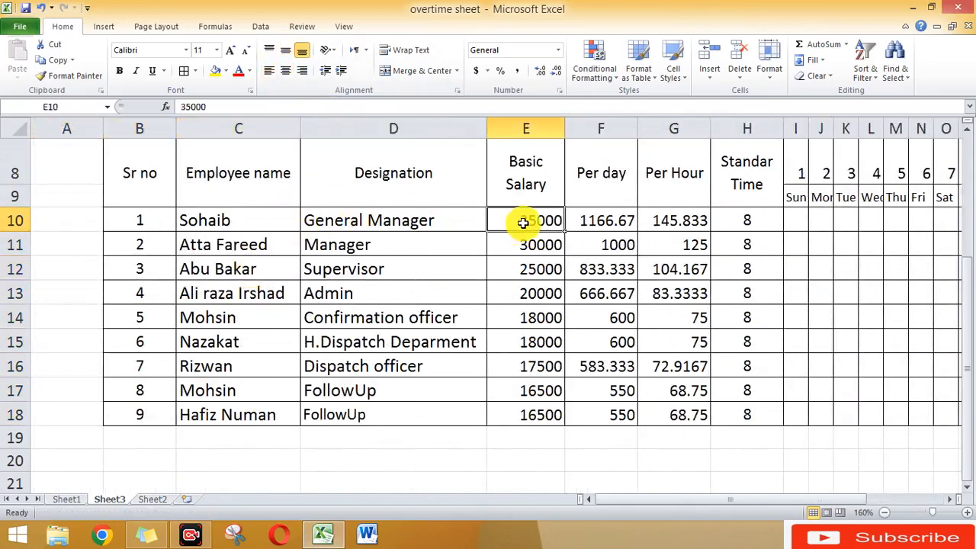
pyautogui.write('15')
pyautogui.press('Return')
# - Check how the Extra Hours Earning in row 10 responds to the changed basic salary
pyautogui.press('Right')
pyautogui.press('Right')
pyautogui.press('Right')
pyautogui.press('Right')
pyautogui.press('Right')
pyautogui.press('Right')
pyautogui.press('Right')
pyautogui.press('Right')
pyautogui.press('Right')
pyautogui.press('Right')
pyautogui.press('Right')
pyautogui.press('Right')
pyautogui.press('Right')
pyautogui.press('Right')
pyautogui.press('Right')
pyautogui.press('Right')
pyautogui.press('Right')
pyautogui.press('Right')
pyautogui.press('Right')
pyautogui.press('Right')
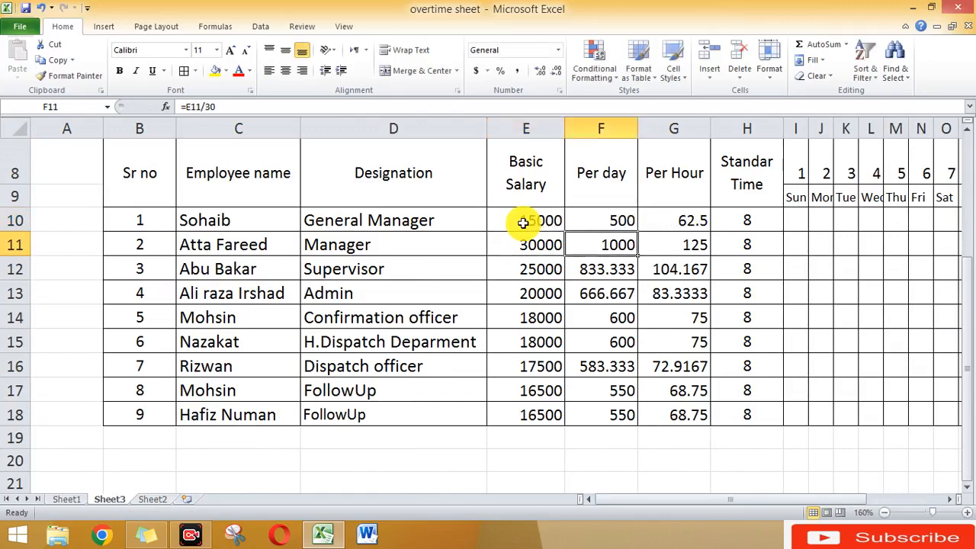
pyautogui.press('Right')
pyautogui.press('Right')
pyautogui.press('Right')
pyautogui.press('Right')
pyautogui.press('Right')
pyautogui.press('Right')
pyautogui.press('Right')
pyautogui.press('Right')
pyautogui.press('Right')
pyautogui.press('Right')
pyautogui.press('Right')
pyautogui.press('Right')
pyautogui.press('Right')
pyautogui.press('Right')
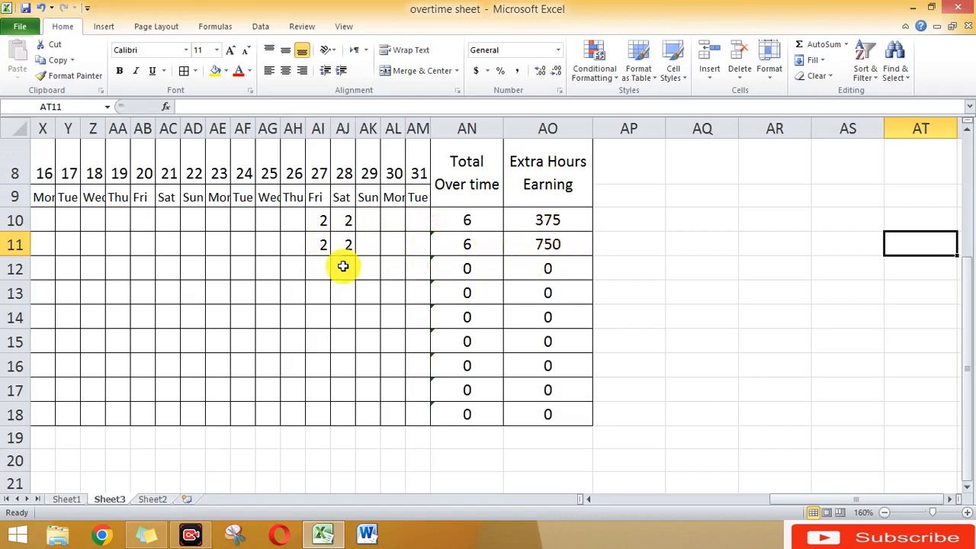
# - Go back to the start of the sheet, to the empty rows above the overtime table
pyautogui.click(310, 269)
pyautogui.press('Left')
pyautogui.press('Left')
pyautogui.press('Left')
pyautogui.press('Left')
pyautogui.press('Left')
pyautogui.press('Left')
pyautogui.press('Left')
pyautogui.press('Left')
pyautogui.press('Left')
pyautogui.press('Left')
pyautogui.press('Left')
pyautogui.press('Left')
pyautogui.press('Left')
pyautogui.press('Left')
pyautogui.press('Left')
pyautogui.press('Left')
pyautogui.press('Left')
pyautogui.press('Left')
pyautogui.press('Left')
pyautogui.press('Left')
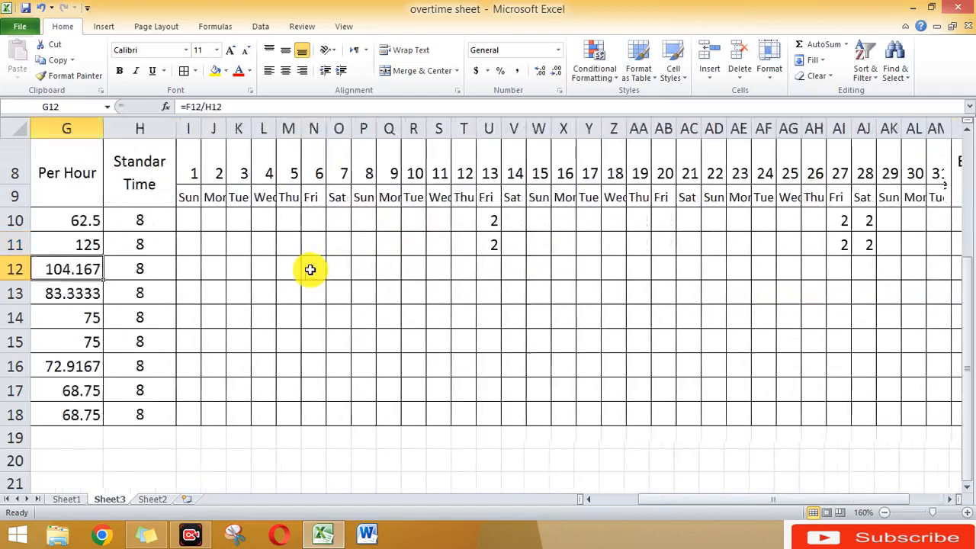
pyautogui.press('Up')
pyautogui.press('Up')
pyautogui.press('Up')
pyautogui.press('Up')
pyautogui.press('Up')
pyautogui.press('Up')
pyautogui.press('Up')
pyautogui.press('Up')
pyautogui.press('Up')
pyautogui.press('Up')
pyautogui.press('Up')
pyautogui.press('Left')
pyautogui.press('Left')
pyautogui.press('Down')
pyautogui.press('Down')
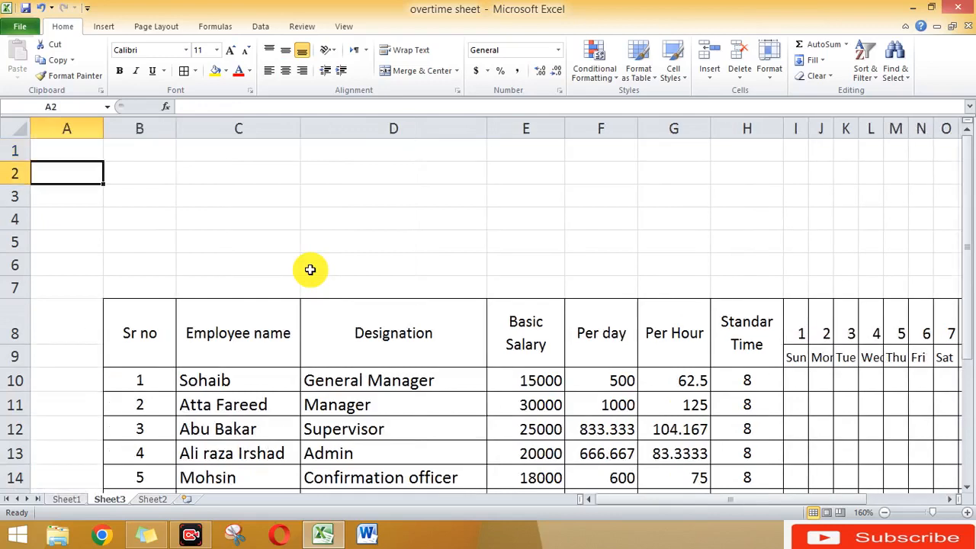
pyautogui.press('Down')
pyautogui.press('Down')
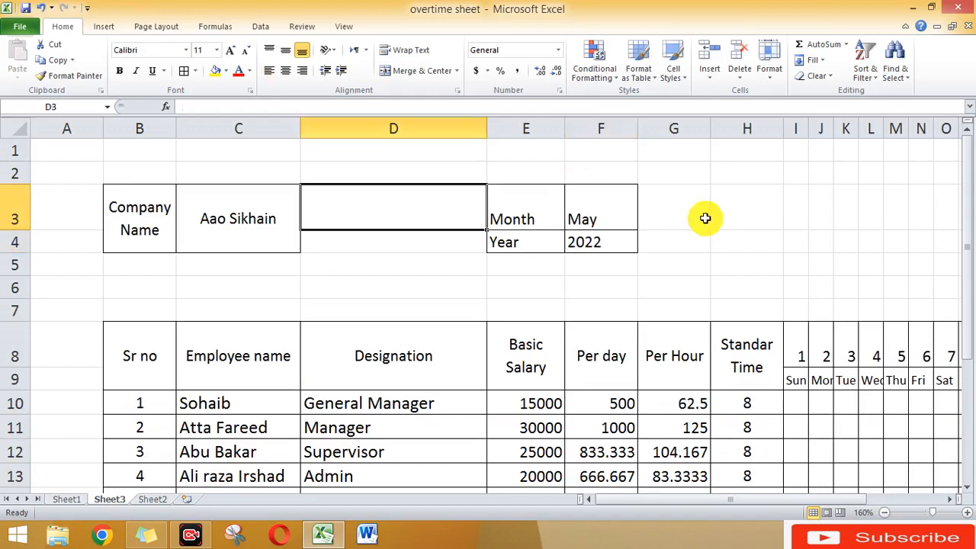
# - Merge cells H3:AM4 above the day columns and enter the title Extra Working Hours
pyautogui.press('Right')
pyautogui.press('Right')
pyautogui.press('Right')
pyautogui.press('Right')
pyautogui.press('Right')
pyautogui.press('Right')
pyautogui.press('Right')
pyautogui.press('Right')
pyautogui.press('Right')
pyautogui.press('Right')
pyautogui.press('Right')
pyautogui.press('Right')
pyautogui.press('Right')
pyautogui.press('Right')
pyautogui.press('Right')
pyautogui.press('Right')
pyautogui.press('Right')
pyautogui.press('Right')
pyautogui.press('Right')
pyautogui.press('Right')
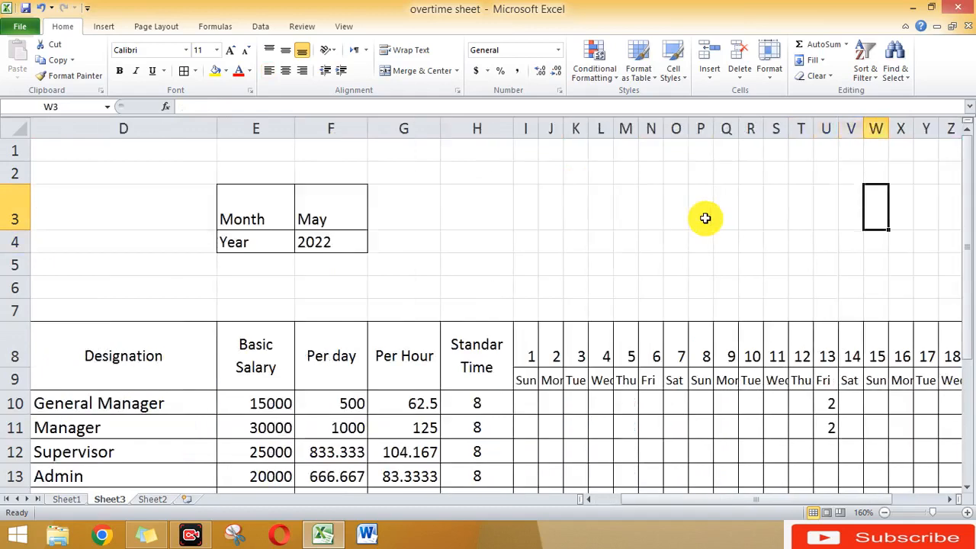
pyautogui.press('Right')
pyautogui.press('Right')
pyautogui.press('Right')
pyautogui.press('Right')
pyautogui.press('Right')
pyautogui.press('Right')
pyautogui.press('Right')
pyautogui.press('Right')
pyautogui.press('Right')
pyautogui.press('Right')
pyautogui.press('Right')
pyautogui.press('Right')
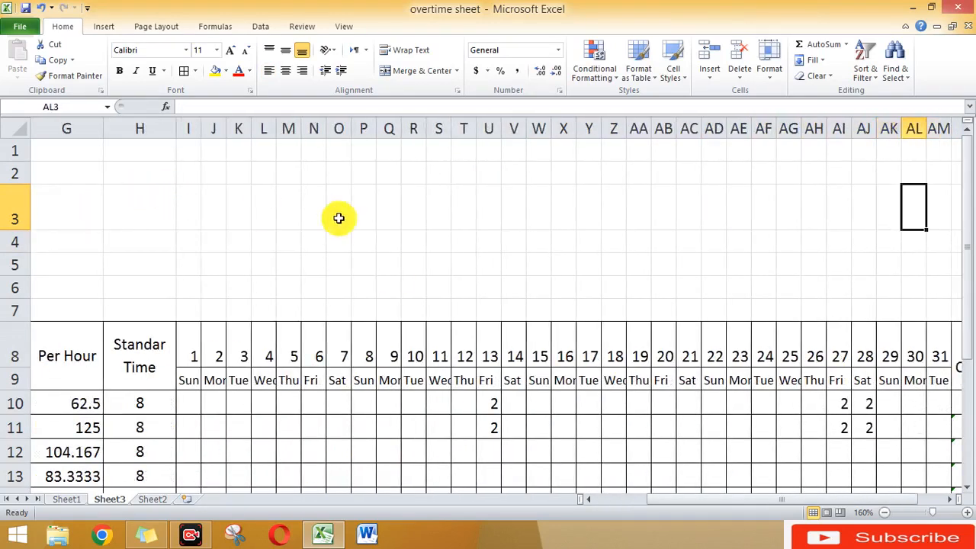
pyautogui.moveTo(206, 204); pyautogui.dragTo(717, 193)
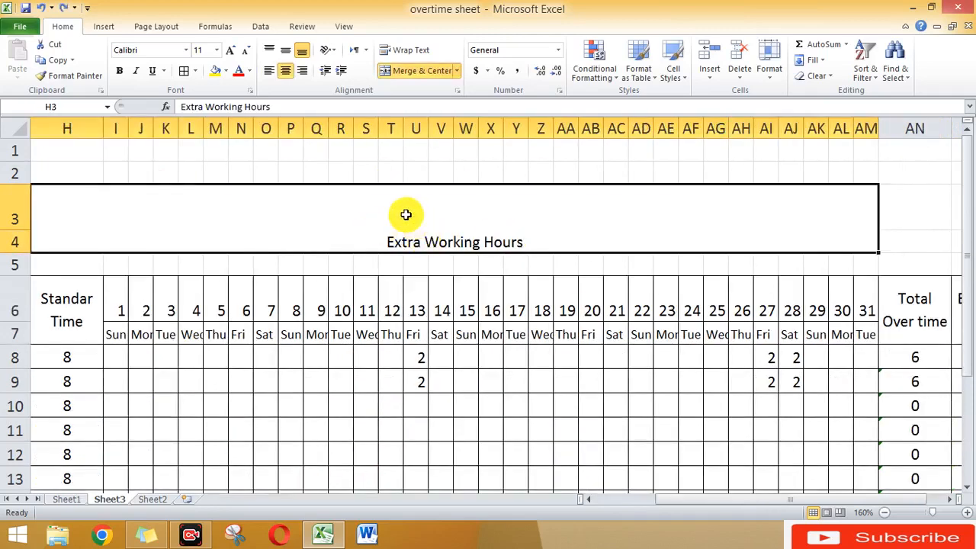
# - Center the Extra Working Hours title vertically in its merged cell and enlarge its font to size 28
pyautogui.click(287, 51)
pyautogui.click(229, 50)
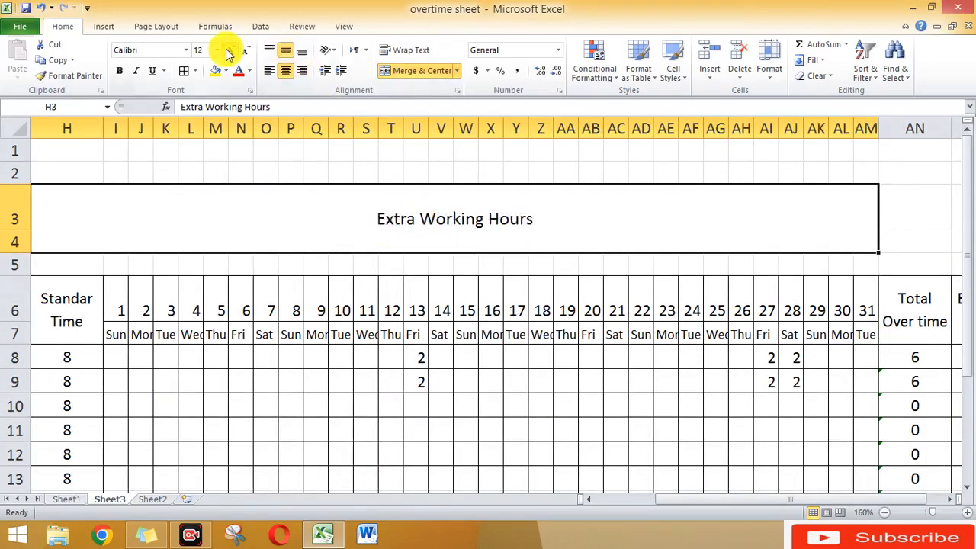
pyautogui.click(229, 50)
pyautogui.click(229, 50)
pyautogui.click(229, 51)
pyautogui.click(229, 51)
pyautogui.click(229, 51)
pyautogui.click(228, 50)
pyautogui.click(228, 51)
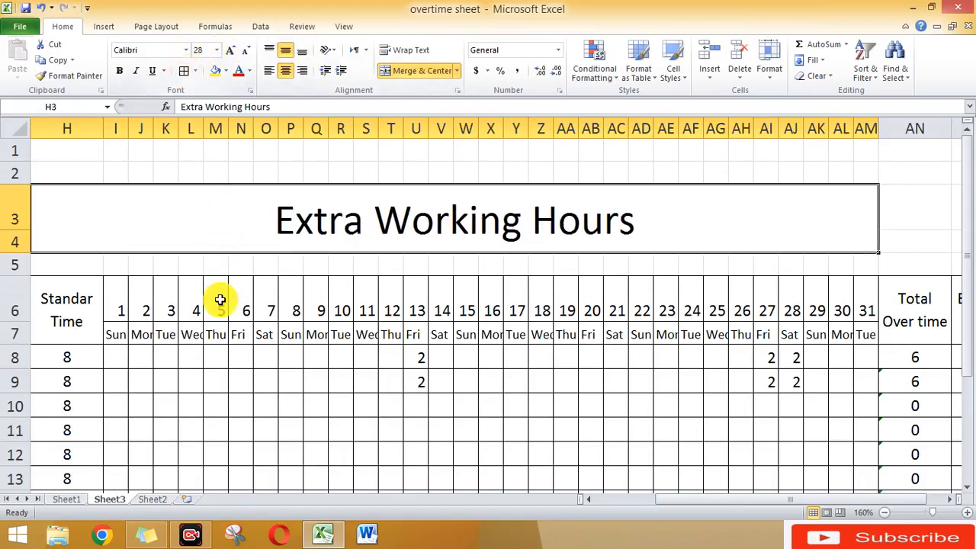
# - Look over the 31-day grid down to its last row and the Total Over time and Extra Hours Earning columns
pyautogui.click(219, 299)
pyautogui.press('Right')
pyautogui.press('Right')
pyautogui.press('Right')
pyautogui.press('Right')
pyautogui.press('Right')
pyautogui.press('Right')
pyautogui.press('Right')
pyautogui.press('Right')
pyautogui.press('Right')
pyautogui.press('Right')
pyautogui.press('Right')
pyautogui.press('Right')
pyautogui.press('Right')
pyautogui.press('Right')
pyautogui.press('Right')
pyautogui.press('Right')
pyautogui.press('Right')
pyautogui.press('Right')
pyautogui.press('Right')
pyautogui.press('Right')
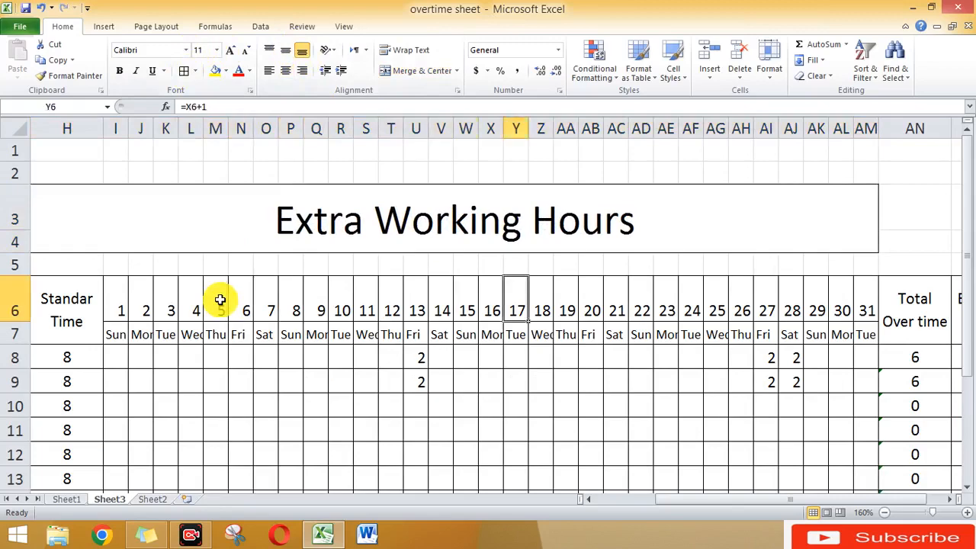
pyautogui.press('Down')
pyautogui.press('Down')
pyautogui.press('Down')
pyautogui.press('Down')
pyautogui.press('Down')
pyautogui.press('Down')
pyautogui.press('Down')
pyautogui.press('Down')
pyautogui.press('Down')
pyautogui.press('Down')
pyautogui.press('Down')
pyautogui.press('Down')
pyautogui.press('Down')
pyautogui.press('Down')
pyautogui.press('Down')
pyautogui.press('Down')
pyautogui.press('Down')
pyautogui.press('Down')
pyautogui.press('Down')
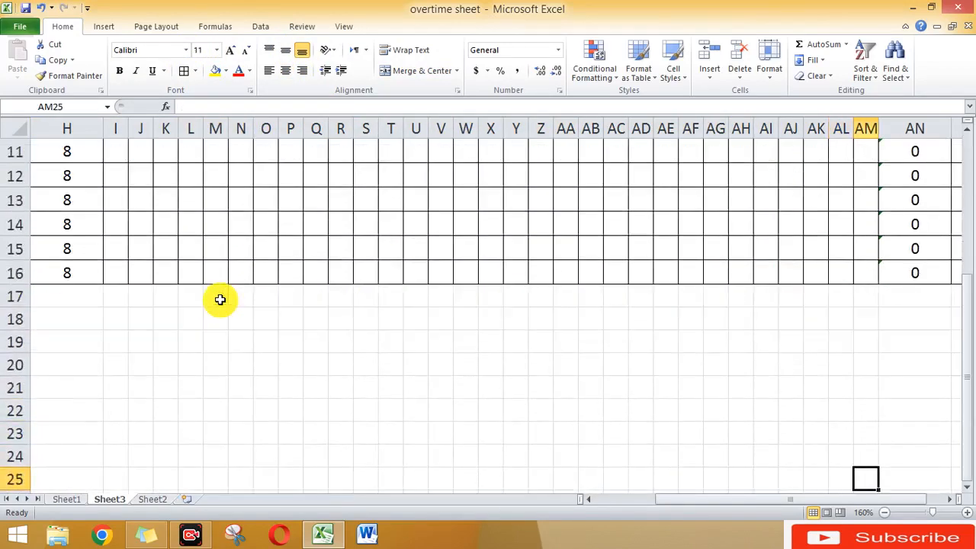
pyautogui.press('Right')
pyautogui.press('Up')
pyautogui.press('Up')
pyautogui.press('Up')
pyautogui.press('Up')
pyautogui.press('Up')
pyautogui.press('Up')
pyautogui.press('Up')
pyautogui.press('Up')
pyautogui.press('Up')
pyautogui.press('Up')
pyautogui.press('Up')
pyautogui.press('Up')
pyautogui.press('Up')
pyautogui.press('Up')
pyautogui.press('Up')
pyautogui.press('Up')
pyautogui.press('Up')
pyautogui.press('Up')
pyautogui.press('Up')
pyautogui.press('Up')
pyautogui.press('Right')
pyautogui.press('Right')
pyautogui.press('Right')
pyautogui.press('Left')
pyautogui.press('Down')
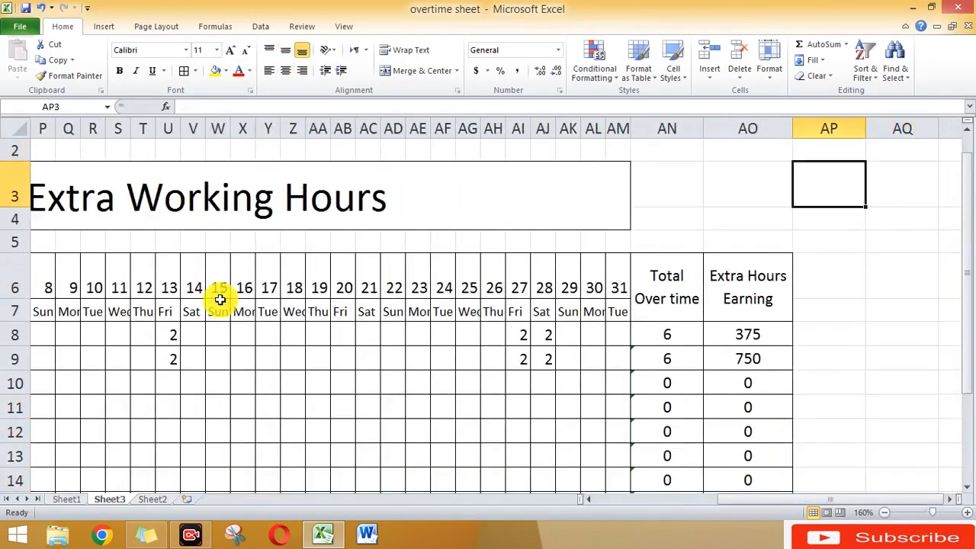
# - Review the overtime sheet from the employee and salary columns across the 31-day grid, down to the lower employee rows
pyautogui.press('Home')
pyautogui.press('Down')
pyautogui.press('Down')
pyautogui.press('Down')
pyautogui.press('Down')
pyautogui.press('Down')
pyautogui.press('Down')
pyautogui.press('Down')
pyautogui.press('Down')
pyautogui.press('Down')
pyautogui.press('Right')
pyautogui.press('Right')
pyautogui.press('Right')
pyautogui.press('Right')
pyautogui.press('Right')
pyautogui.press('Right')
pyautogui.press('Right')
pyautogui.press('Right')
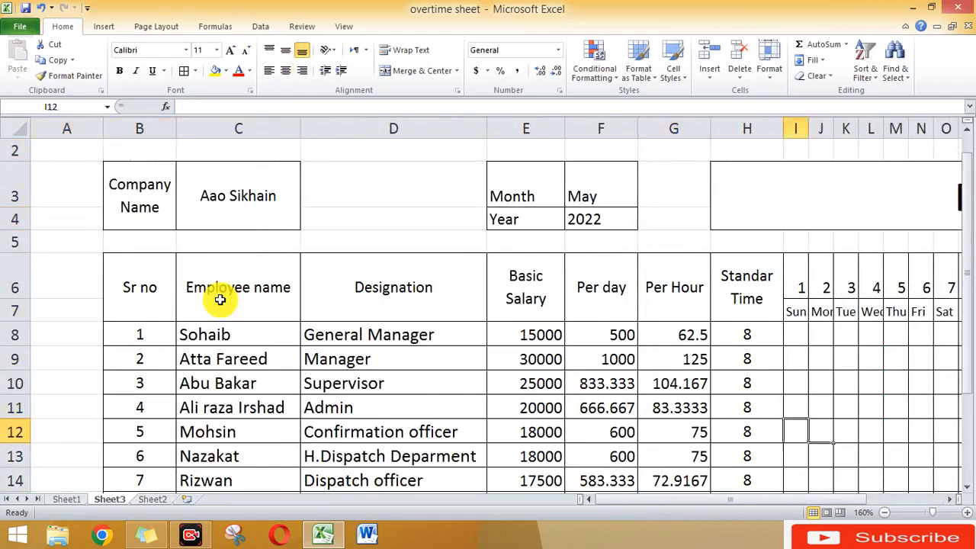
pyautogui.press('Down')
pyautogui.press('Right')
pyautogui.press('Right')
pyautogui.press('Right')
pyautogui.press('Right')
pyautogui.press('Right')
pyautogui.press('Right')
pyautogui.press('Right')
pyautogui.press('Right')
pyautogui.press('Right')
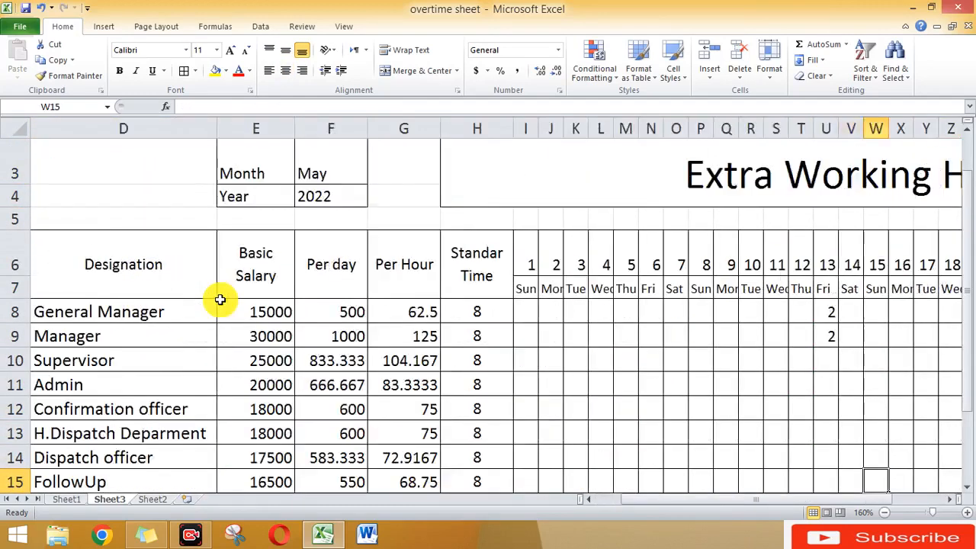
pyautogui.press('Down')
pyautogui.press('Right')
pyautogui.press('Right')
pyautogui.press('Right')
pyautogui.press('Right')
pyautogui.press('Right')
pyautogui.press('Right')
pyautogui.press('Right')
pyautogui.press('Right')
pyautogui.press('Up')
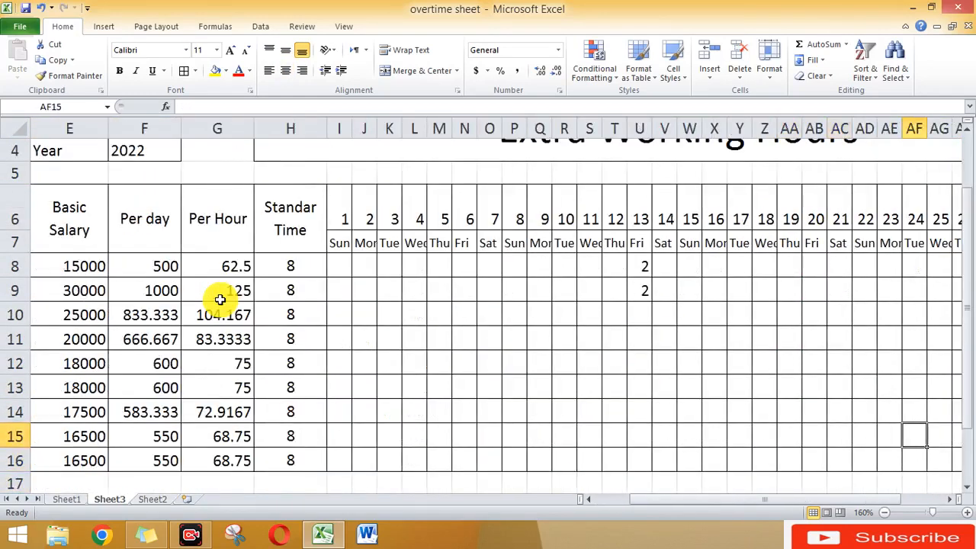
# - Check the Per Hour formula in G9 and go back up to row 1 above the Extra Working Hours title
pyautogui.click(224, 286)
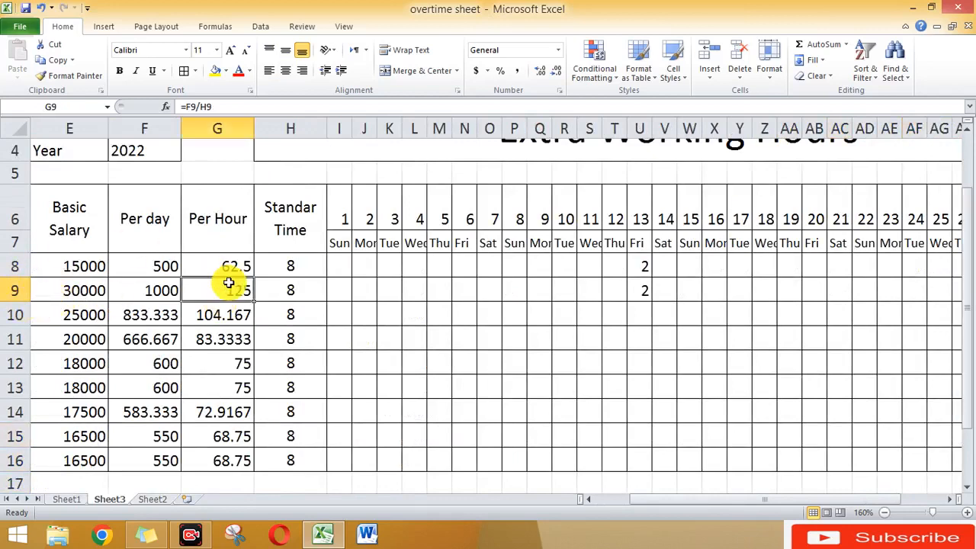
pyautogui.click(435, 300)
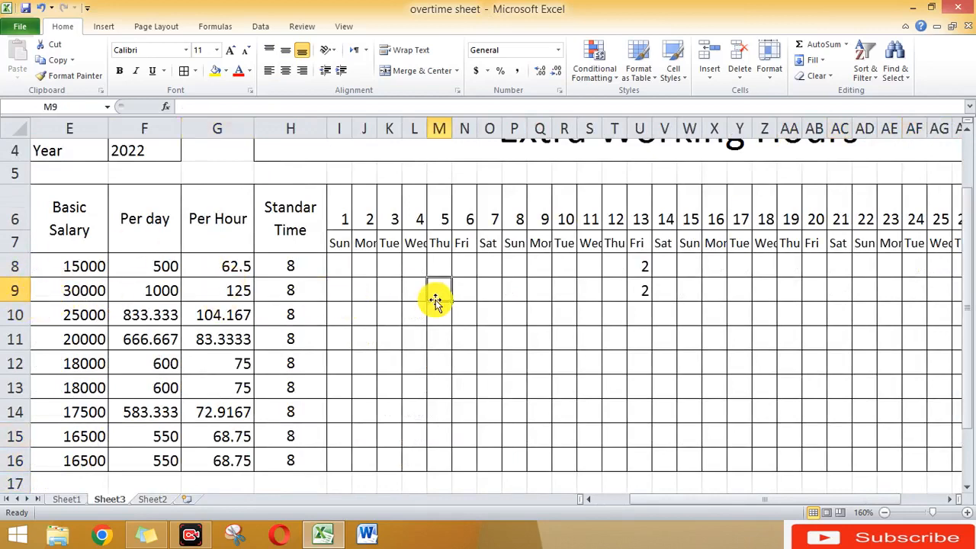
pyautogui.hotkey('ctrl', 'Up')
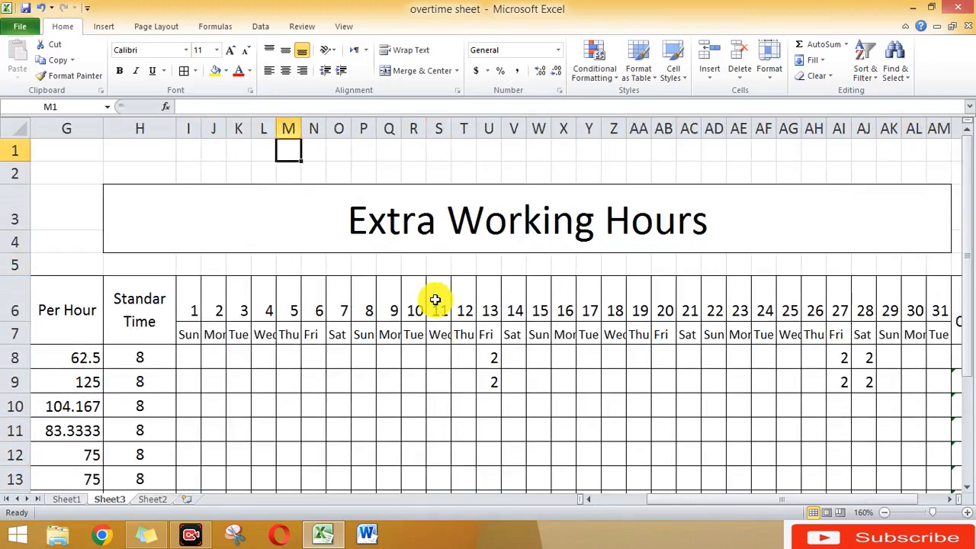